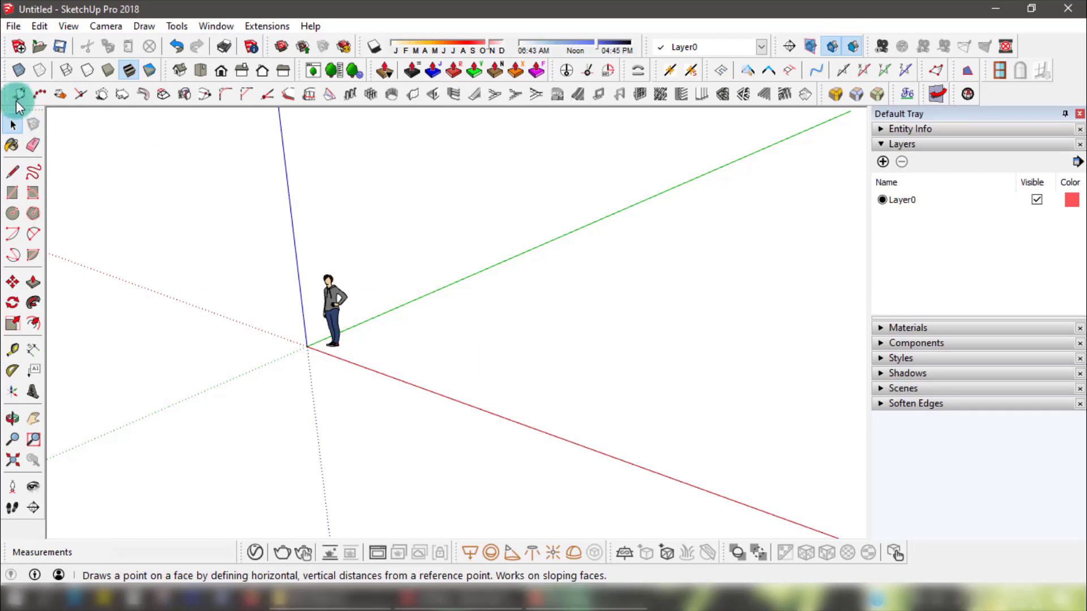
- Drag the docked 1001bit tools toolbar into the viewport so it floats
left_click_drag(5, 90, 456, 138)
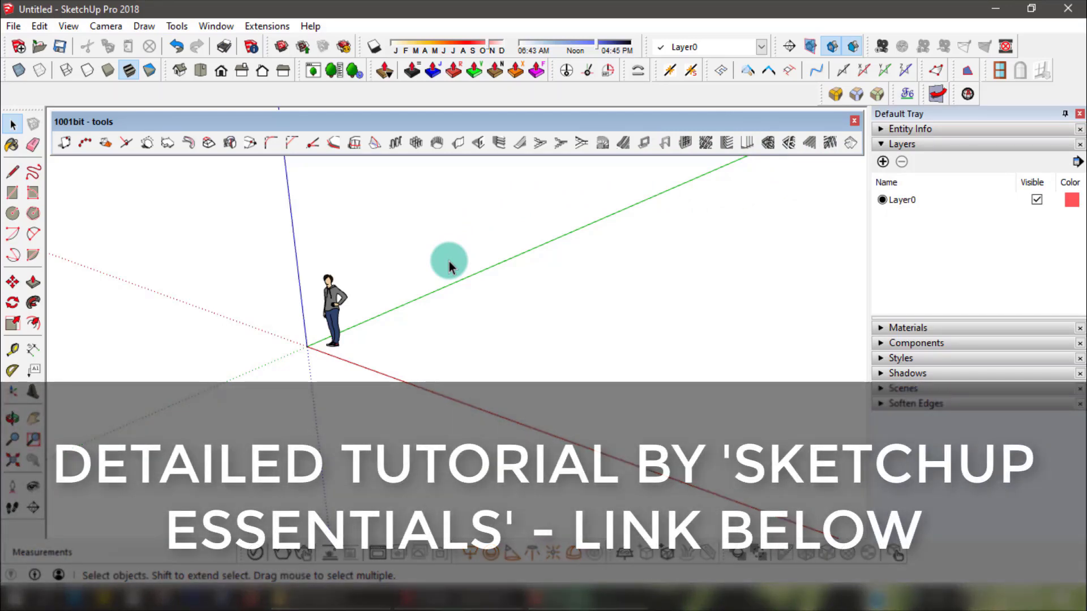
- Draw a rectangle from the origin and Push/Pull it up into a box
left_click(13, 194)
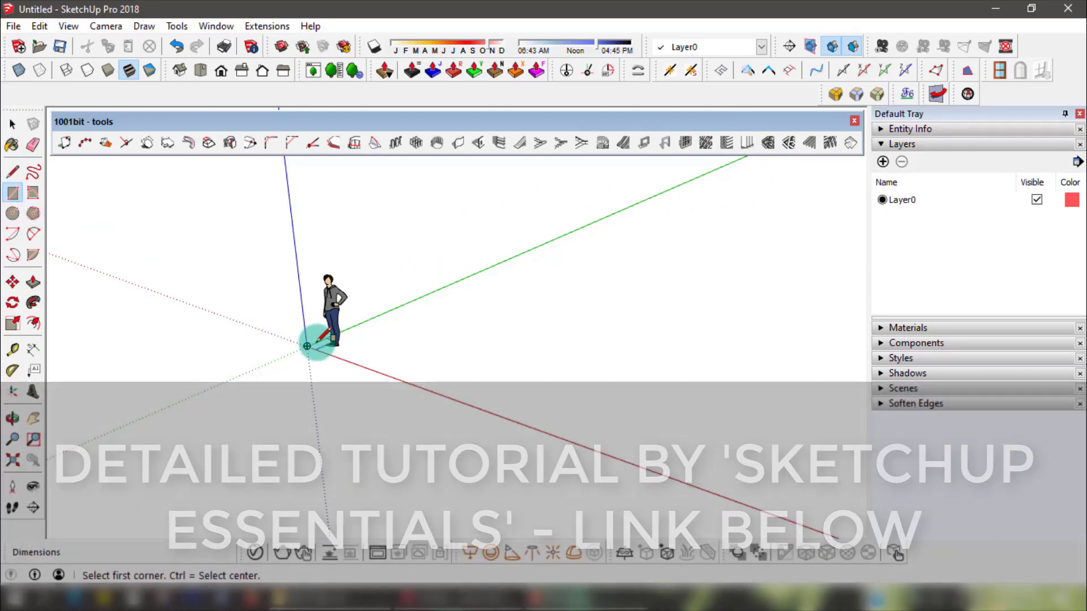
left_click(306, 345)
left_click(675, 325)
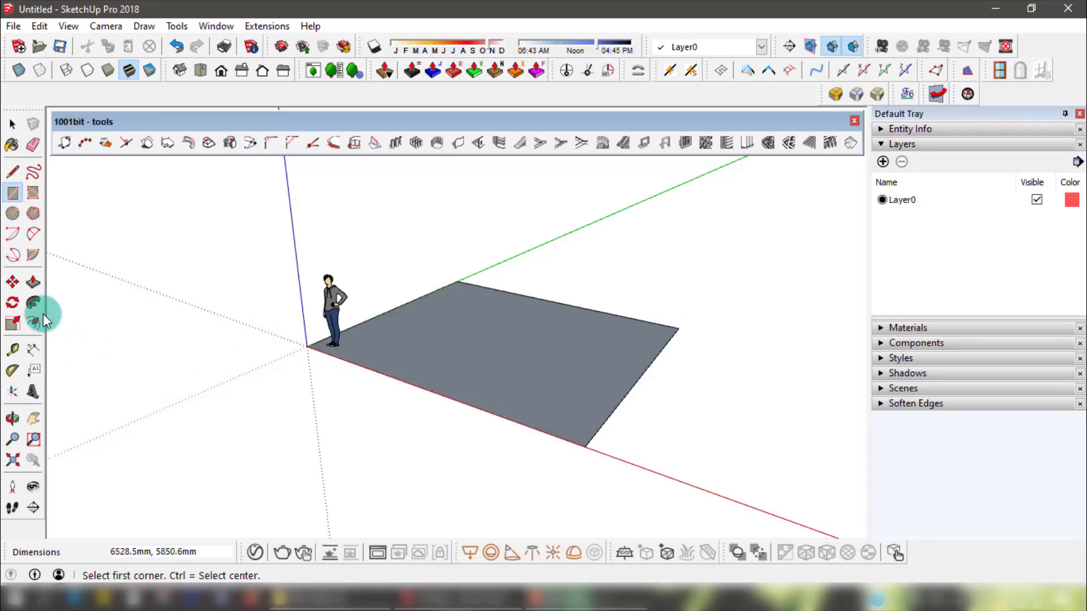
left_click(33, 282)
left_click_drag(449, 317, 449, 170)
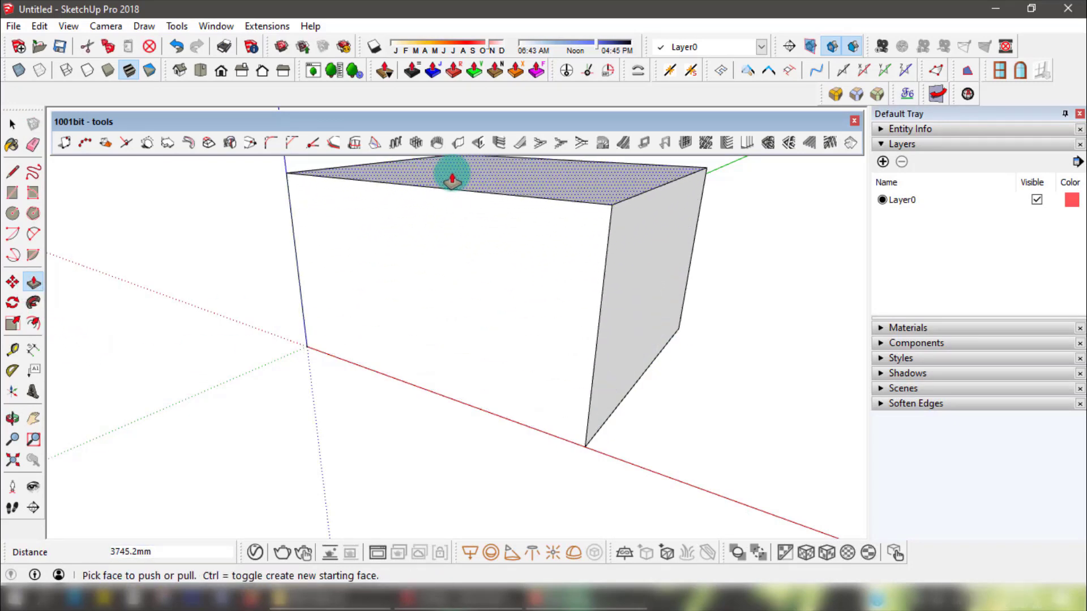
left_click(12, 124)
scroll(430, 334, "down", 3)
- Draw a window rectangle and a door rectangle on the box's front face
left_click(12, 192)
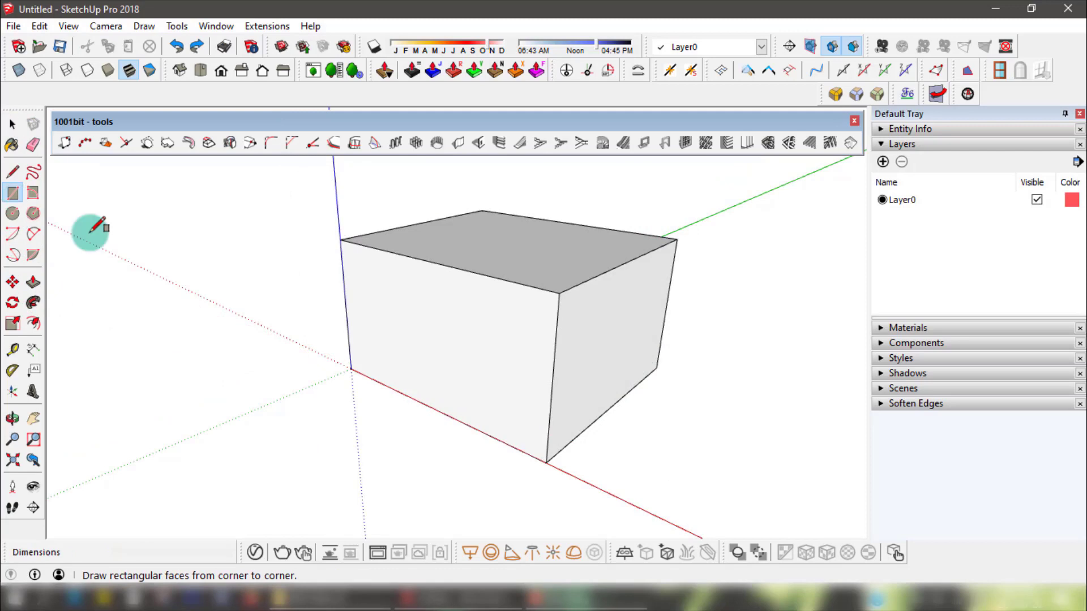
left_click(372, 300)
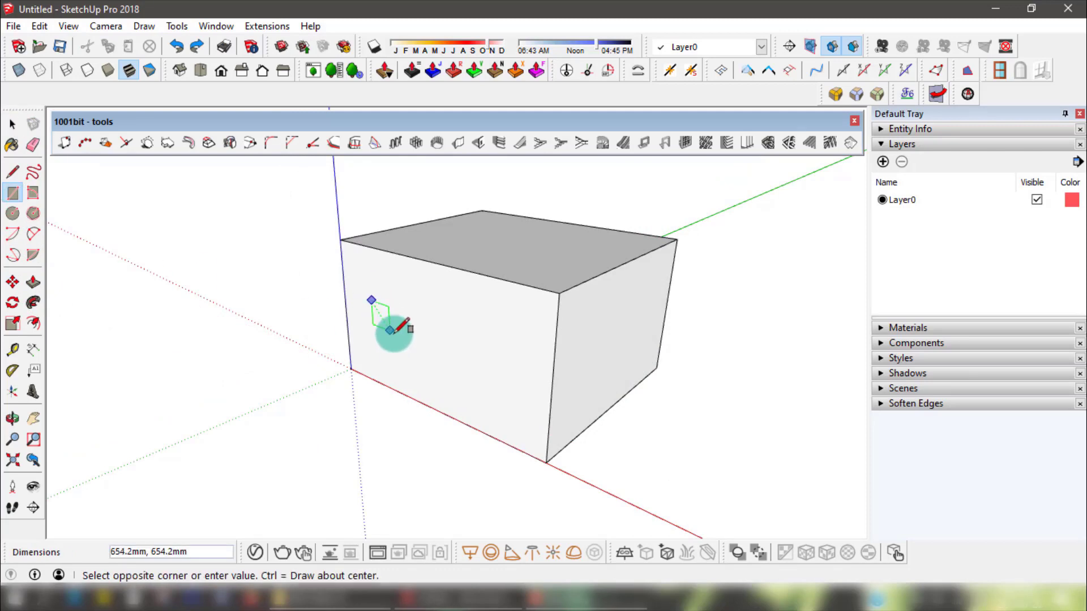
left_click(414, 350)
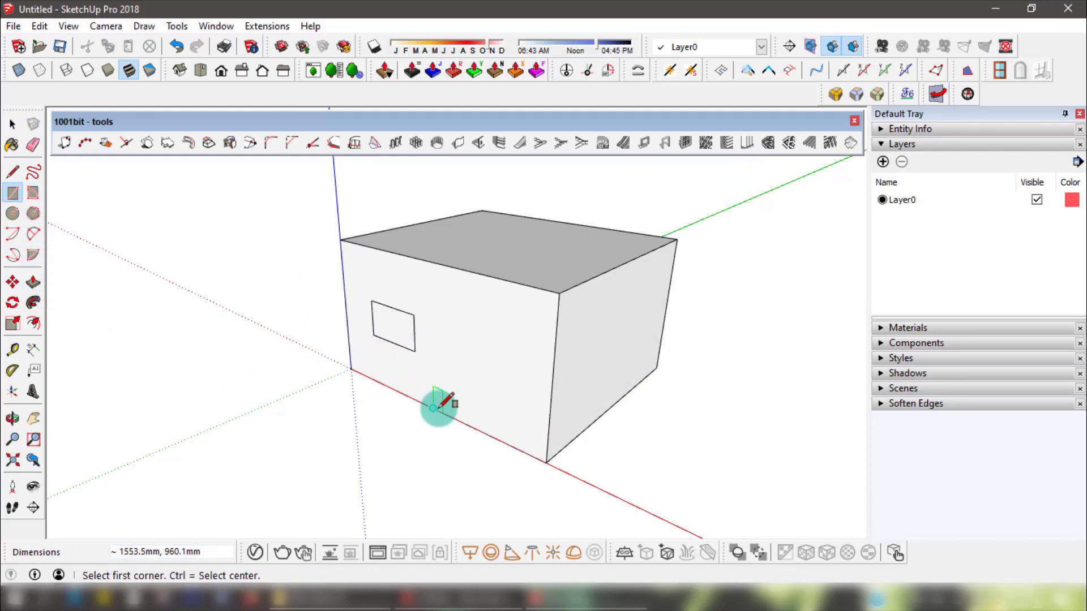
left_click(445, 413)
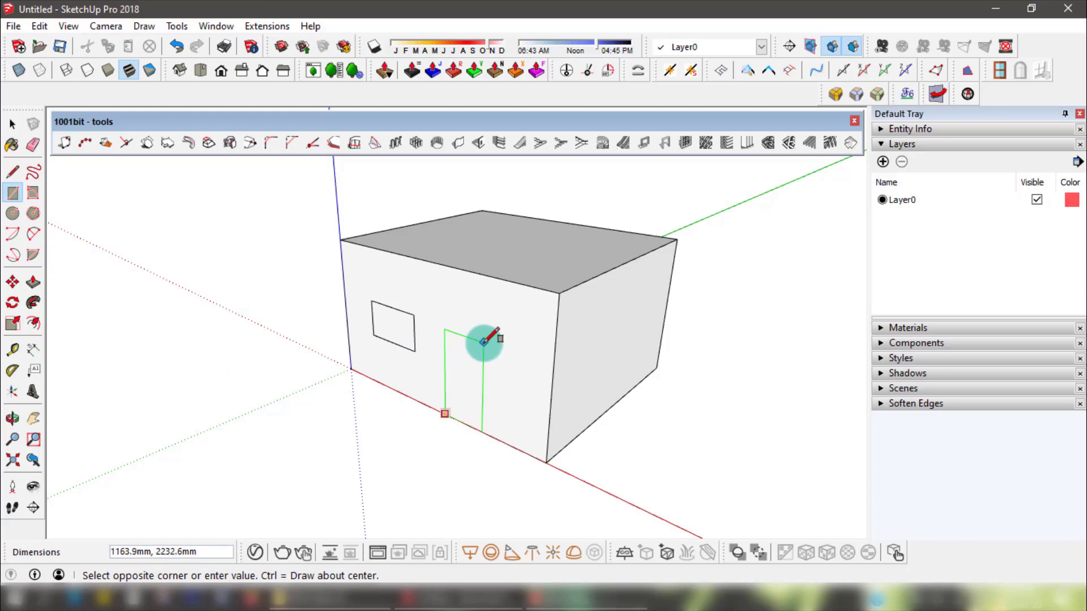
left_click(490, 327)
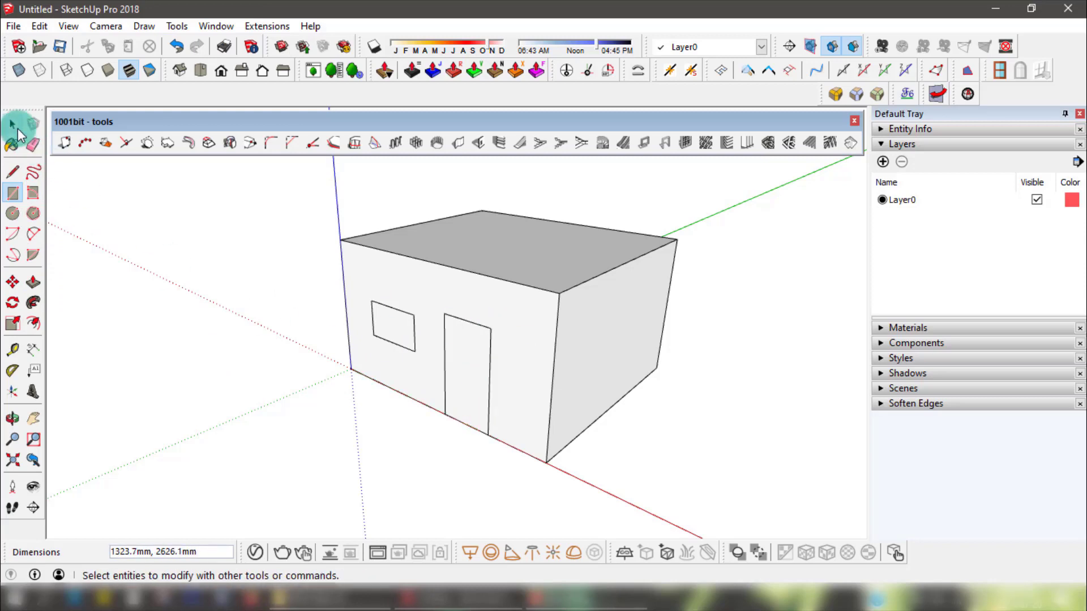
key("o")
left_click_drag(408, 346, 565, 368)
key("space")
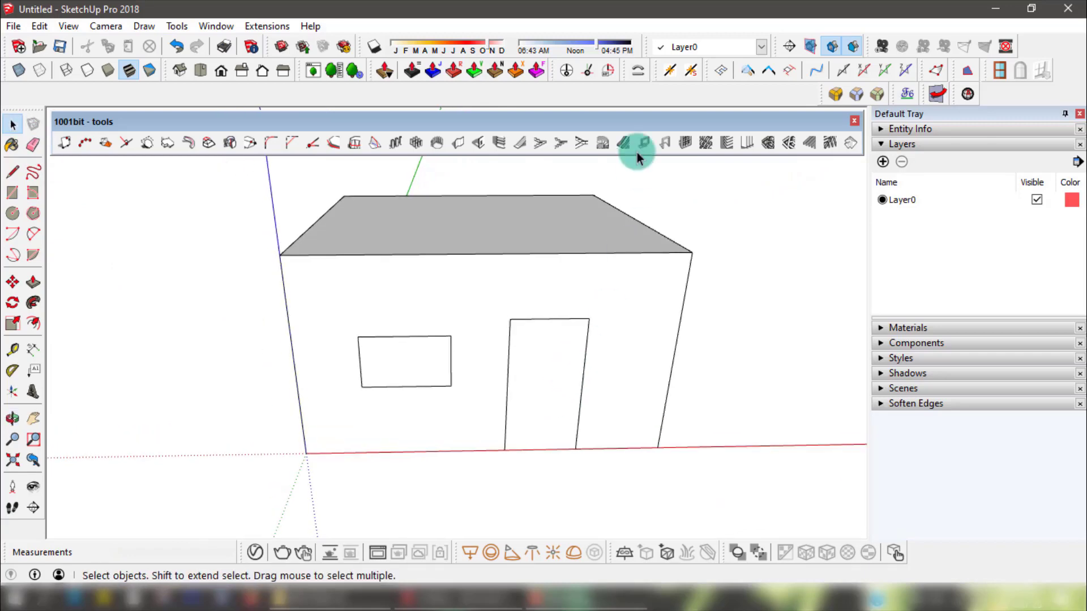
- Apply a 1001bit window frame to the window rectangle
left_click(643, 144)
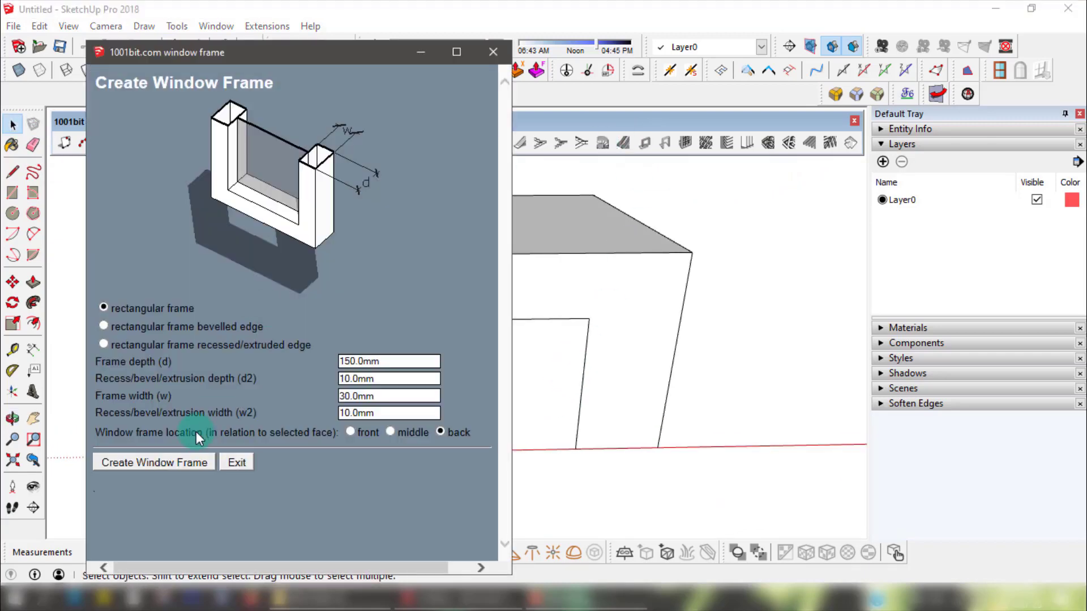
left_click(134, 461)
left_click(396, 365)
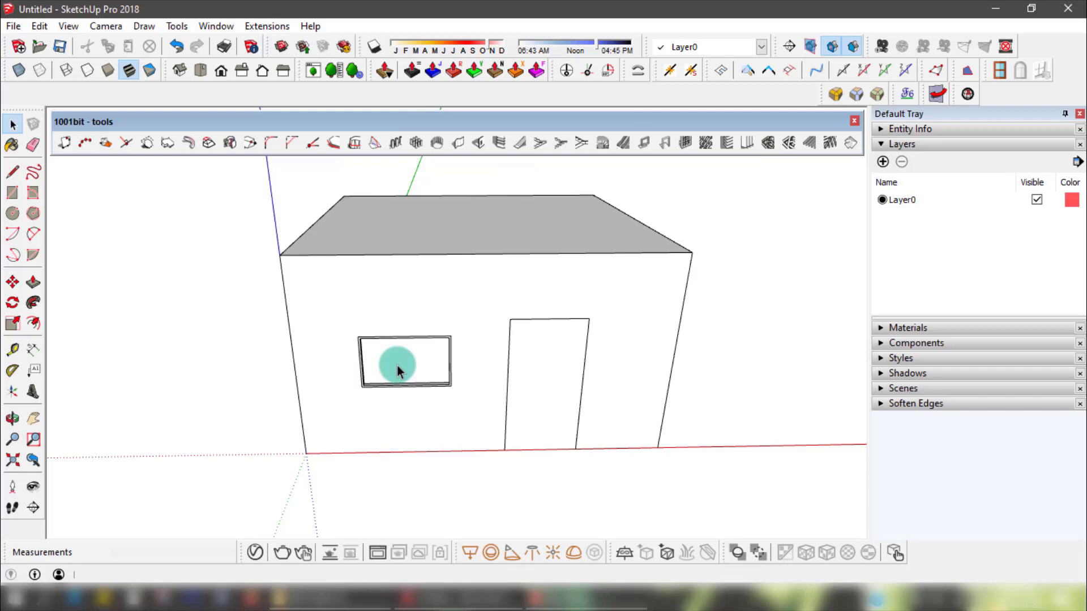
- Apply a 1001bit door frame to the door rectangle
left_click(663, 144)
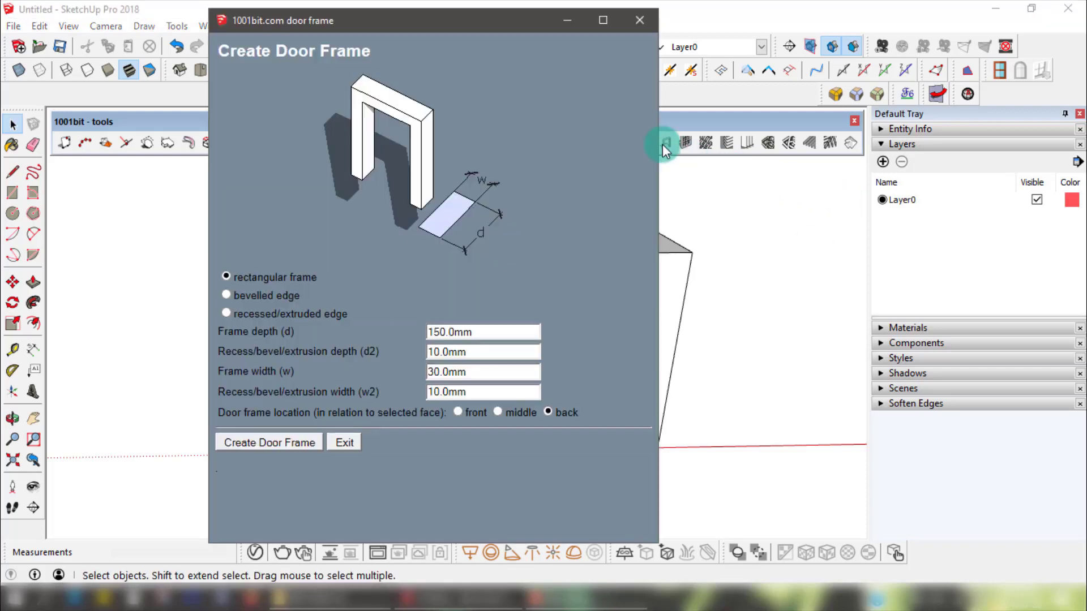
left_click(284, 441)
left_click(544, 396)
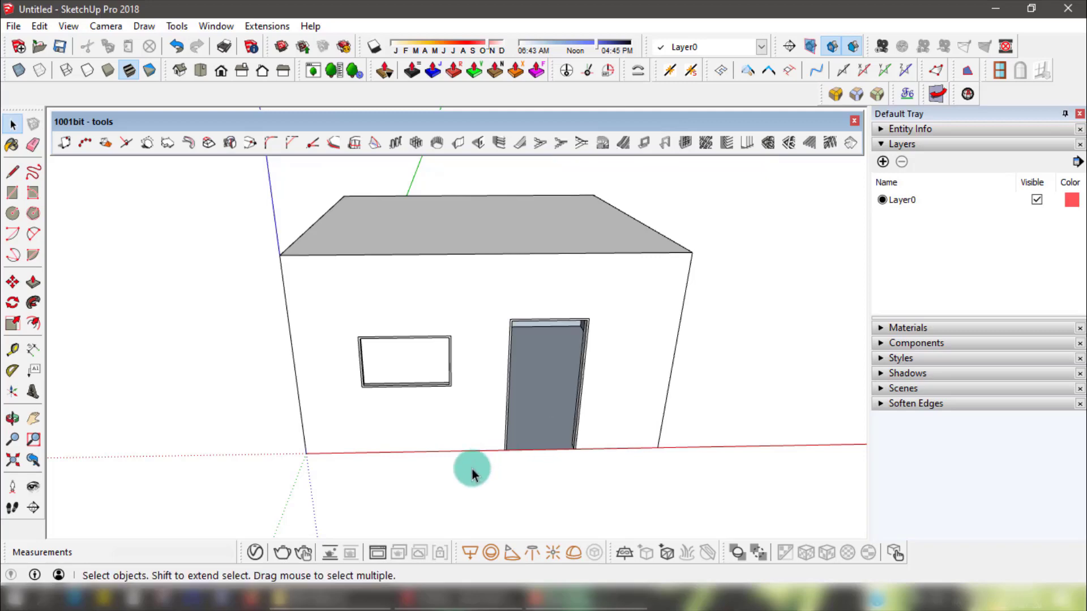
middle_click_drag(473, 468, 252, 427)
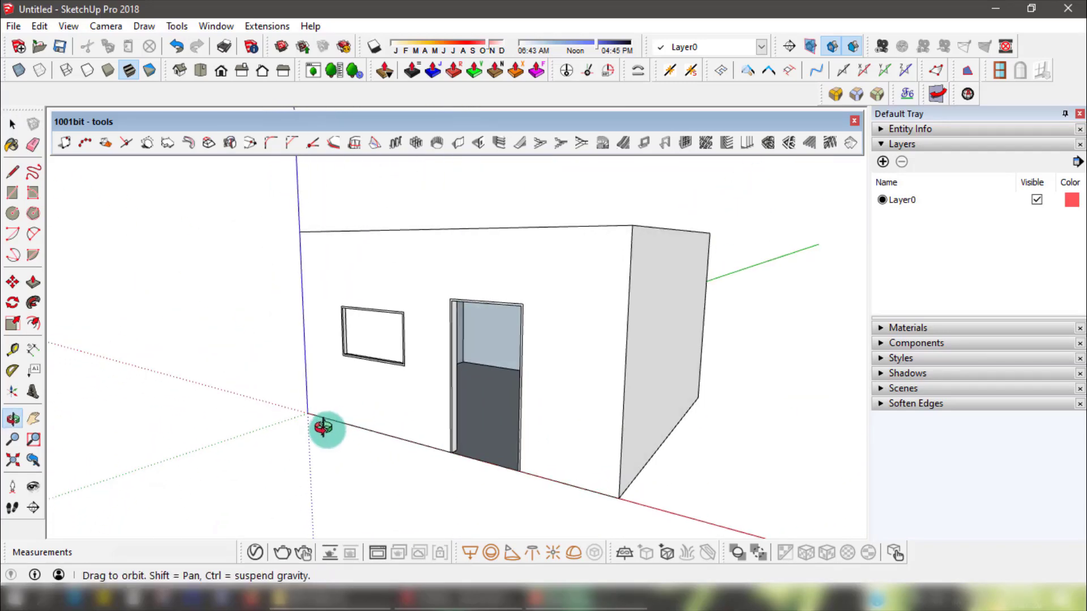
- Open the framed window for editing to inspect its depth, then view the whole house
left_click(18, 122)
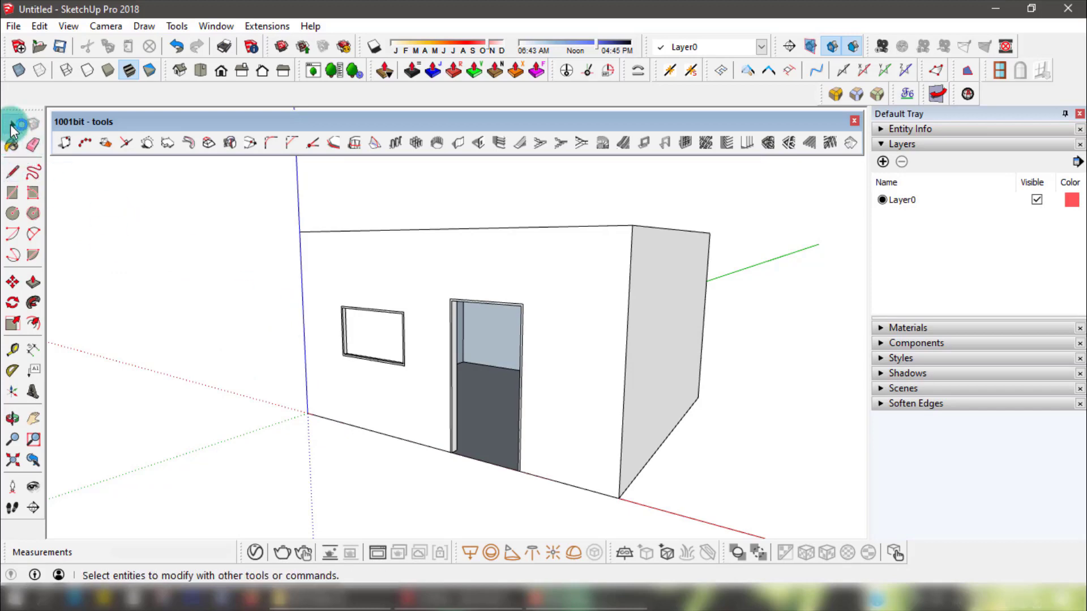
left_click(395, 341)
scroll(396, 341, "up", 5)
double_click(392, 344)
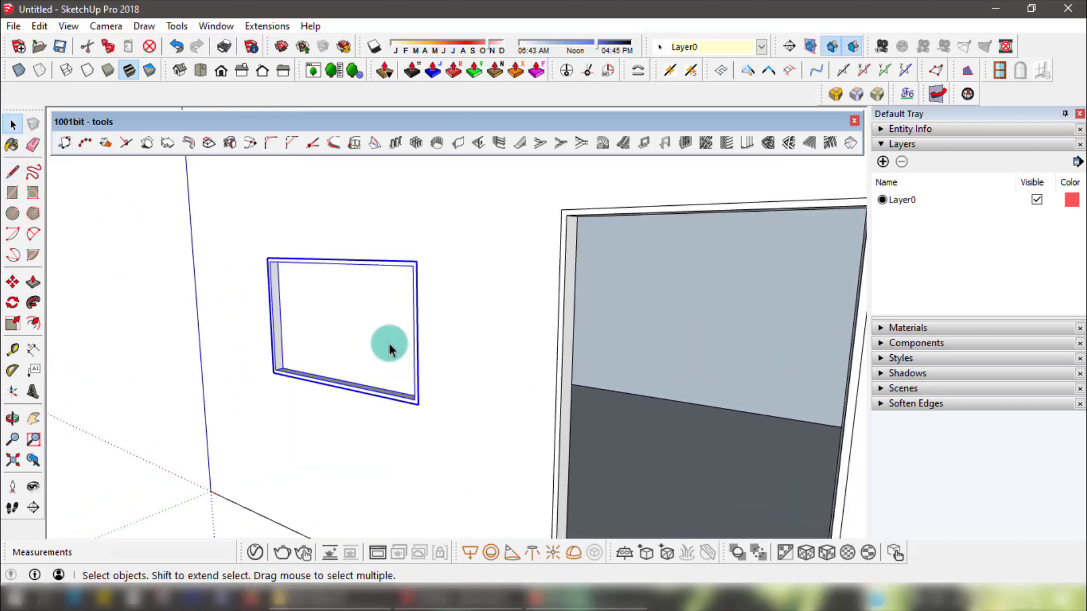
middle_click_drag(389, 344, 296, 358)
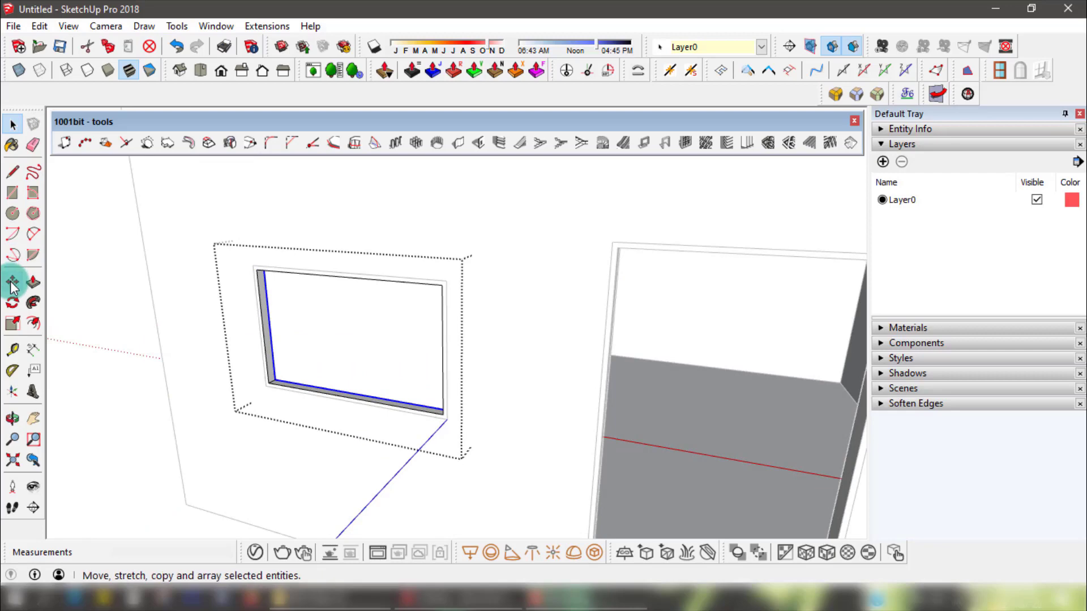
left_click(250, 345)
left_click(249, 345)
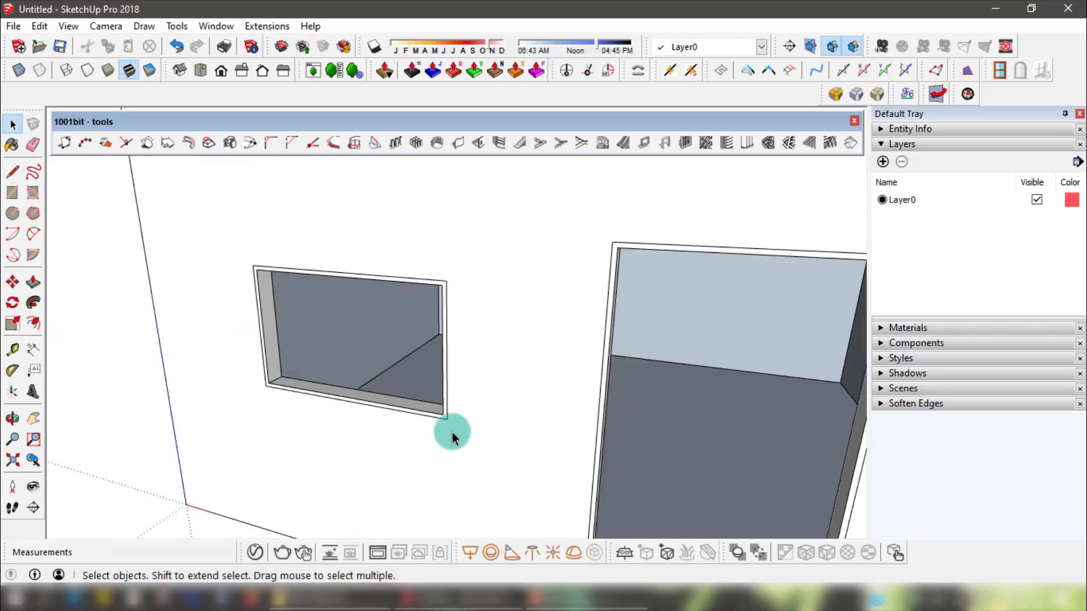
scroll(456, 438, "down", 5)
middle_click_drag(459, 444, 412, 379, "shift")
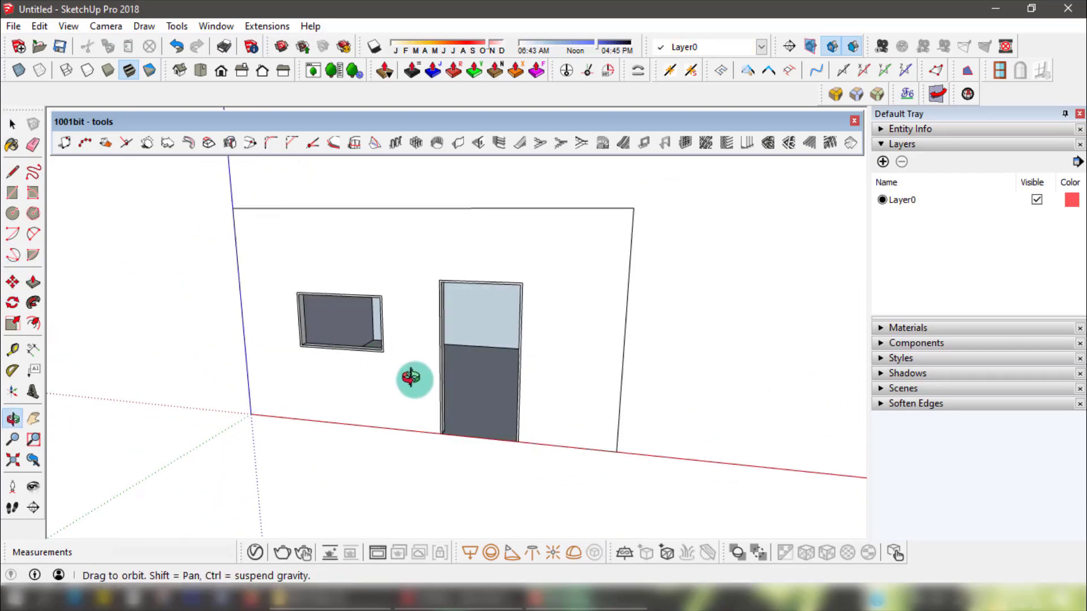
left_click(729, 144)
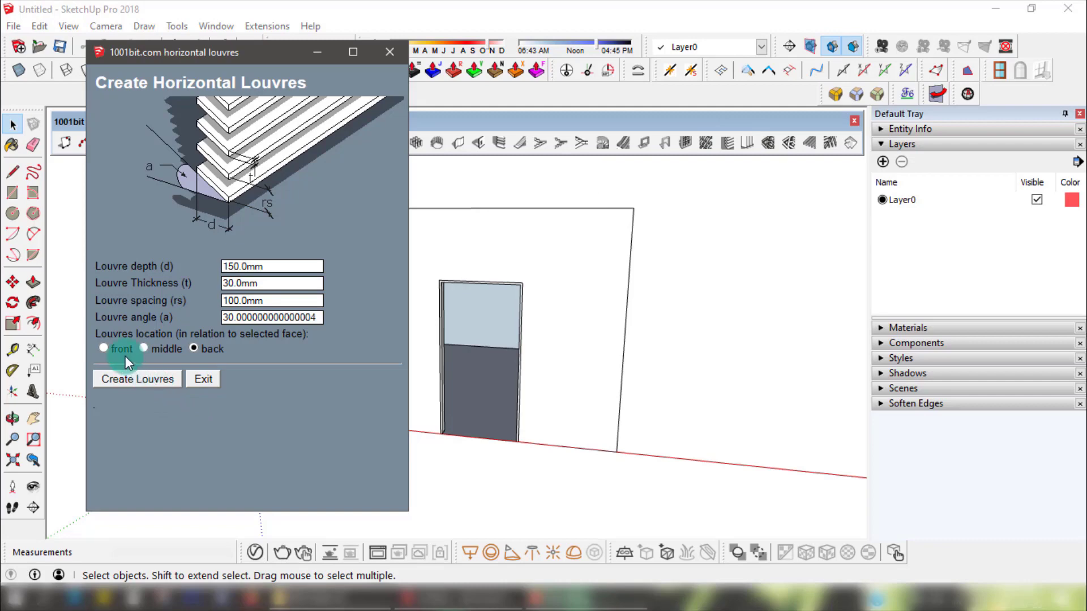
left_click(129, 380)
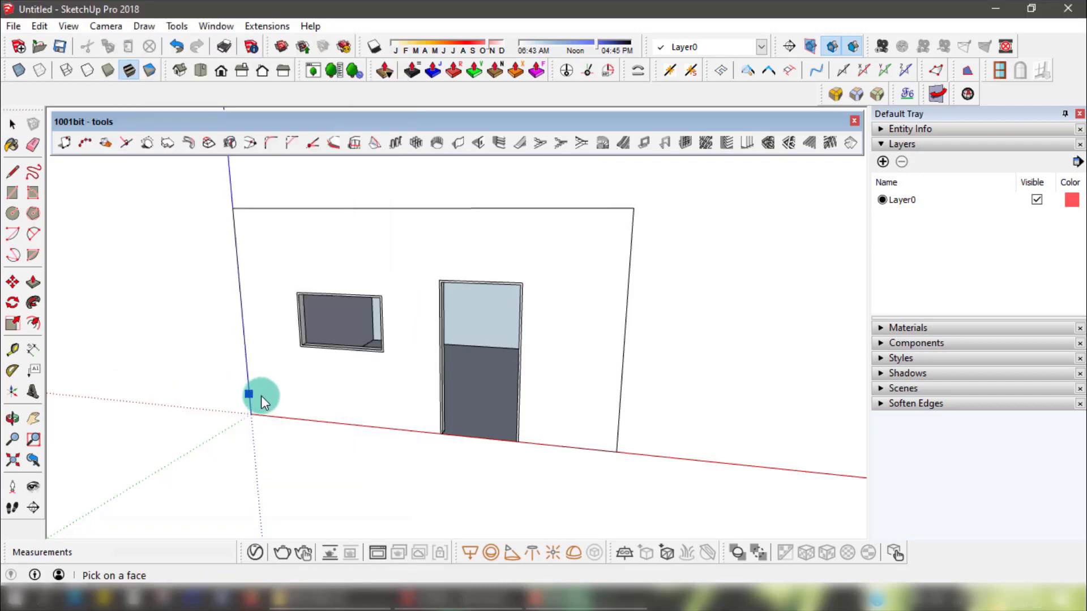
left_click(255, 414)
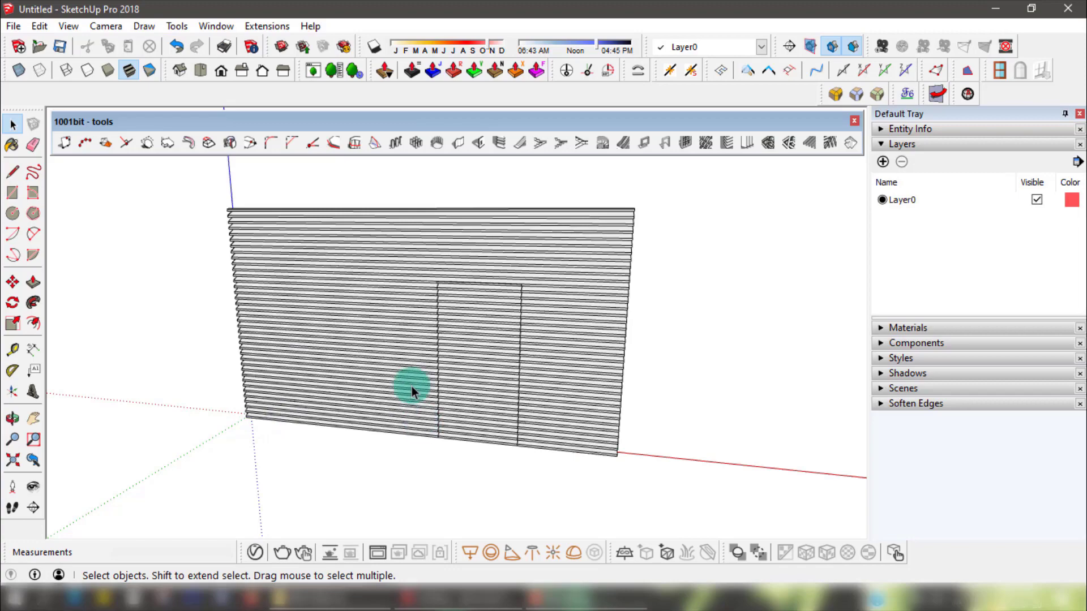
middle_click_drag(412, 387, 271, 388)
left_click(395, 284)
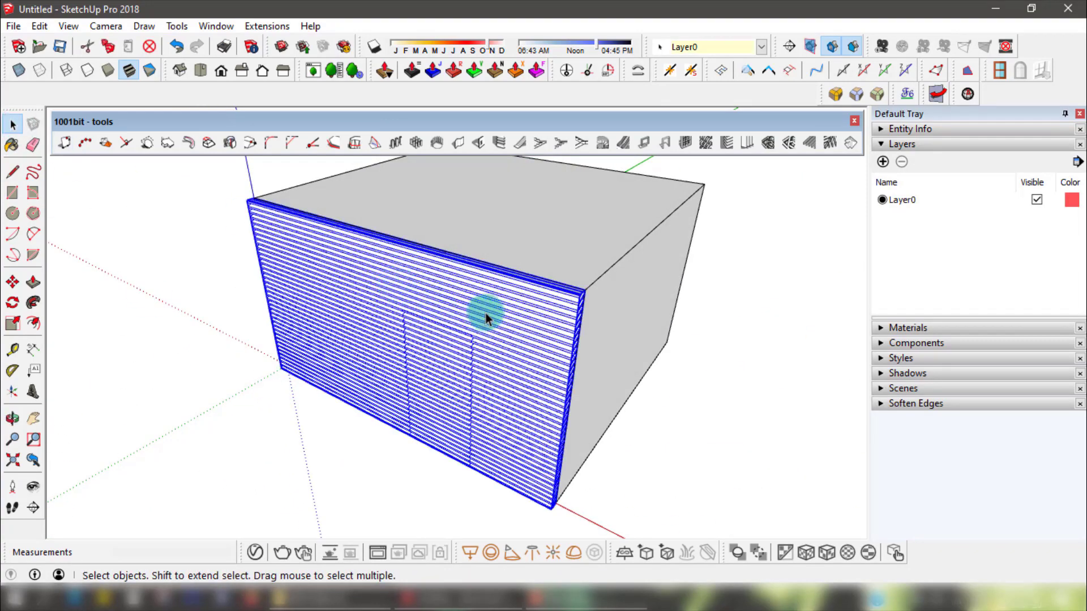
middle_click_drag(486, 314, 201, 359)
left_click(12, 280)
left_click_drag(335, 379, 243, 408)
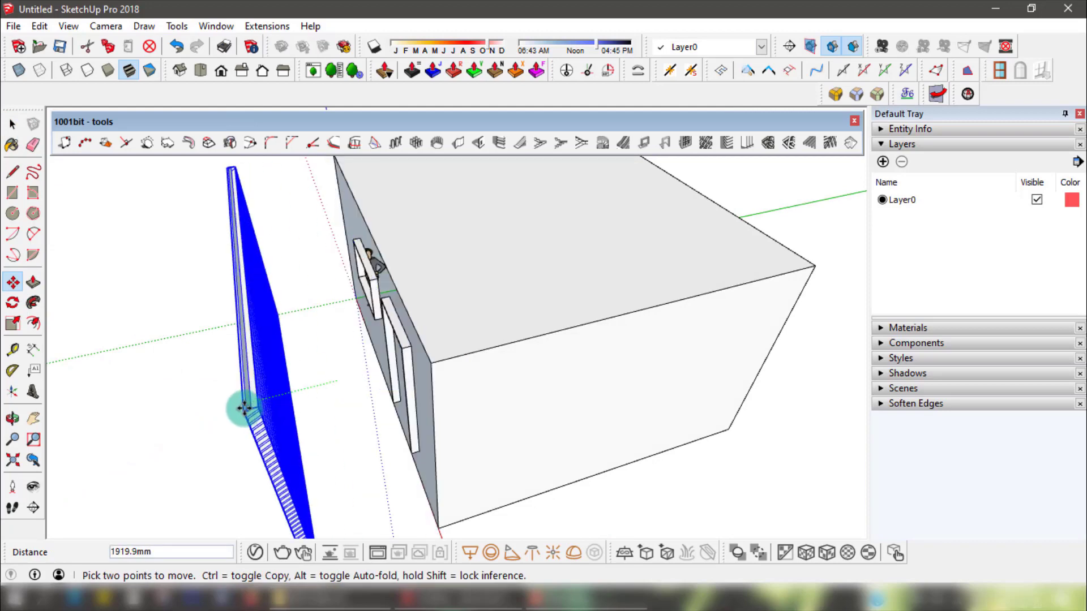
left_click(12, 124)
right_click(253, 314)
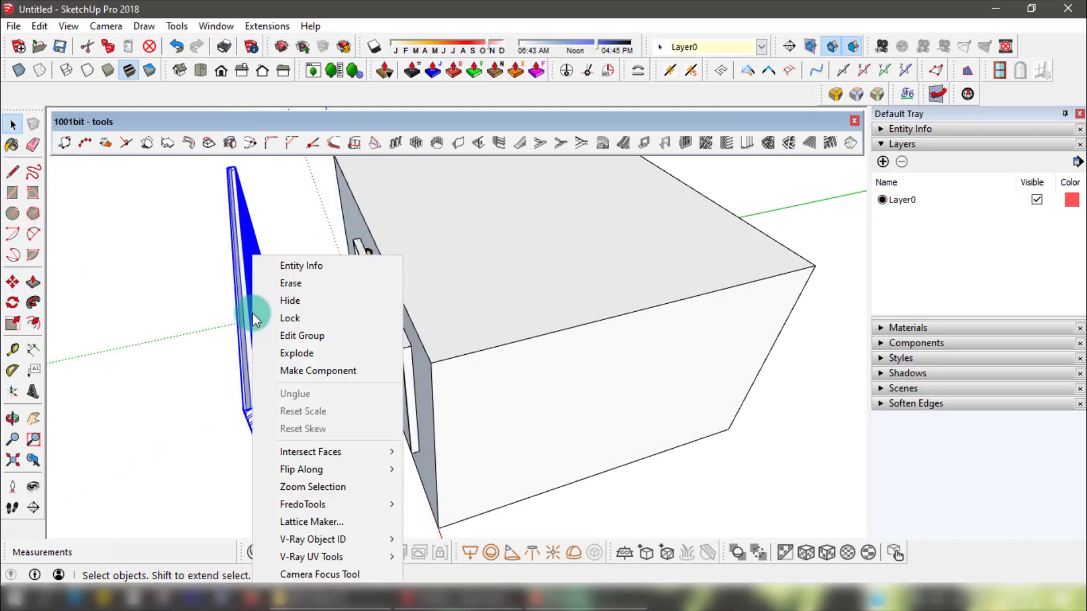
left_click(238, 279)
mouse_move(238, 279)
middle_mouse_down()
mouse_move(411, 309)
mouse_move(412, 382)
mouse_move(507, 374)
middle_mouse_up()
key("Delete")
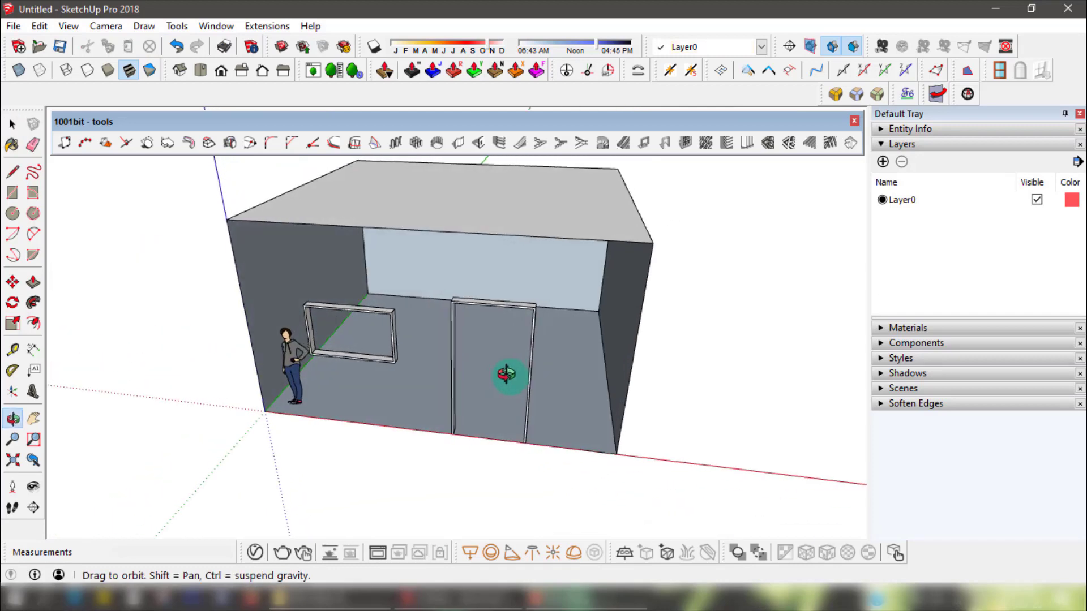
key("ctrl+z")
key("ctrl+z")
key("ctrl+z")
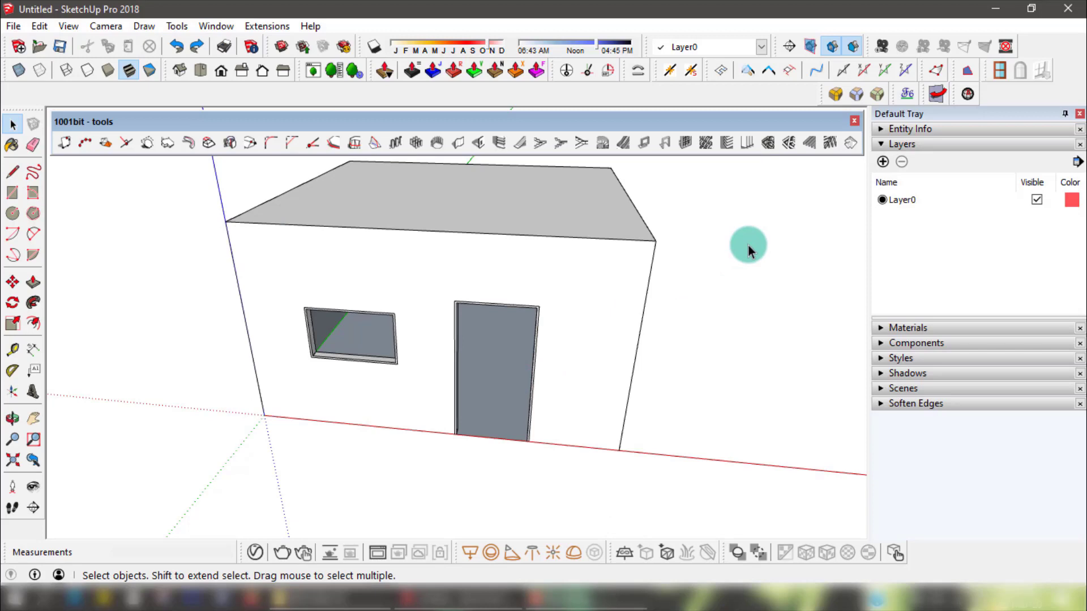
- Build a 1001bit dogleg staircase starting at the origin
left_click(542, 145)
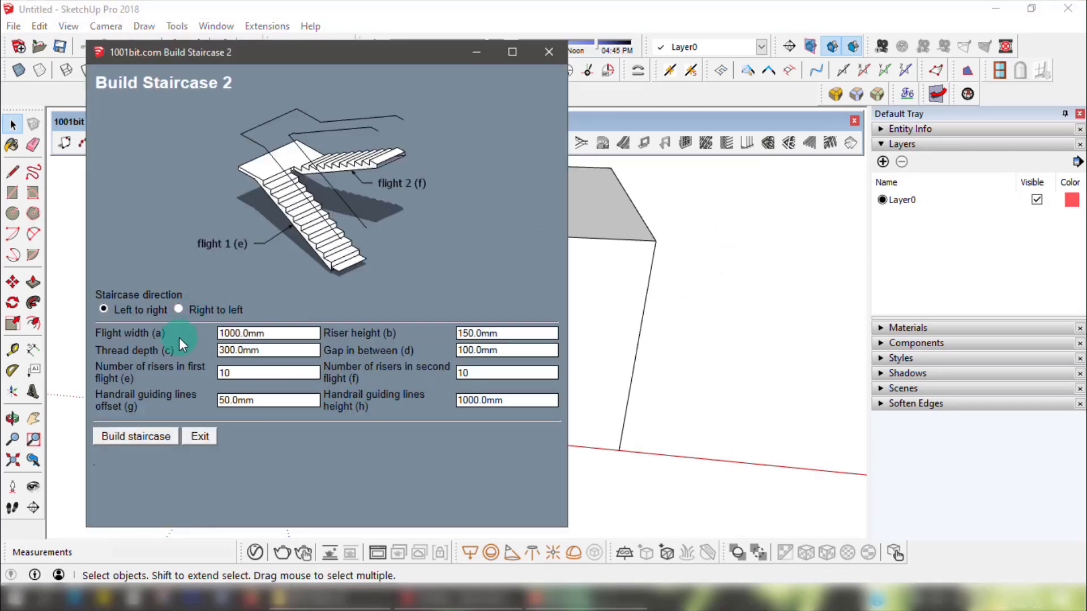
left_click(169, 437)
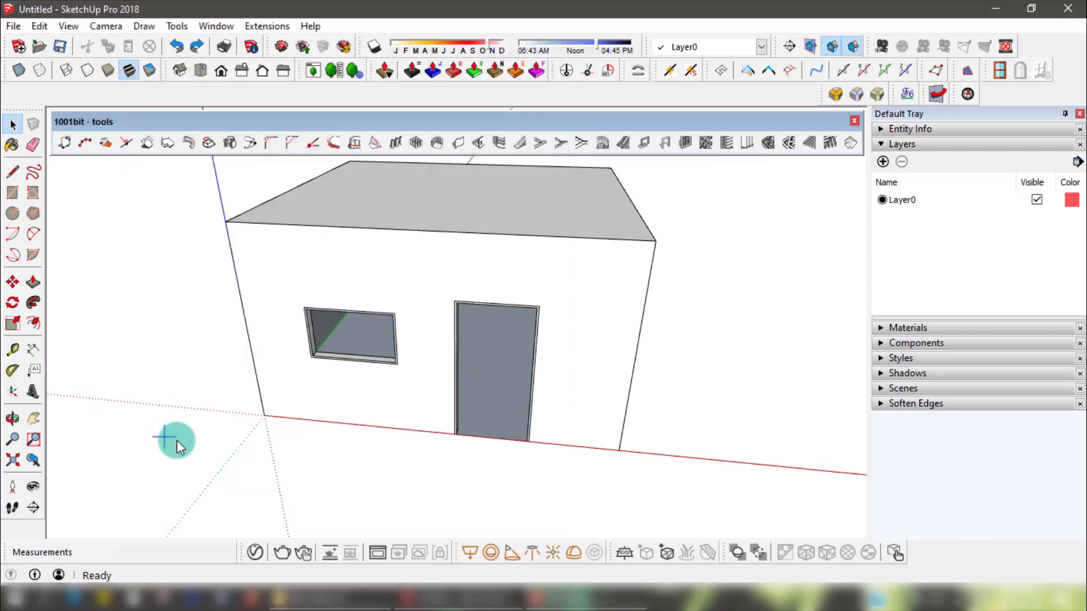
left_click(283, 414)
left_click(578, 402)
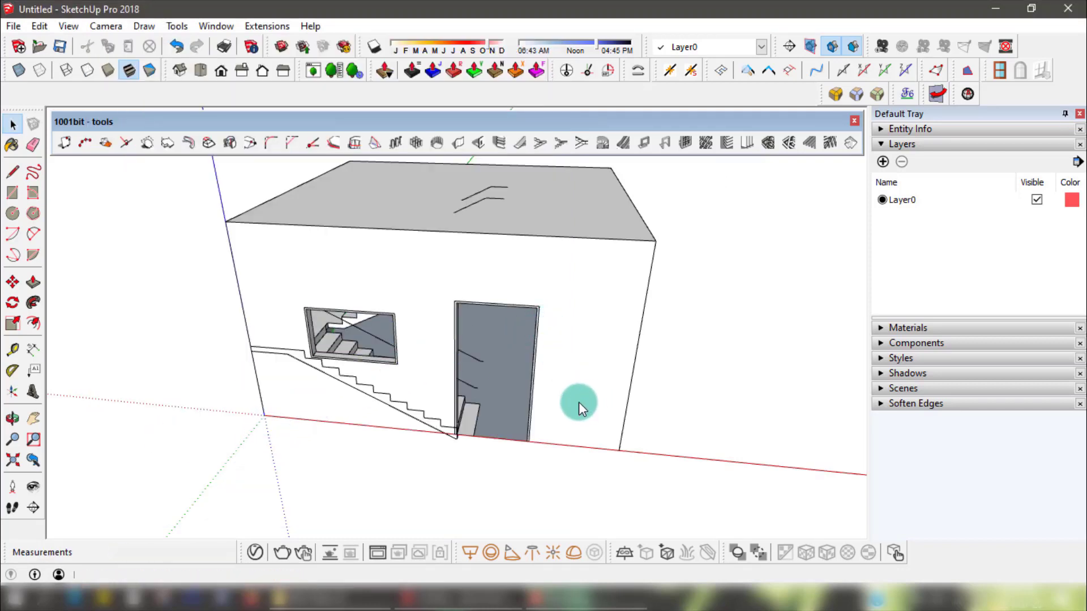
- Move the staircase group out so it stands in front of the house
left_click(453, 407)
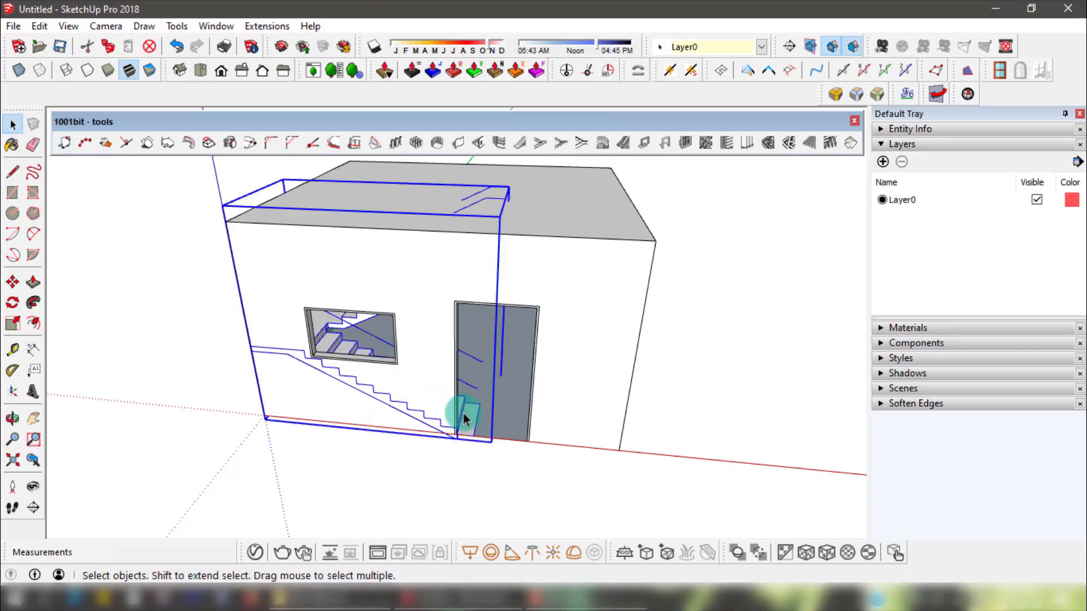
middle_click_drag(461, 413, 460, 453)
left_click(12, 282)
left_click(181, 377)
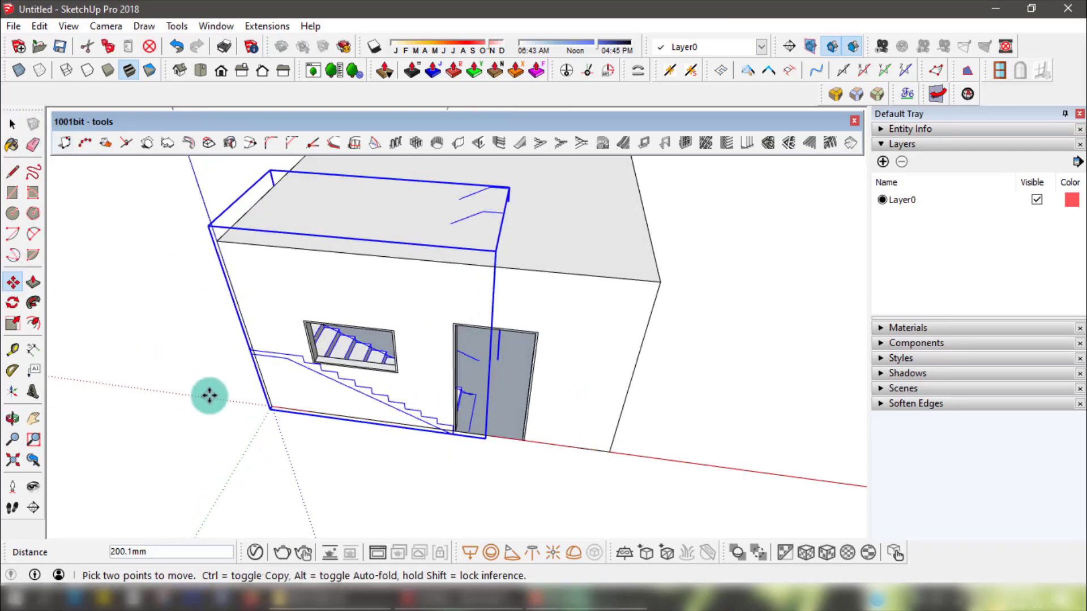
scroll(177, 461, "down", 2)
middle_click_drag(177, 461, 238, 422)
left_click(238, 422)
left_click(12, 124)
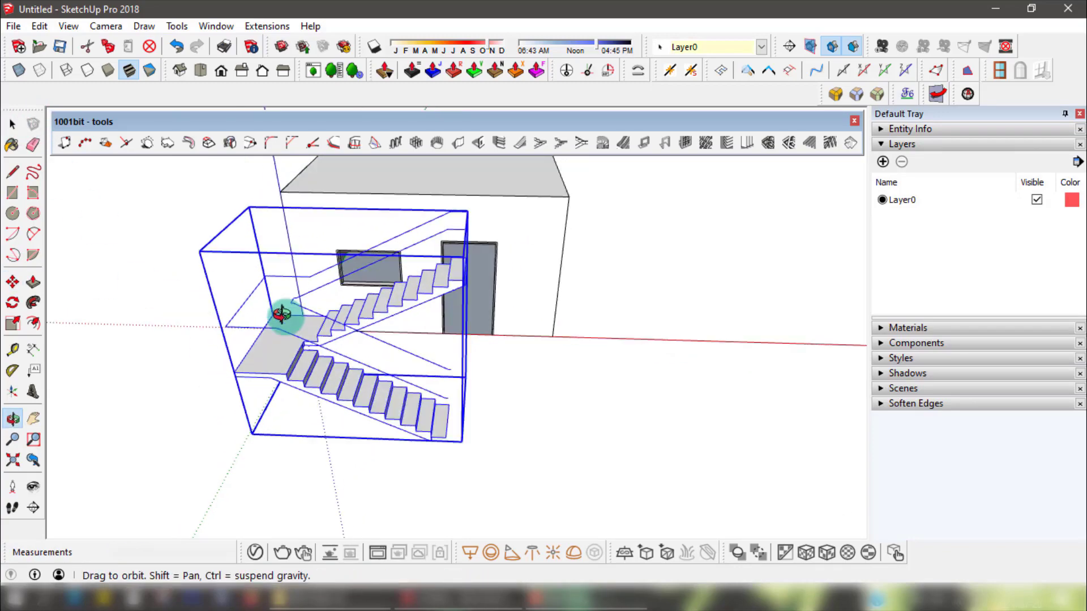
middle_click_drag(283, 311, 485, 272)
- Delete the staircase, float the face-reversing toolbar, and switch to Monochrome face style
key("Delete")
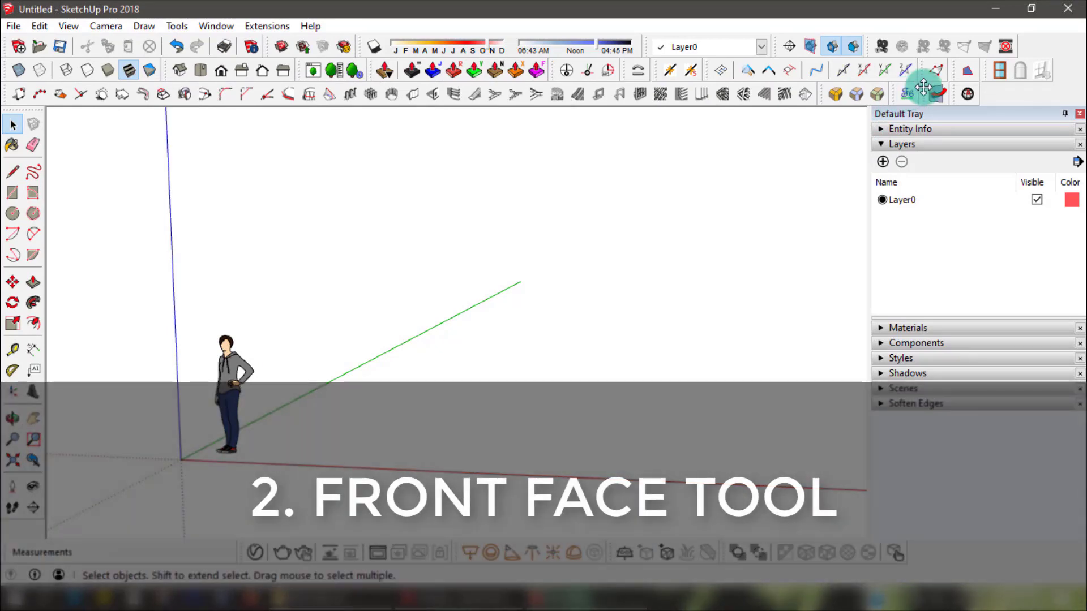
left_click_drag(923, 86, 612, 157)
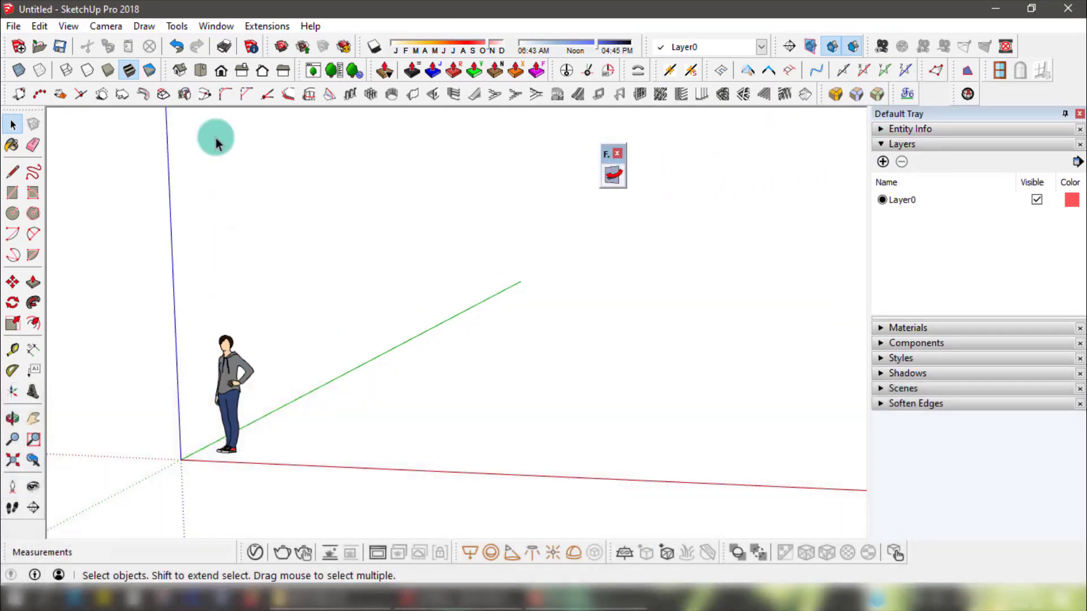
left_click(151, 70)
scroll(238, 414, "up", 5)
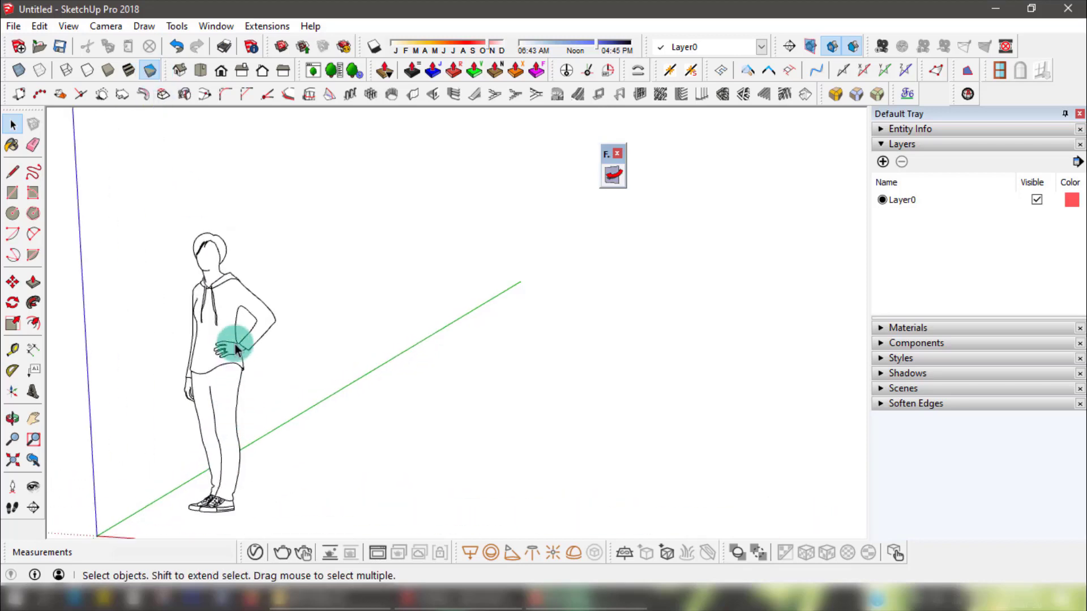
- Reverse the faces of the figure component's geometry
double_click(231, 340)
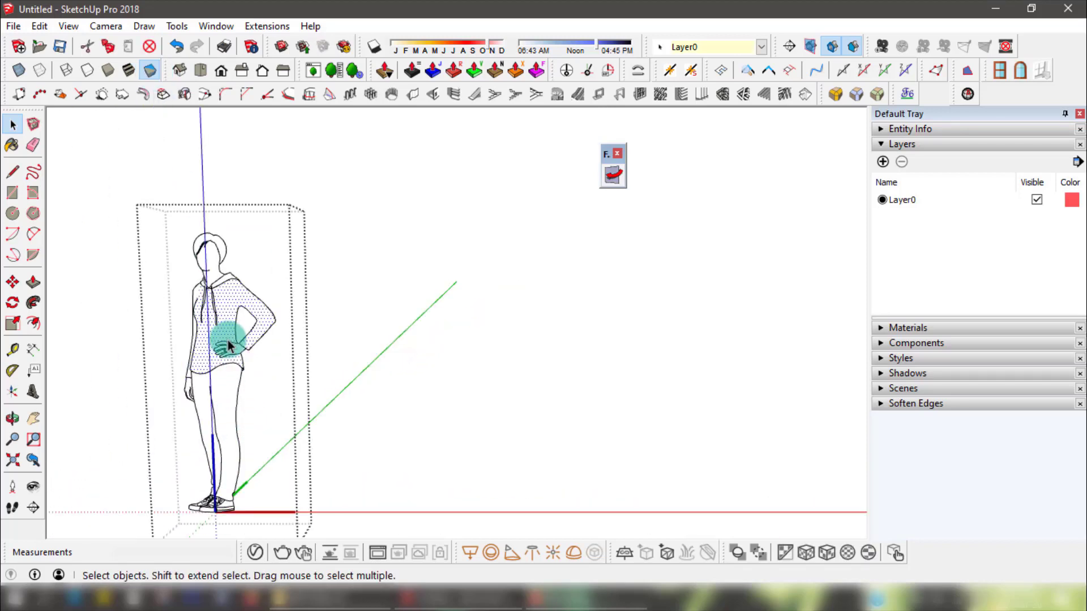
left_click(228, 341)
right_click(227, 340)
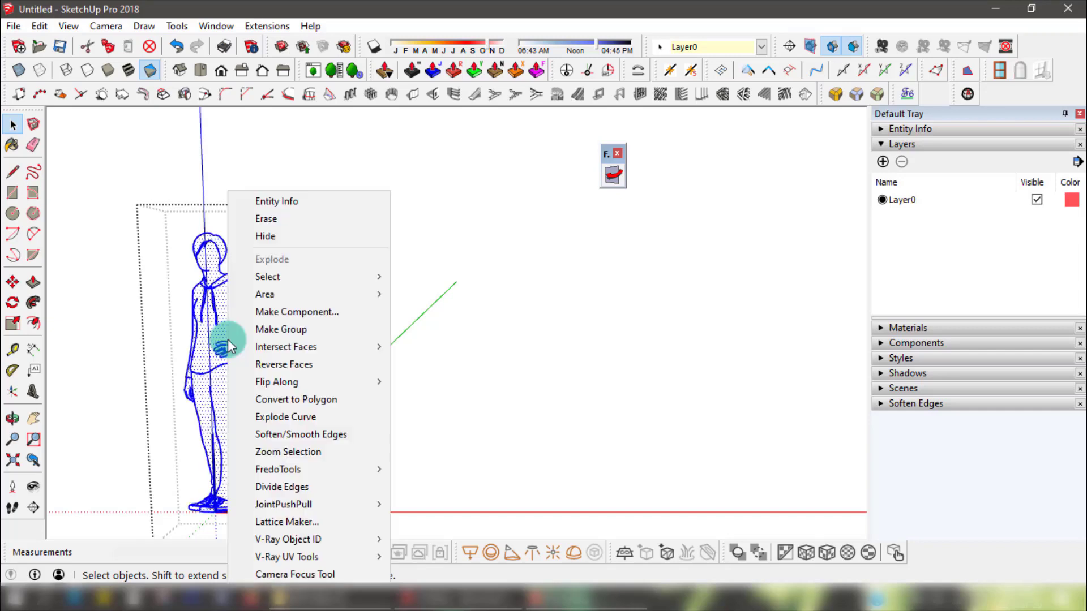
left_click(276, 364)
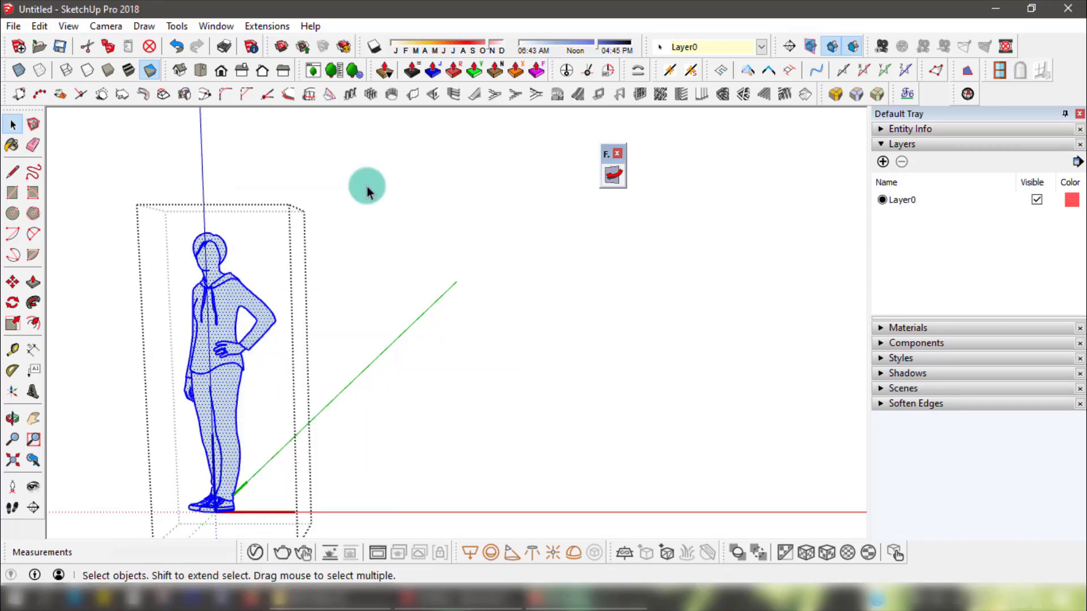
left_click(368, 254)
left_click(240, 338)
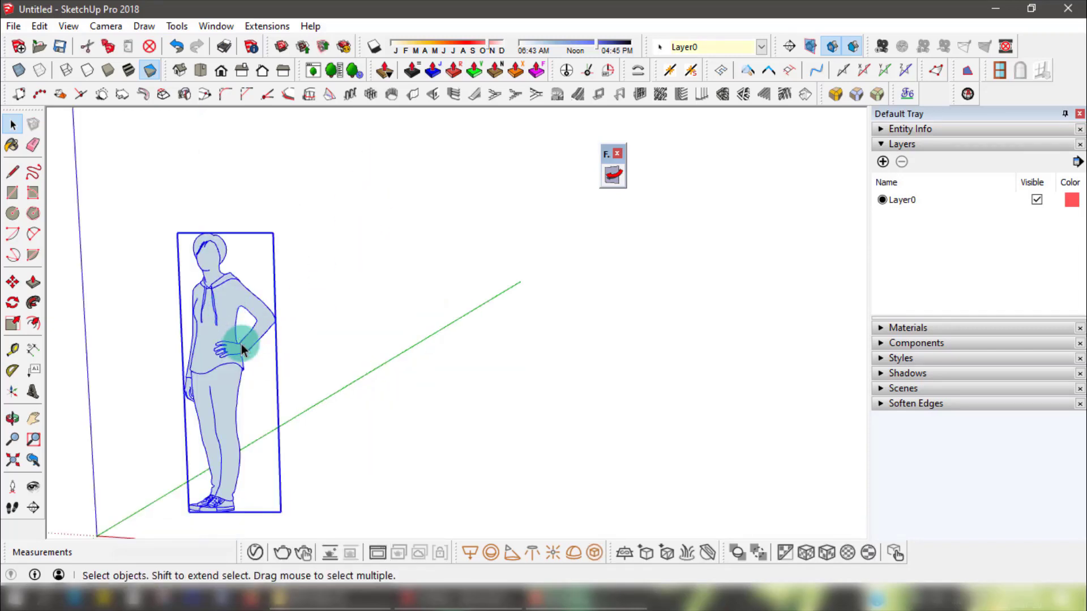
left_click(353, 344)
- Reverse the figure's remaining faces, including the head and hoodie, so they turn grey
double_click(225, 320)
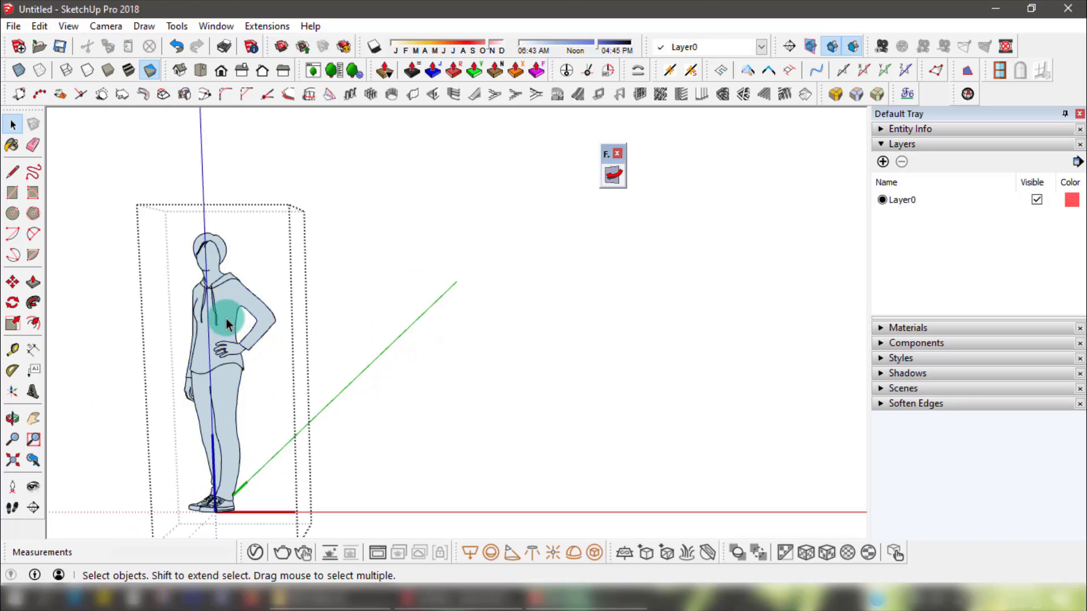
left_click(226, 323)
right_click(225, 321)
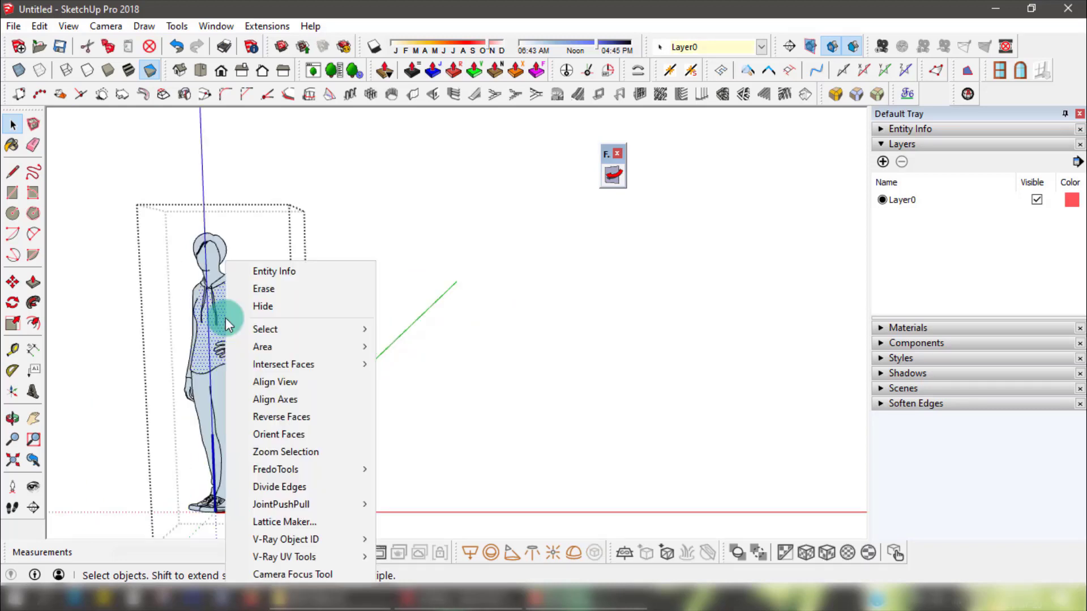
left_click(288, 416)
right_click(225, 255)
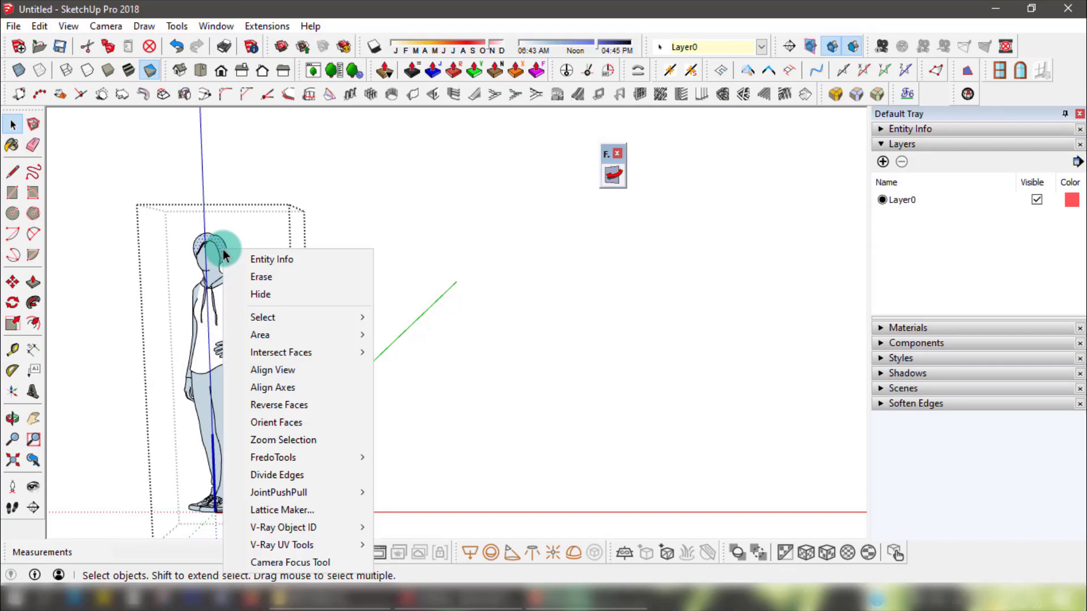
left_click(288, 410)
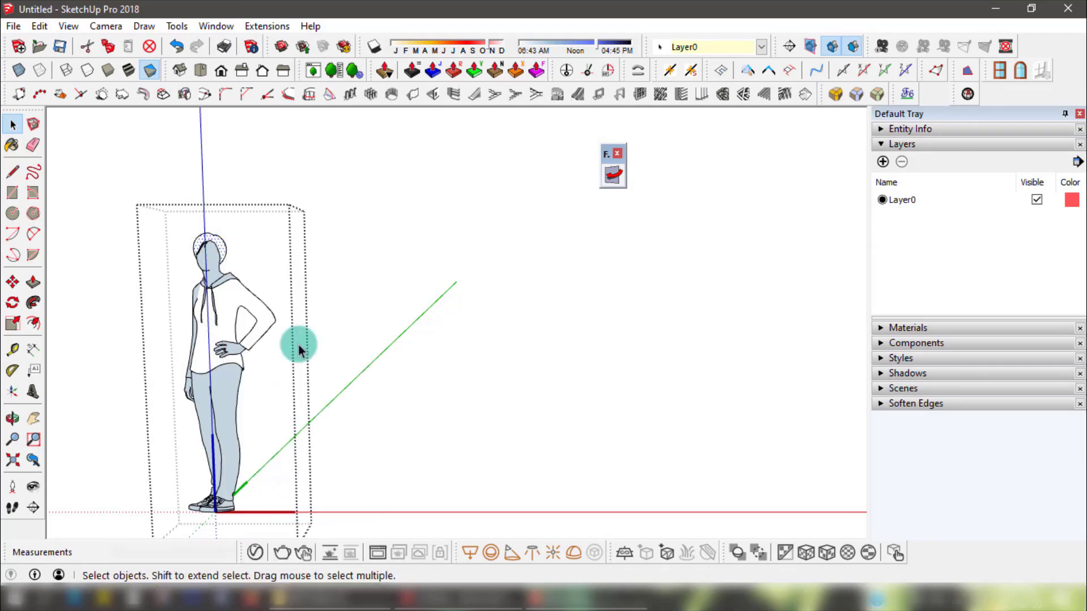
left_click(302, 389)
middle_click_drag(302, 389, 400, 321)
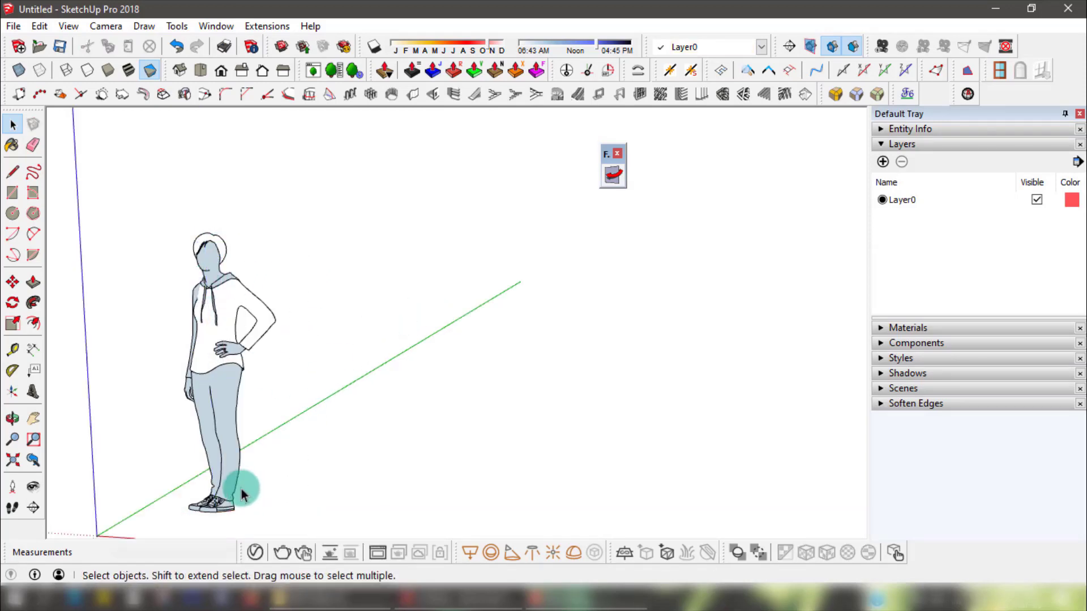
- Flip back faces on the neck, torso, leg, shoe and laces with the FredoTools tool
left_click(223, 504)
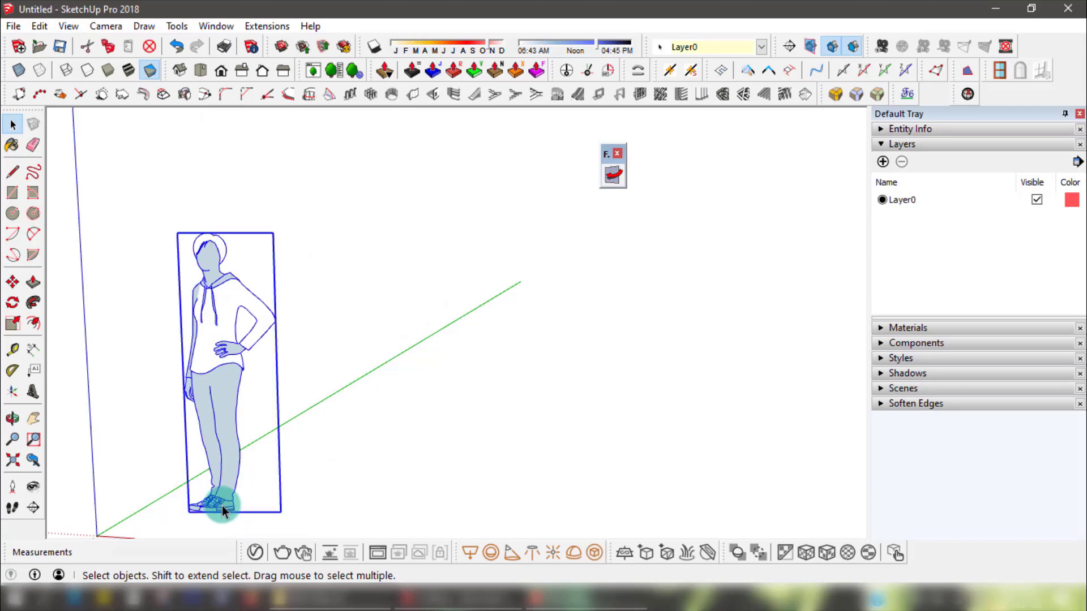
scroll(222, 505, "up", 6)
scroll(244, 508, "down", 5)
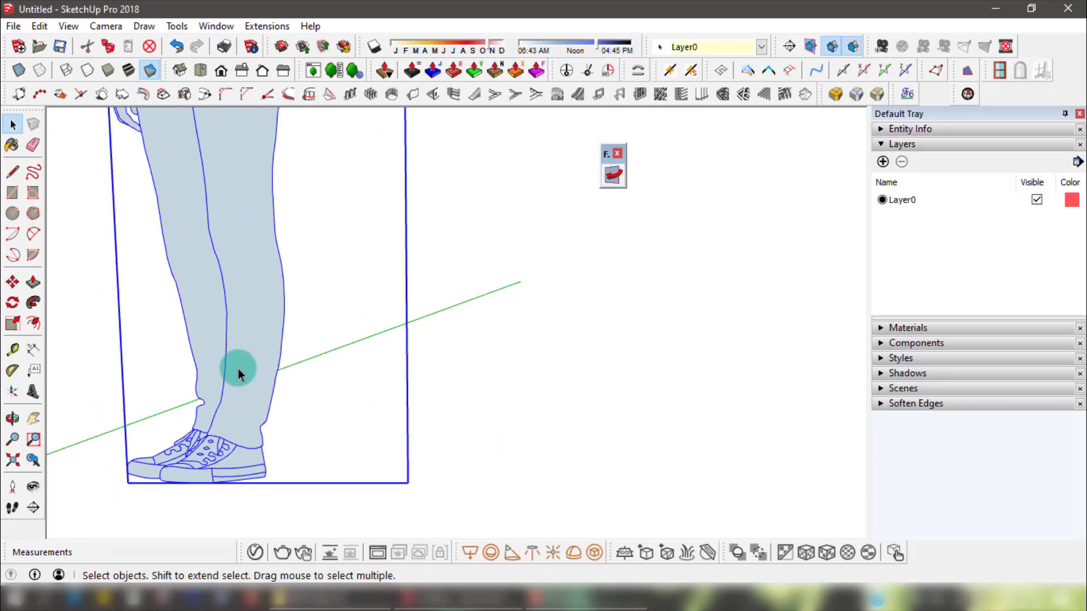
middle_click_drag(247, 217, 206, 363)
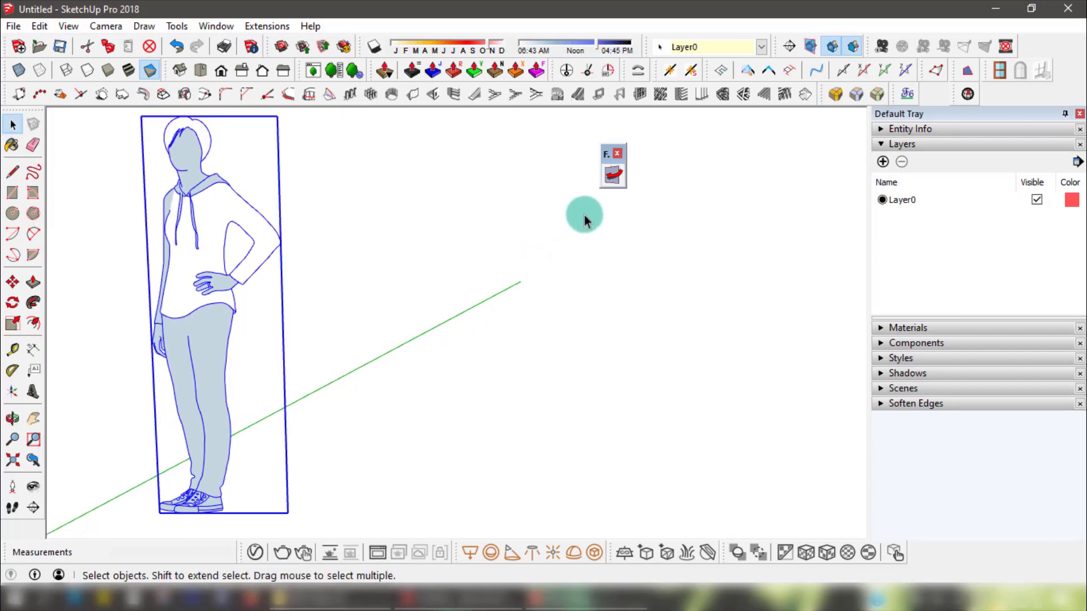
left_click(610, 178)
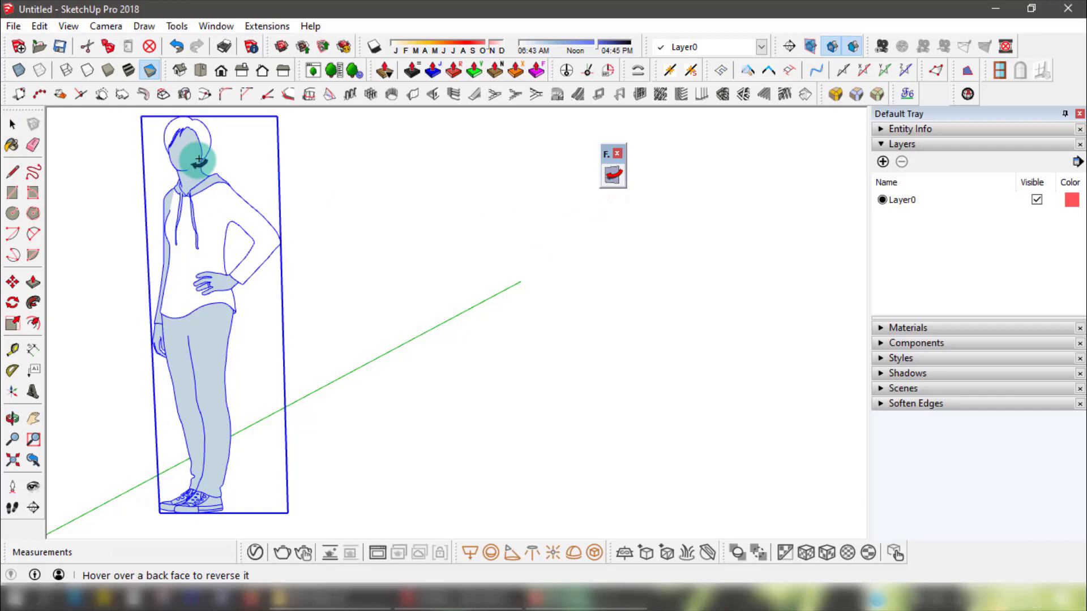
mouse_move(195, 153)
left_mouse_down()
mouse_move(212, 198)
mouse_move(226, 166)
mouse_move(167, 192)
mouse_move(207, 214)
mouse_move(193, 247)
left_mouse_up()
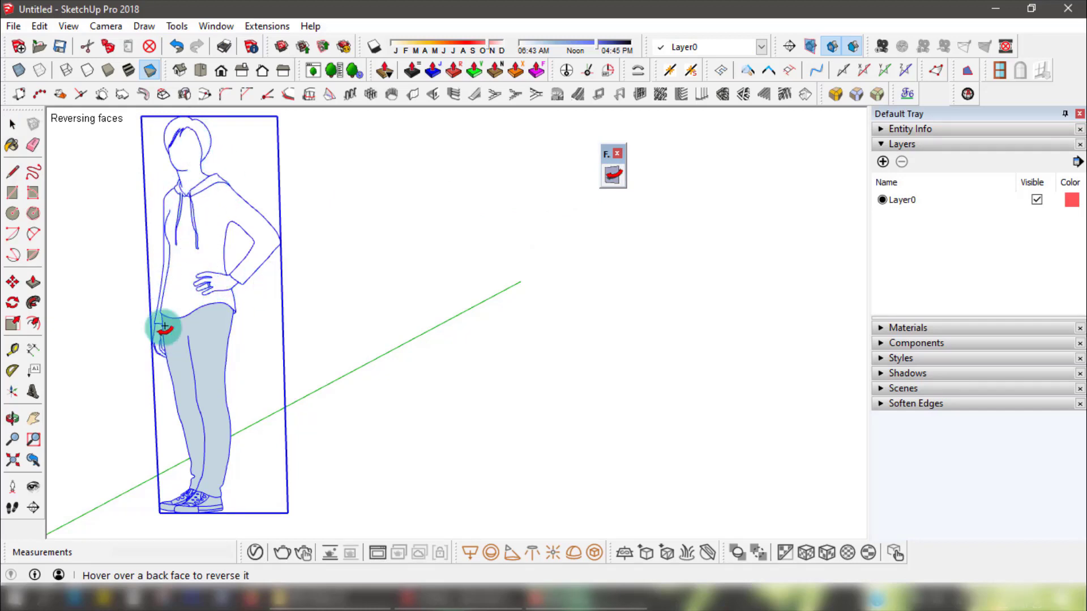
mouse_move(164, 327)
left_mouse_down()
mouse_move(164, 359)
mouse_move(173, 321)
mouse_move(231, 316)
mouse_move(208, 425)
left_mouse_up()
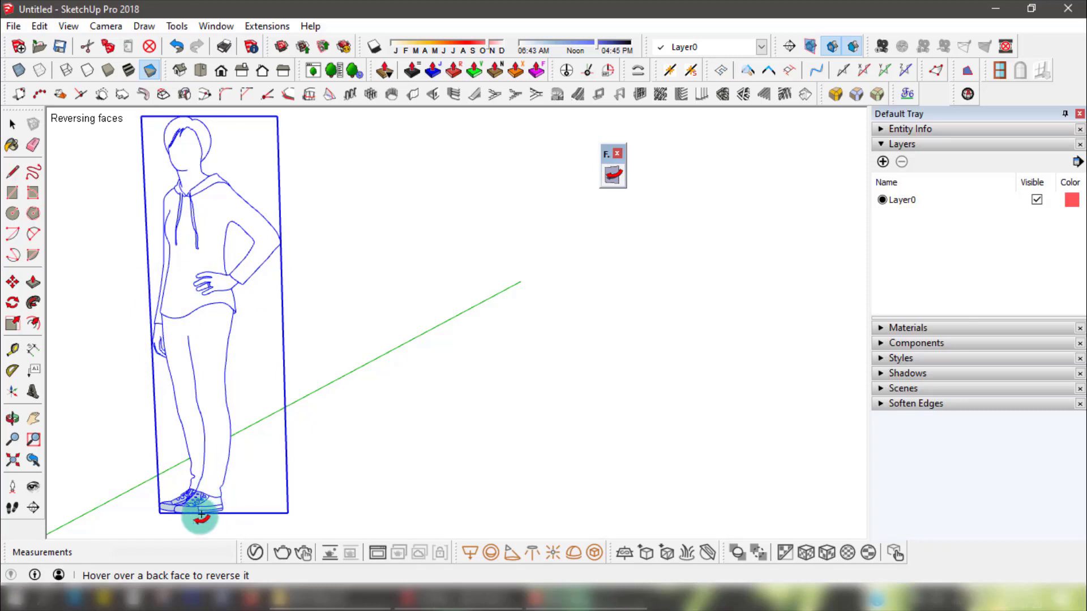
scroll(201, 515, "up", 4)
left_click_drag(198, 505, 184, 528)
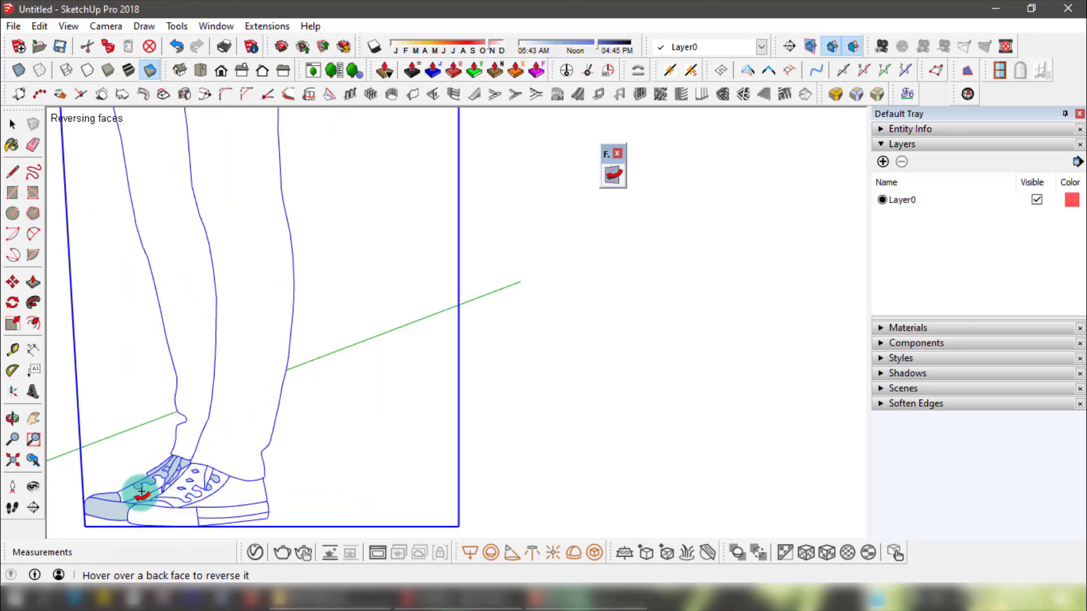
mouse_move(141, 492)
left_mouse_down()
mouse_move(235, 481)
mouse_move(125, 480)
left_mouse_up()
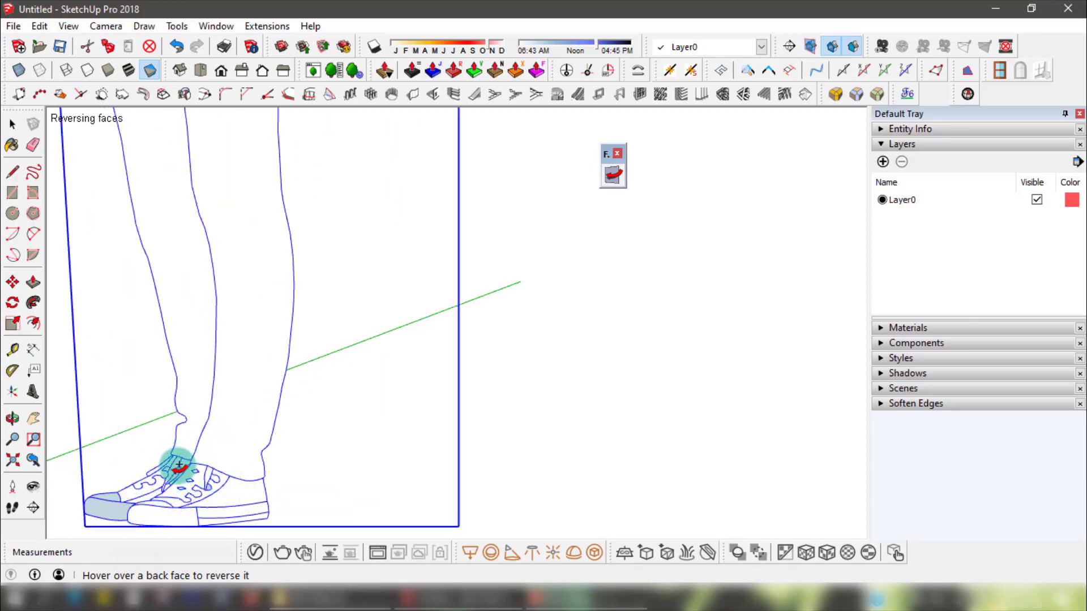
scroll(150, 505, "up", 3)
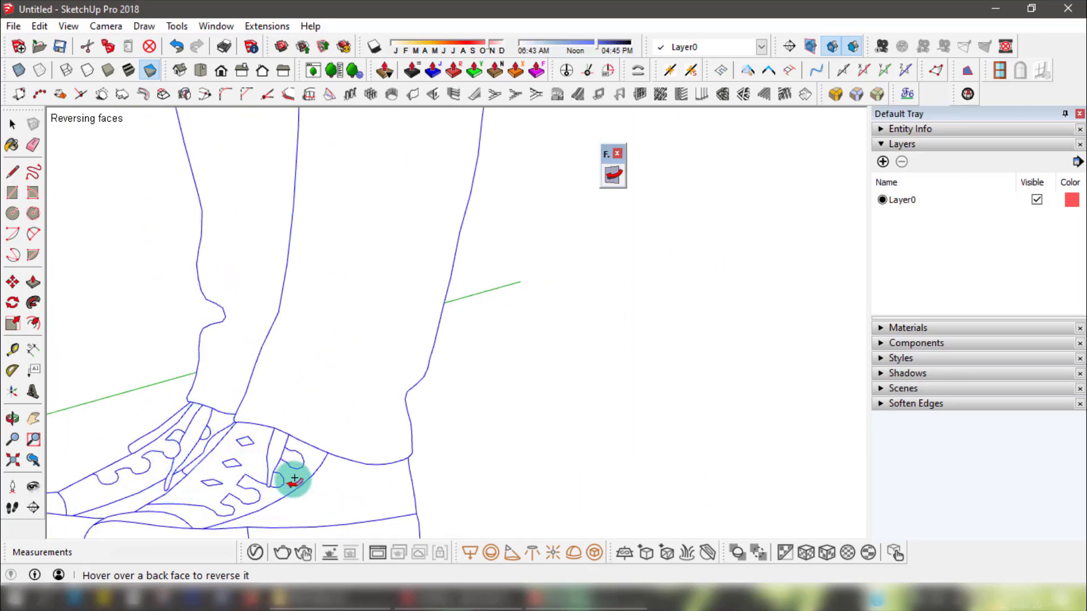
middle_click_drag(291, 473, 371, 396, "shift")
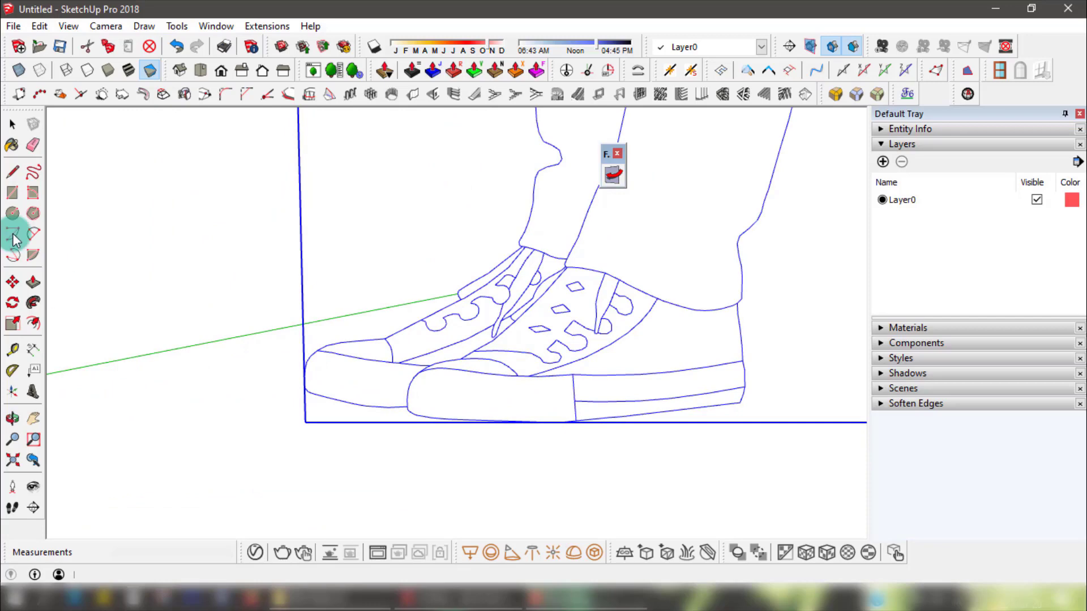
- Pan across the figure to check its torso and legs show front faces
left_click(12, 123)
middle_click_drag(574, 254, 431, 322, "shift")
scroll(476, 357, "down", 8)
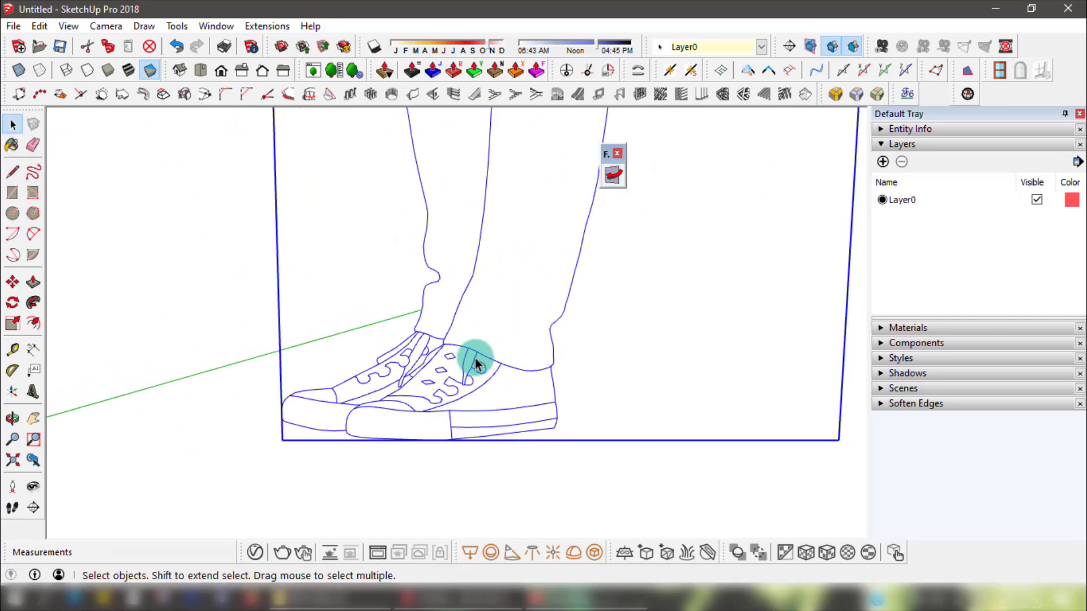
scroll(498, 170, "up", 5)
middle_click_drag(434, 367, 364, 213, "shift")
scroll(347, 368, "down", 3)
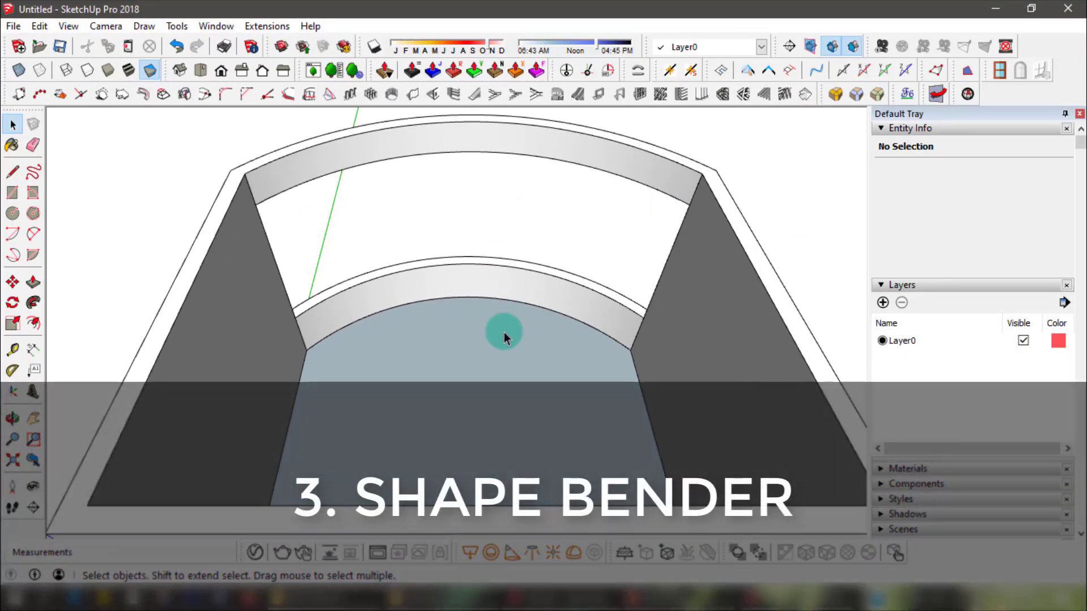
- Paste the copied window and place it on the floor by the curved wall
key("ctrl+v")
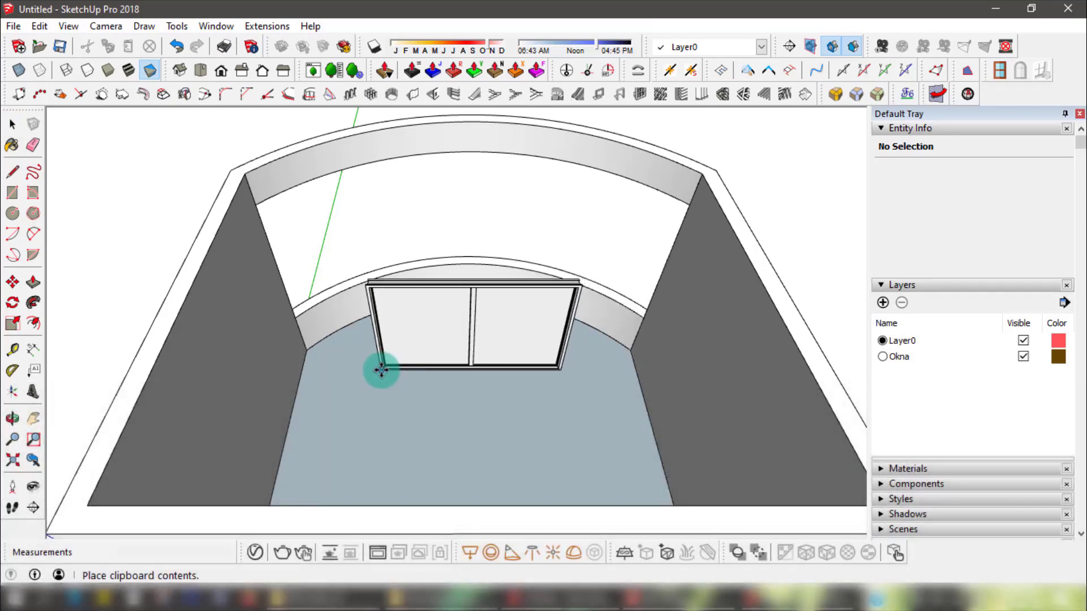
left_click(381, 371)
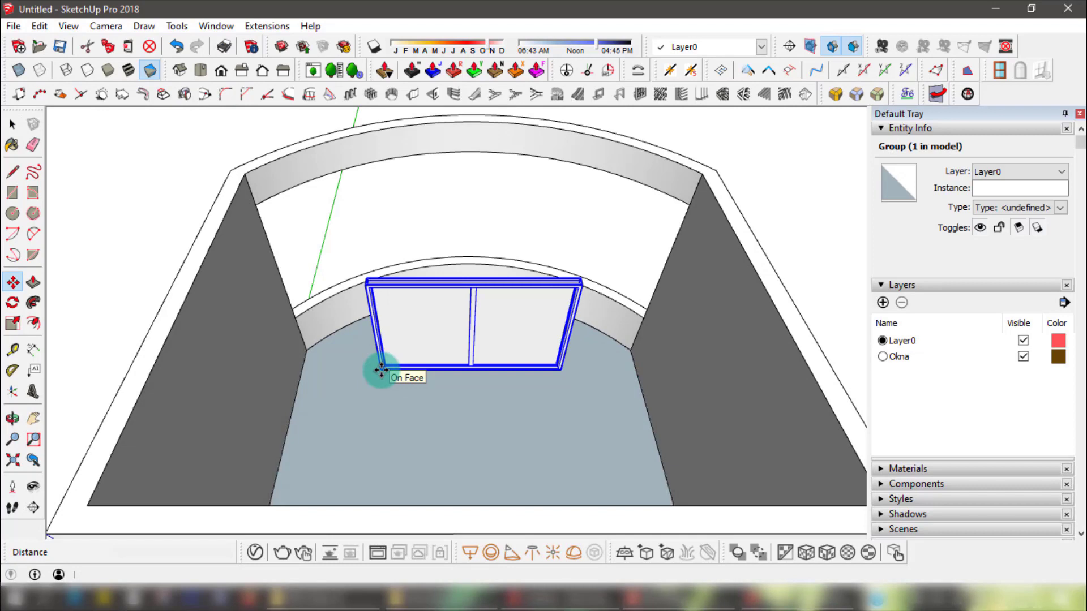
middle_click_drag(419, 286, 381, 302)
scroll(382, 379, "up", 6)
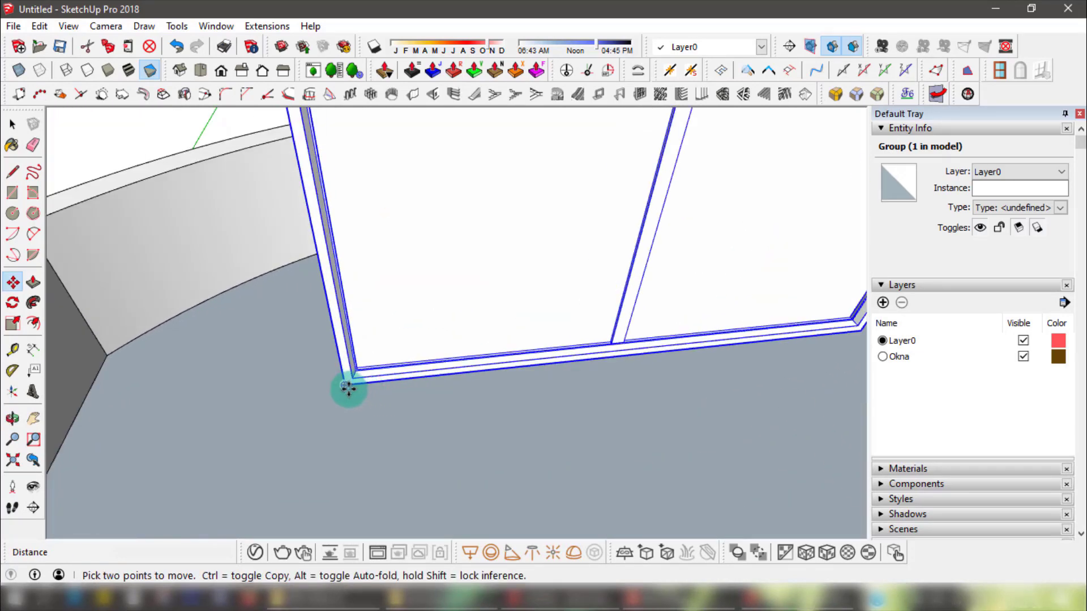
- Scale the window frame taller to 1.15
left_click(348, 388)
middle_click_drag(317, 364, 284, 262)
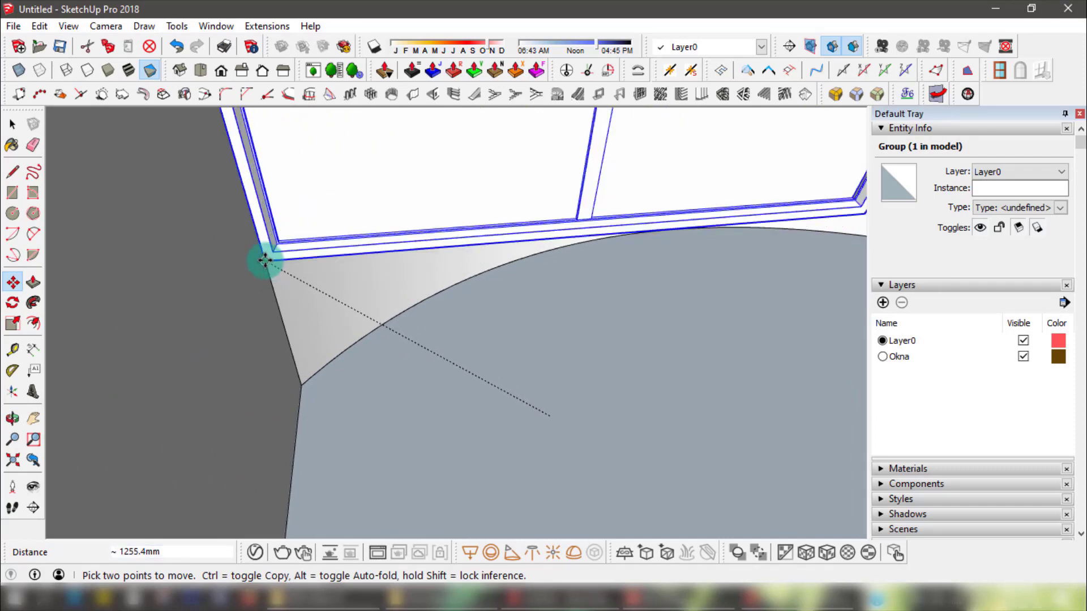
middle_click_drag(825, 199, 554, 314)
left_click(12, 324)
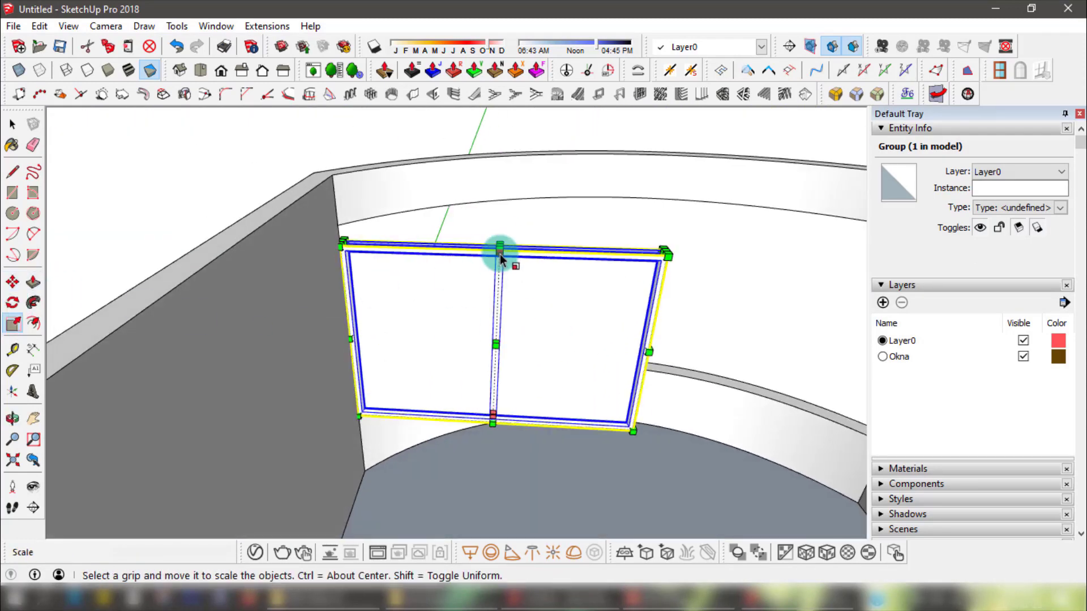
left_click_drag(500, 256, 364, 242)
middle_click_drag(364, 243, 227, 308)
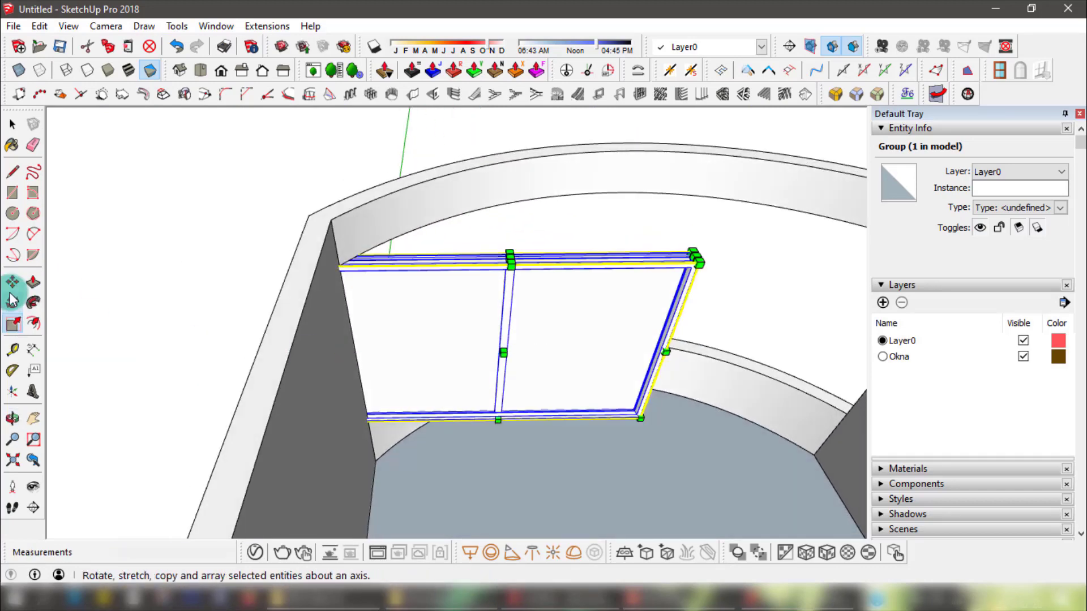
- Move the window frame so it snaps to the wall's corner endpoint
left_click(13, 282)
left_click(461, 444)
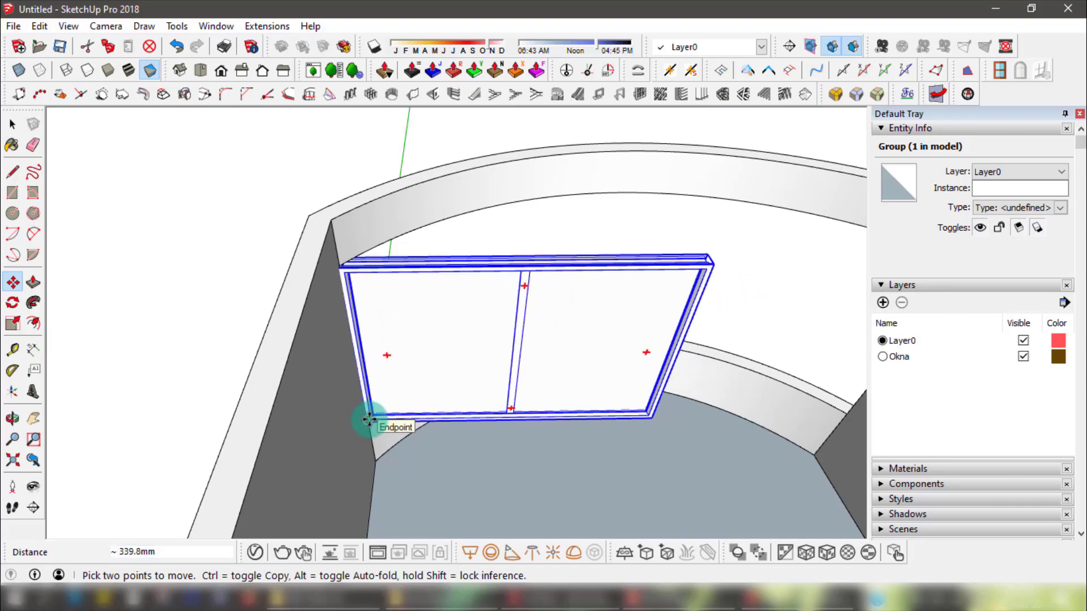
left_click(369, 419)
middle_click_drag(444, 435, 371, 256)
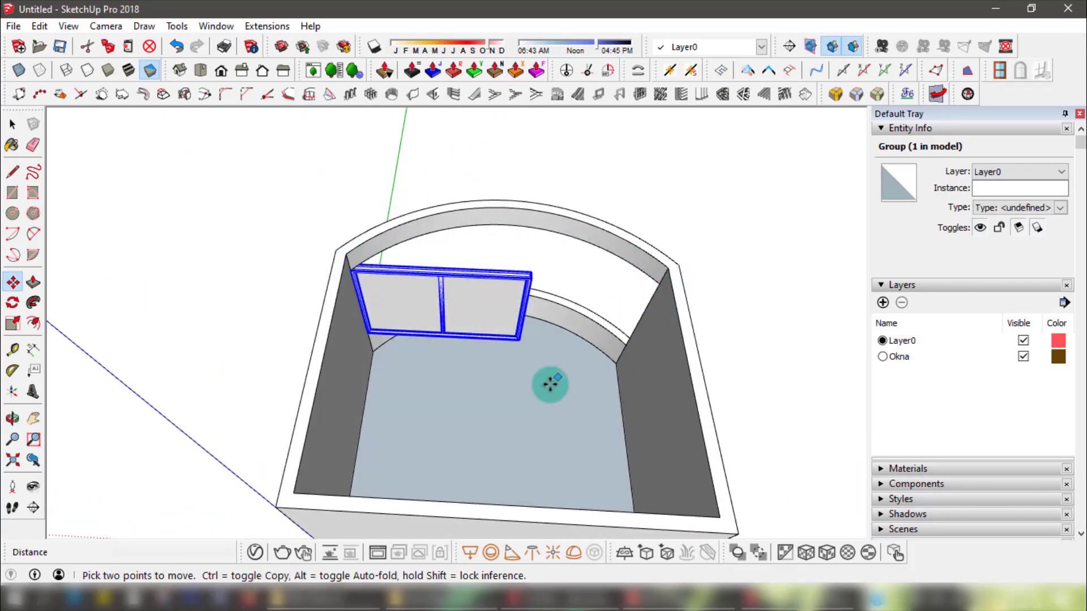
- Move the window frame in front of the inner curved wall
left_click(13, 122)
scroll(452, 306, "up", 3)
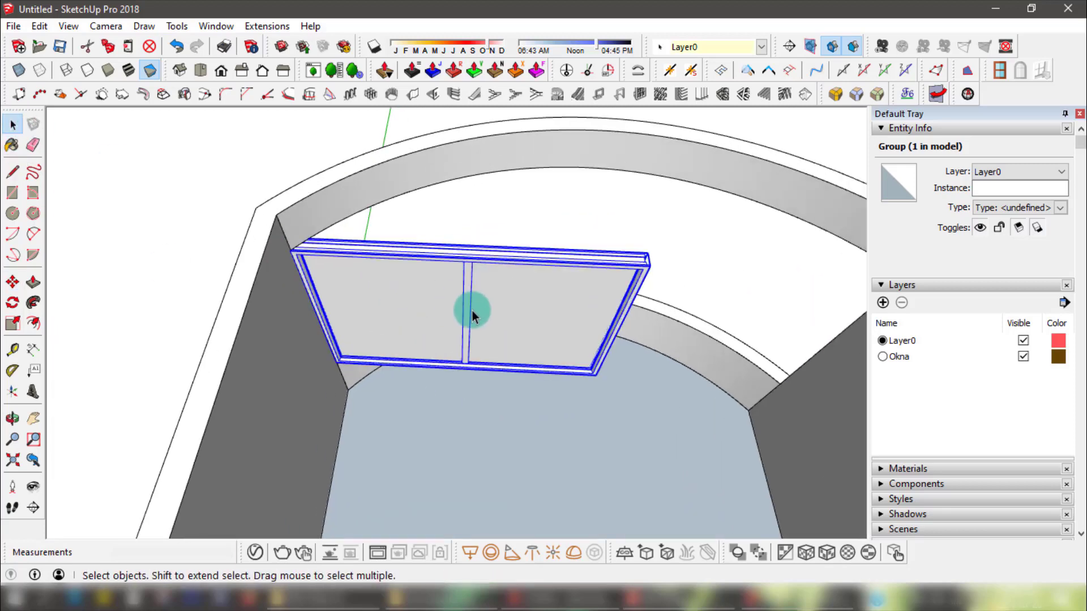
middle_click_drag(468, 311, 481, 292)
middle_click_drag(551, 296, 504, 334)
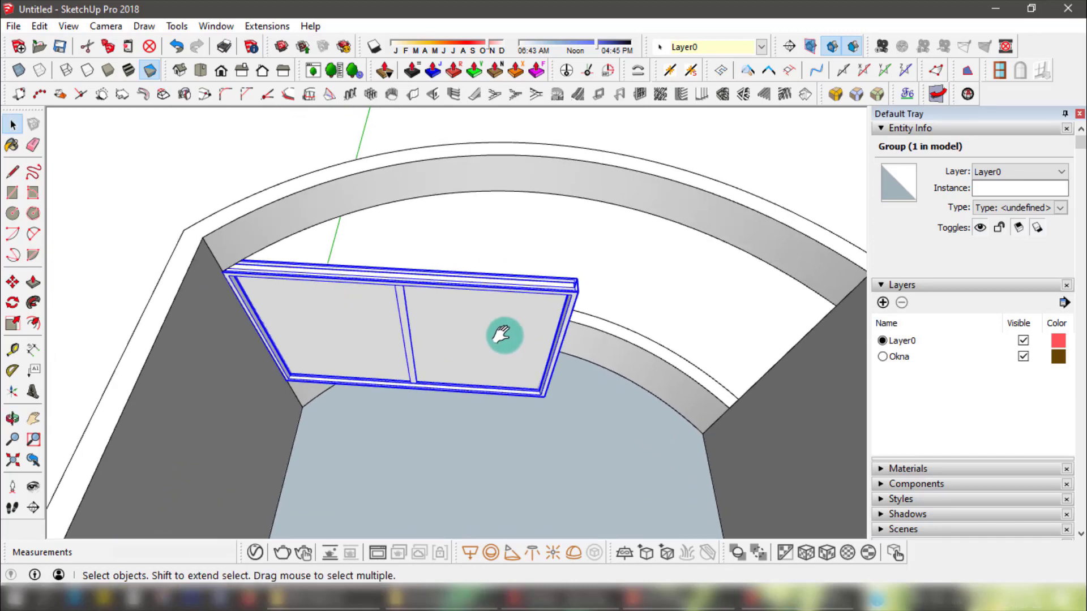
scroll(505, 339, "down", 3)
left_click(12, 281)
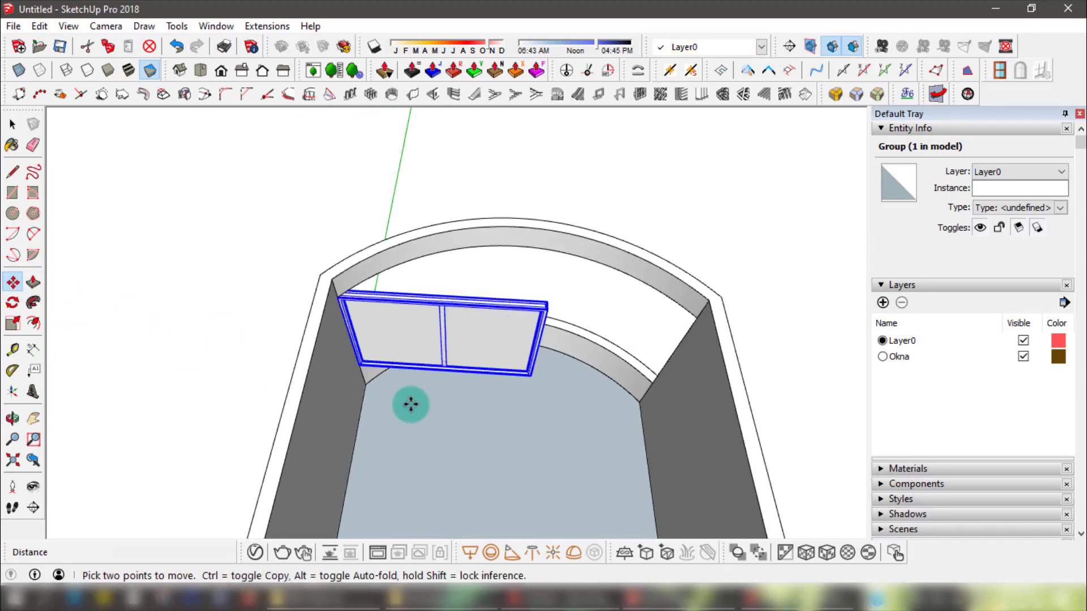
left_click(411, 404)
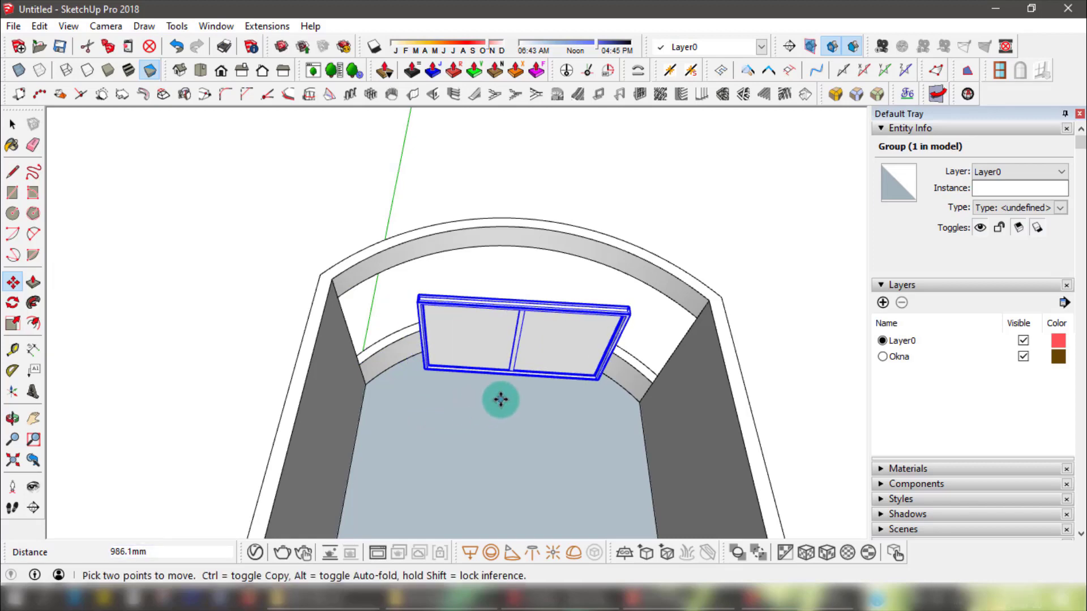
left_click(505, 474)
middle_click_drag(506, 474, 434, 404)
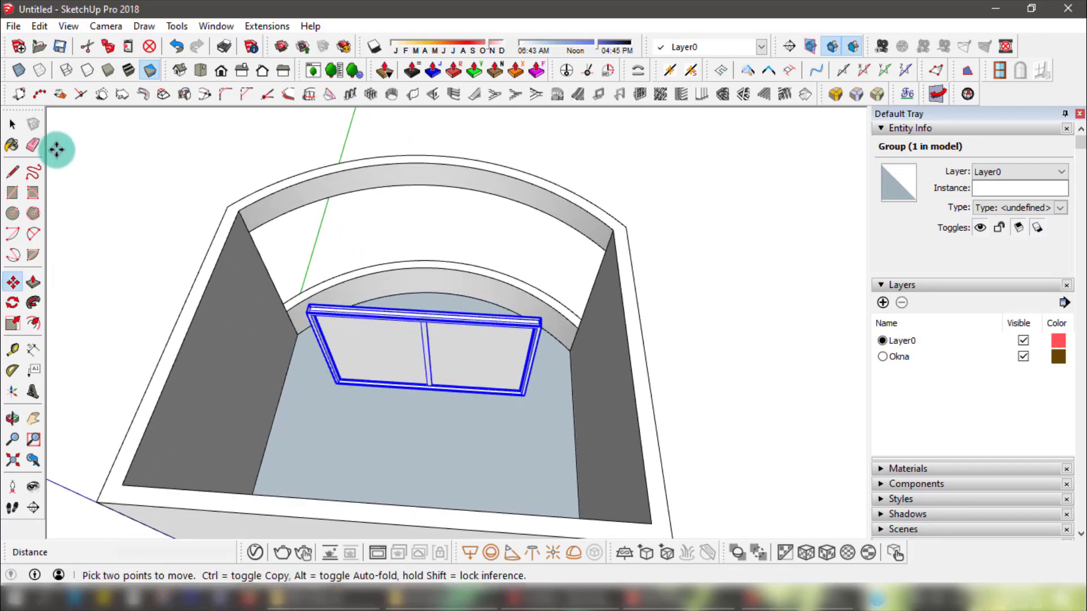
middle_click_drag(404, 342, 422, 402)
scroll(446, 354, "up", 3)
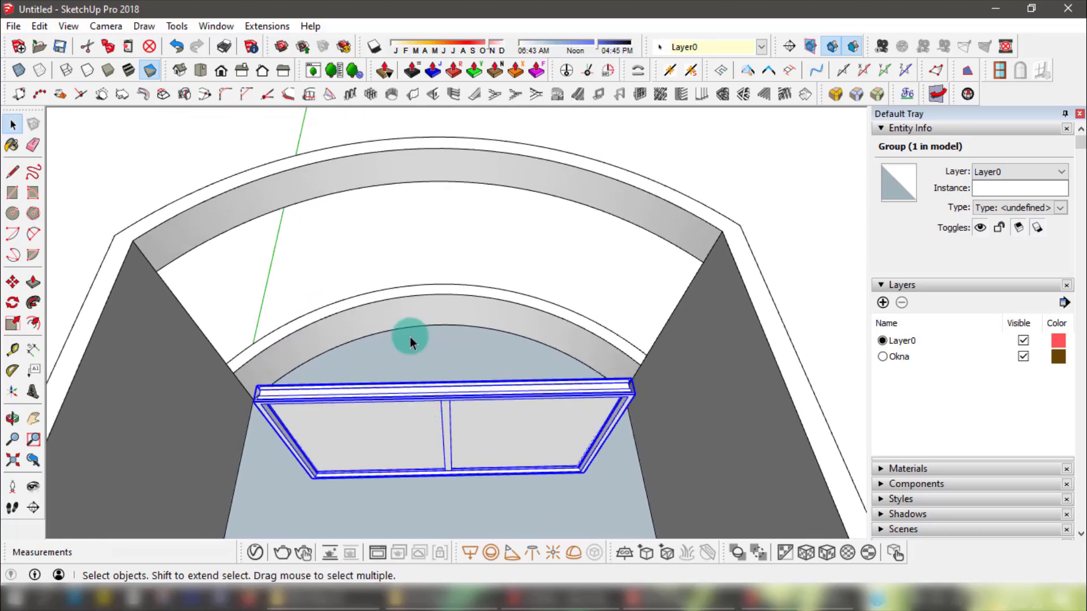
- Copy the outer wall's top arc and place the copy away from the model
left_click(424, 145)
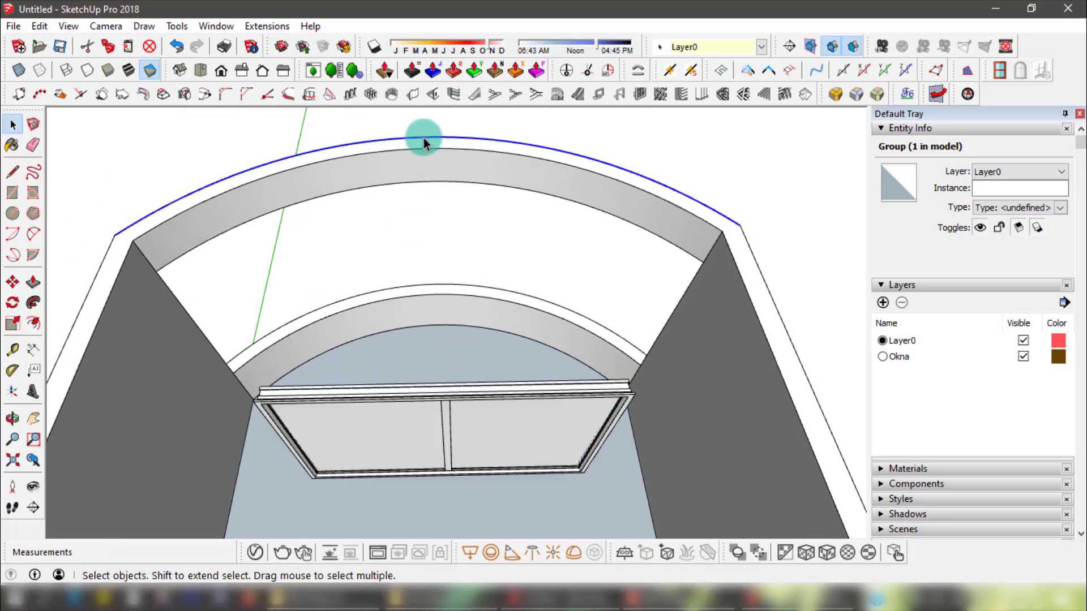
left_click(13, 281)
left_click(111, 235)
key("ctrl")
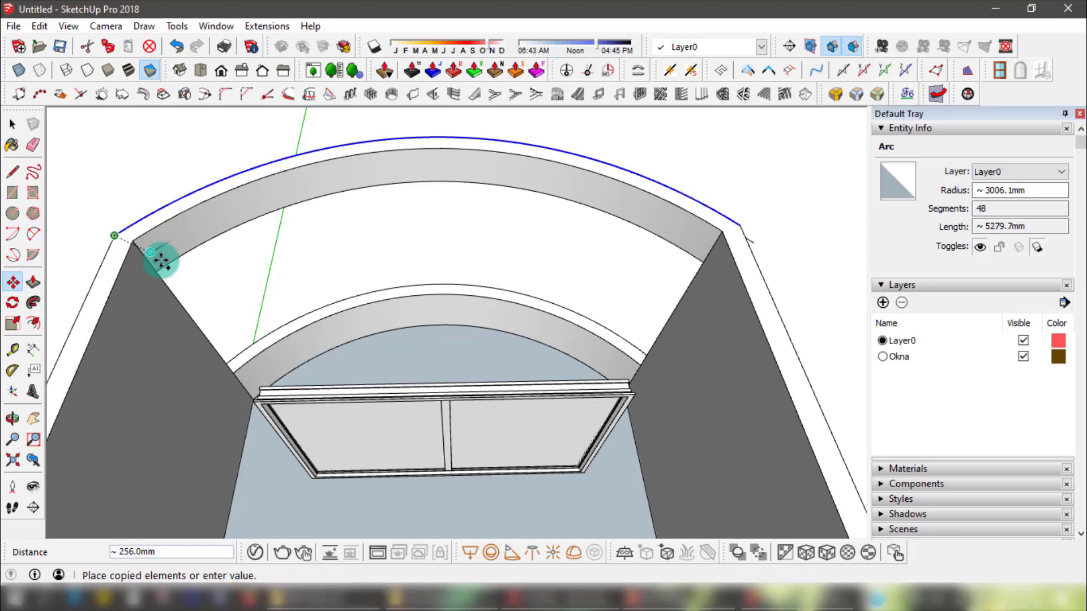
middle_click_drag(436, 284, 376, 286)
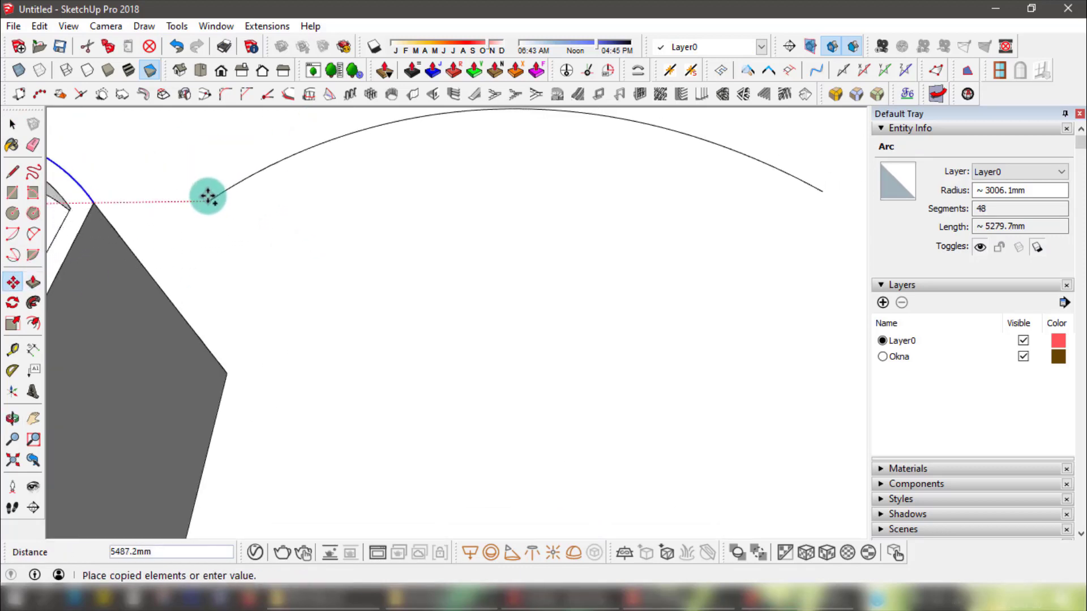
left_click(209, 194)
scroll(364, 279, "down", 5)
middle_click_drag(363, 279, 566, 258, "shift")
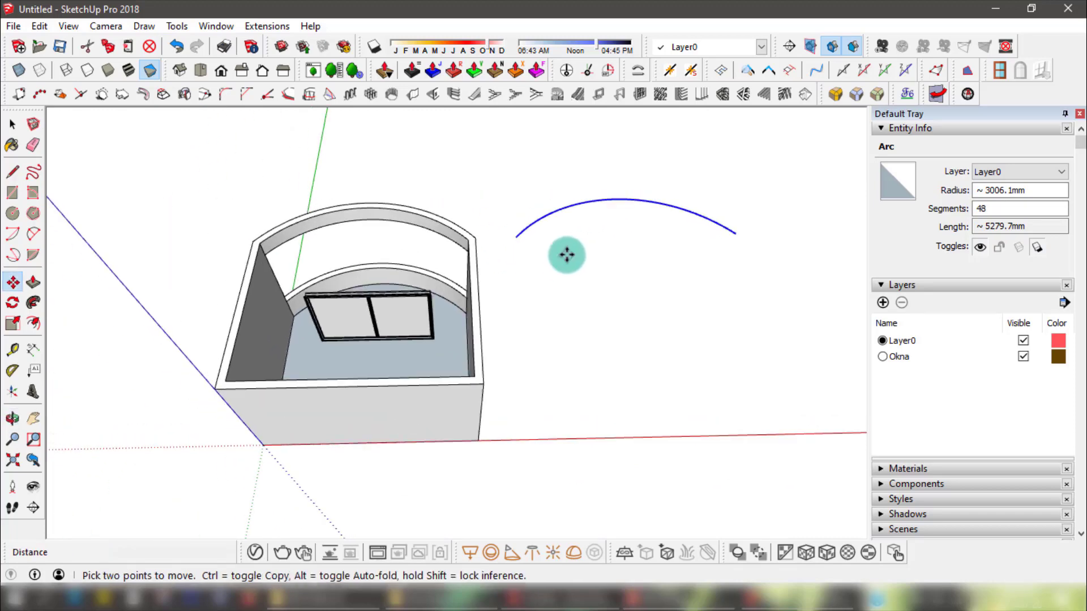
- Start a line at the window frame's top corner, then cancel it
left_click(12, 172)
scroll(216, 276, "up", 3)
scroll(335, 354, "up", 3)
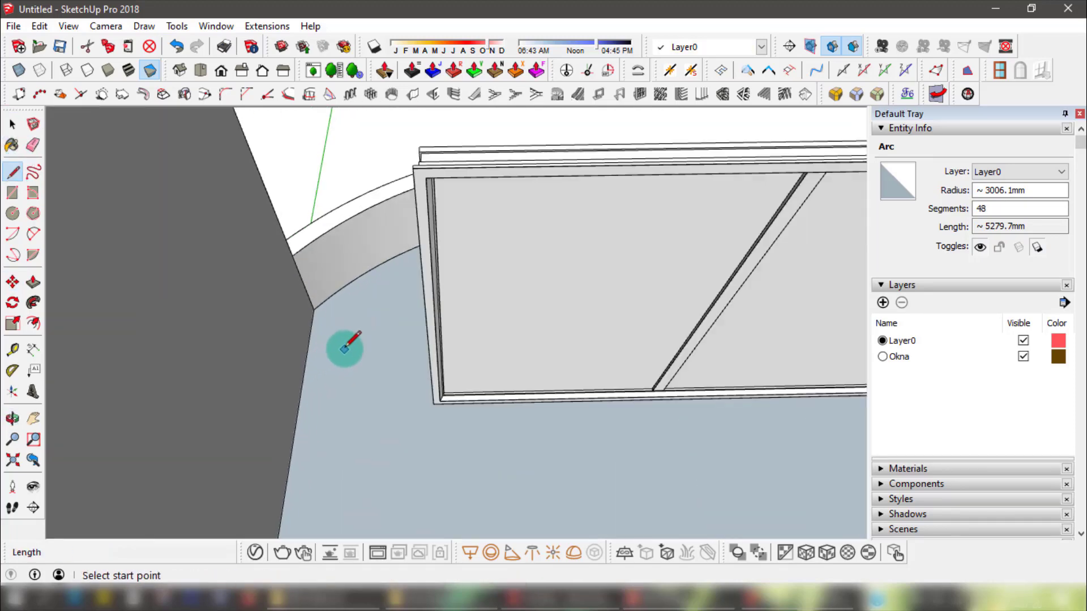
middle_click_drag(345, 347, 358, 323)
scroll(359, 323, "up", 2)
middle_click_drag(362, 249, 236, 322)
scroll(232, 331, "up", 3)
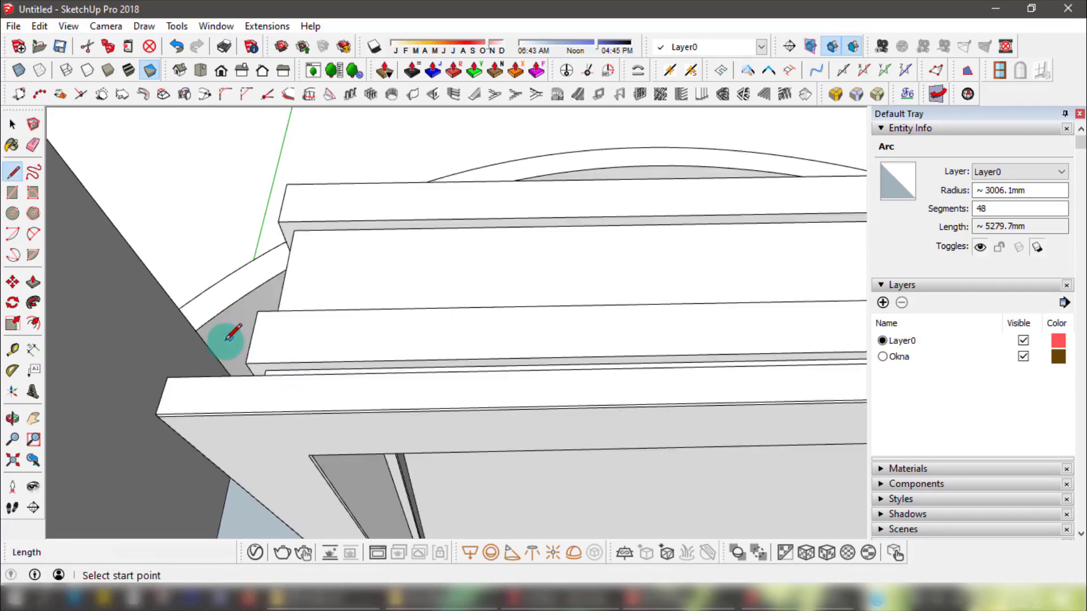
left_click(161, 395)
scroll(218, 390, "down", 3)
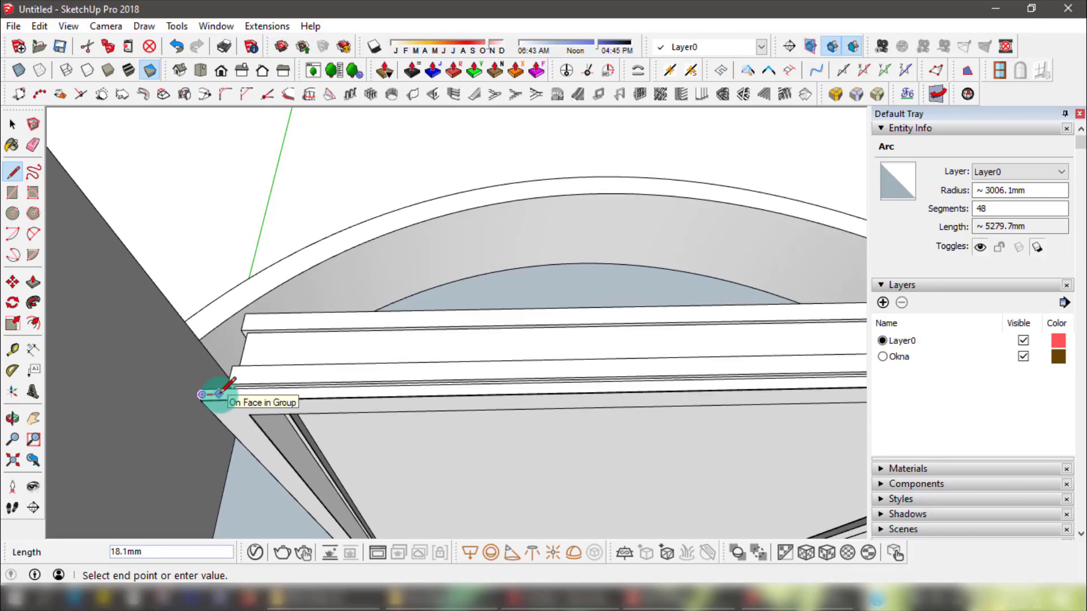
scroll(215, 389, "up", 2)
middle_click_drag(752, 364, 204, 347)
middle_click_drag(711, 347, 262, 347)
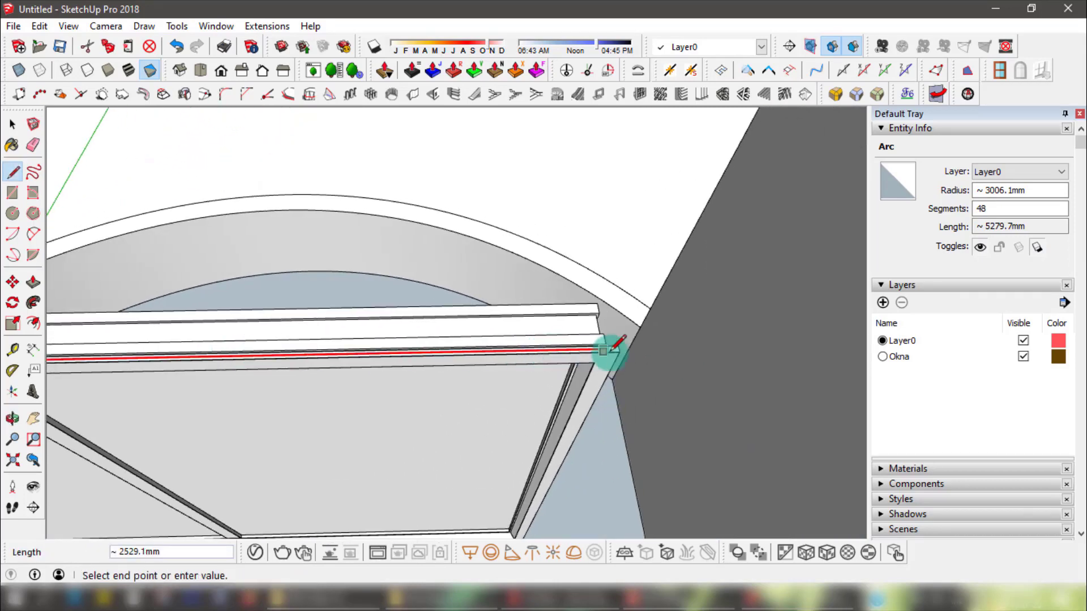
scroll(614, 348, "up", 2)
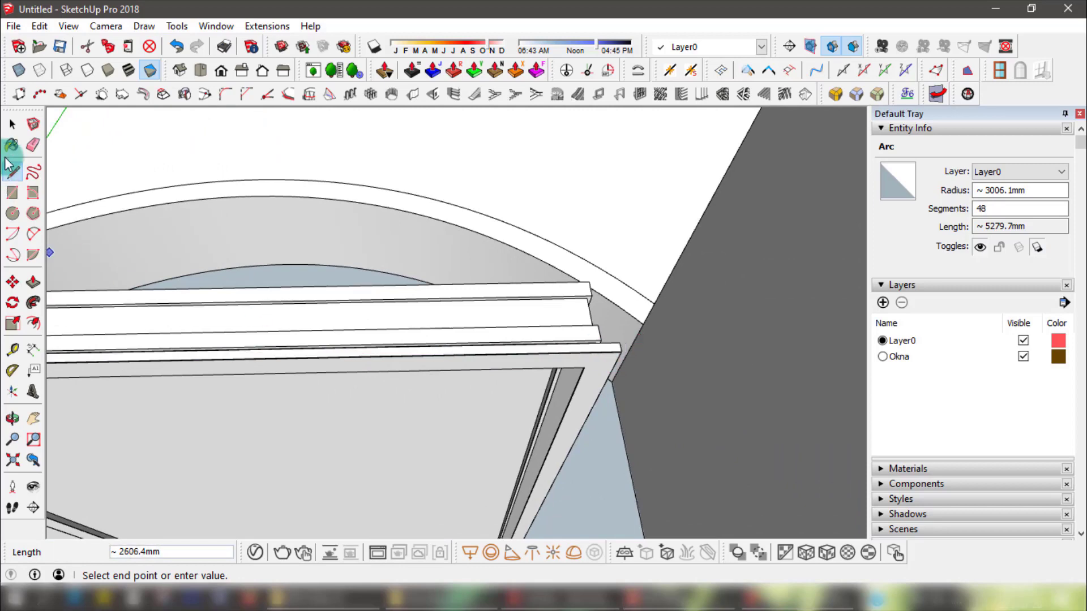
left_click(12, 124)
- Draw a line of about 2562 mm along the frame's top edge, then select the frame
middle_click_drag(340, 255, 731, 309)
scroll(732, 311, "down", 5)
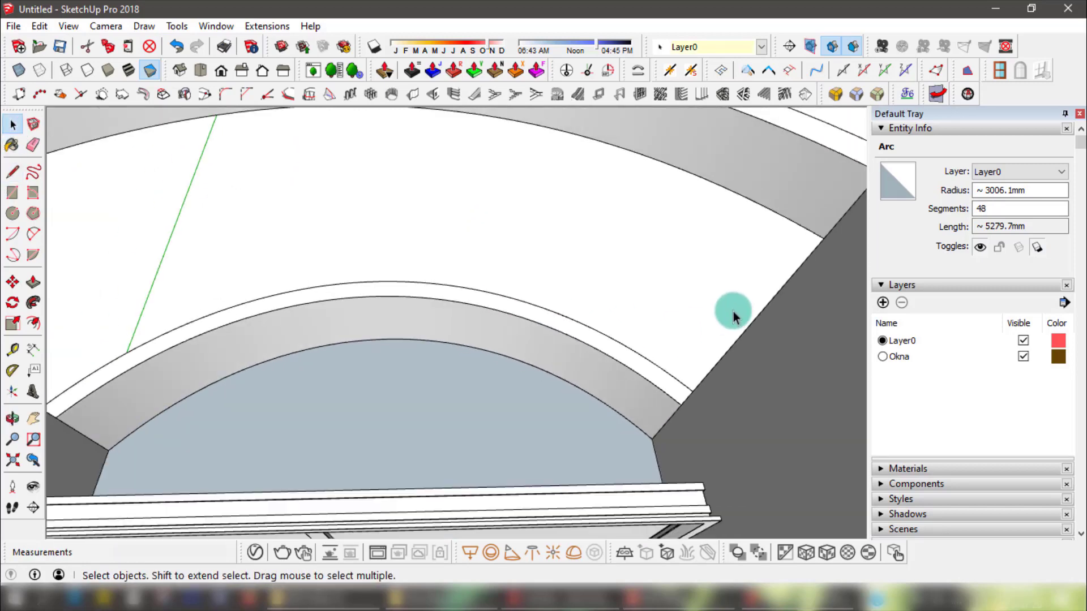
scroll(469, 406, "up", 5)
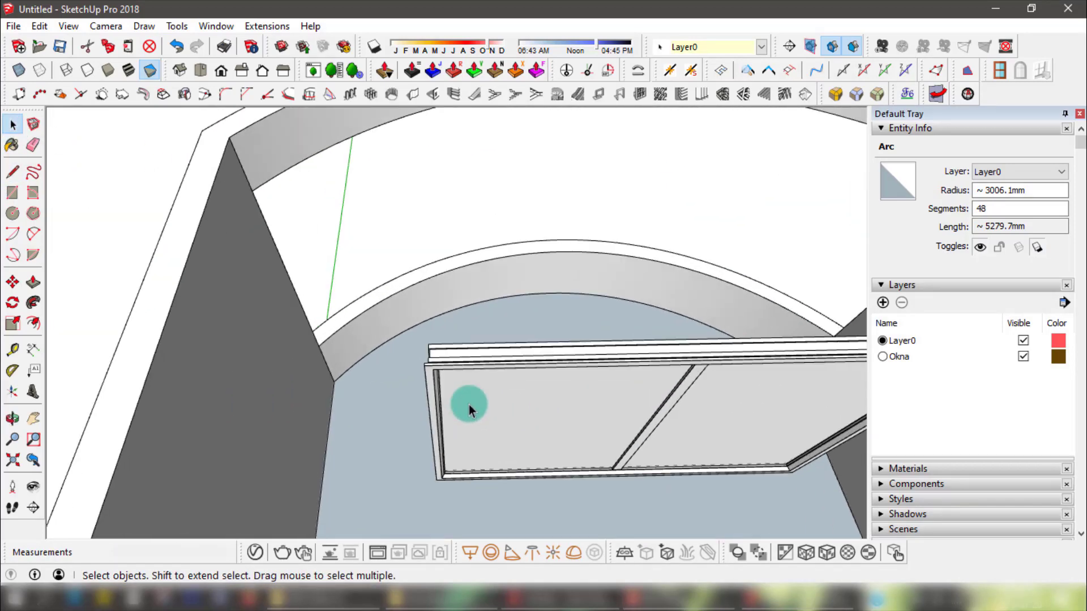
scroll(257, 380, "up", 4)
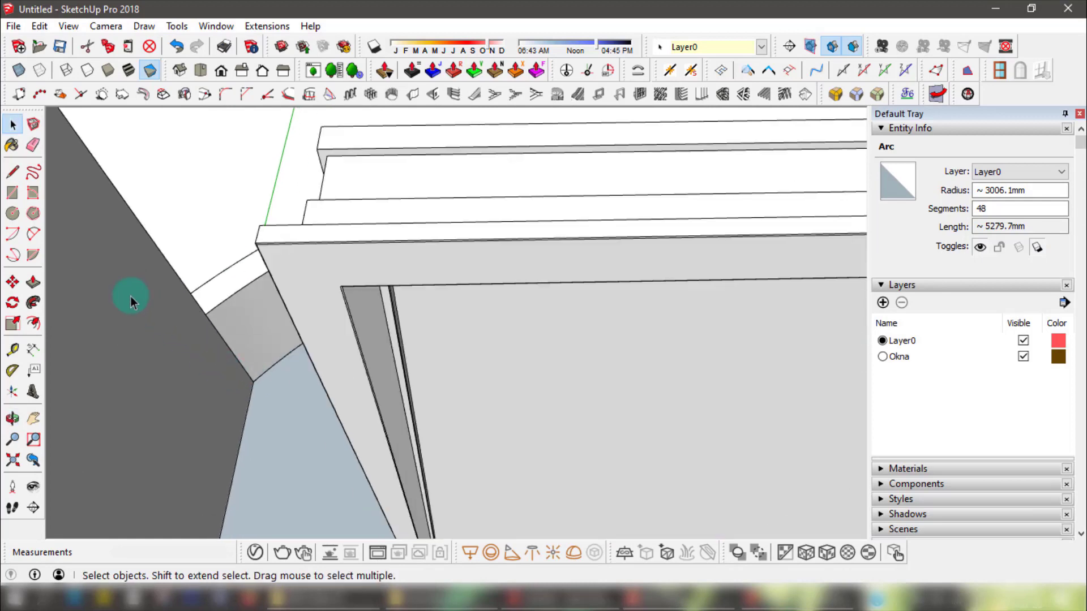
left_click(13, 172)
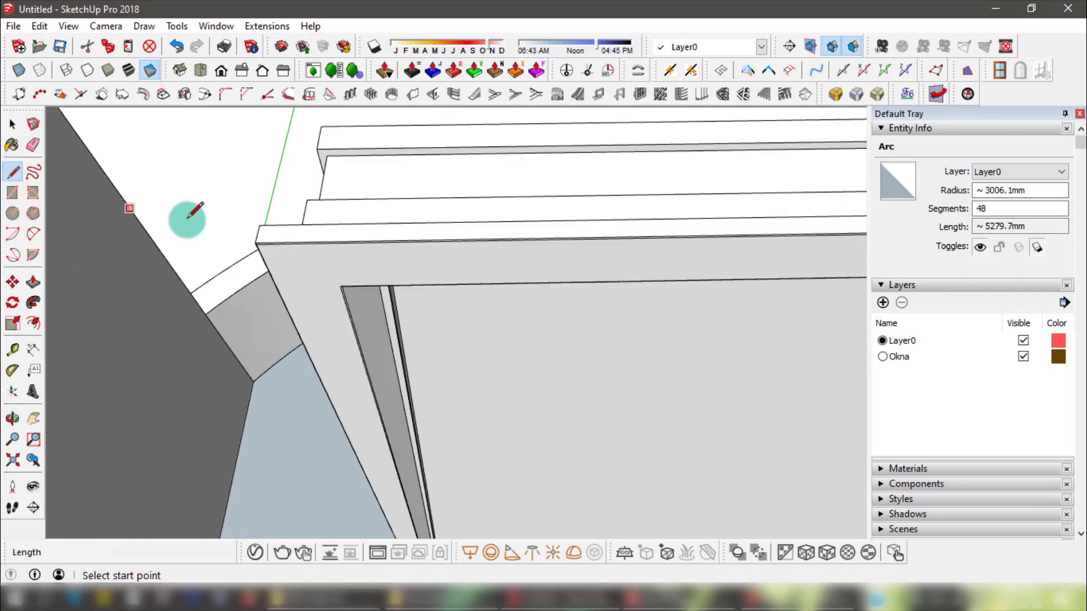
left_click(259, 230)
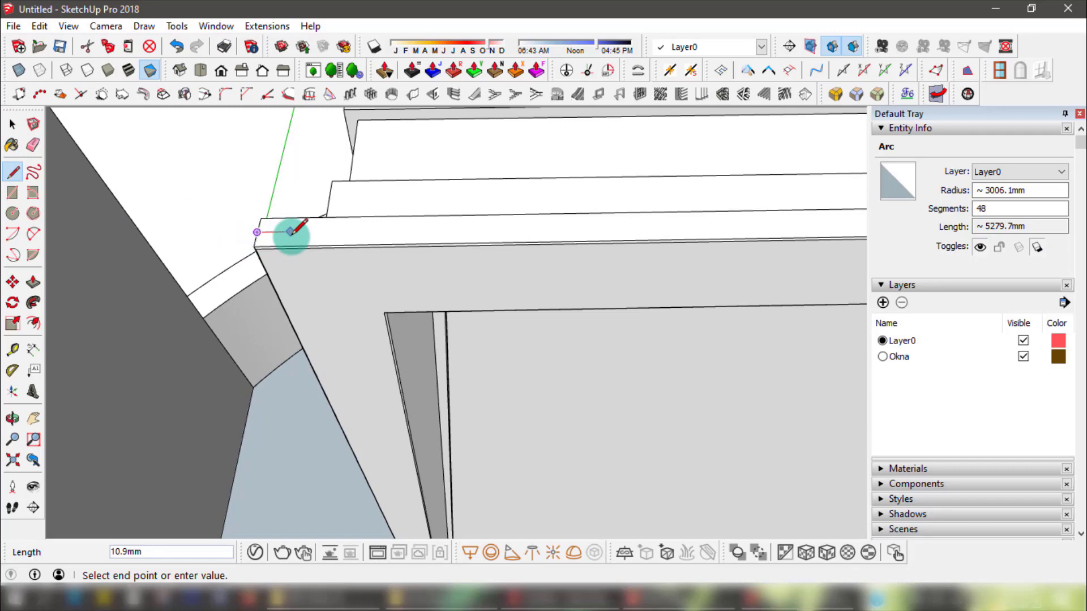
middle_click_drag(299, 233, 337, 241)
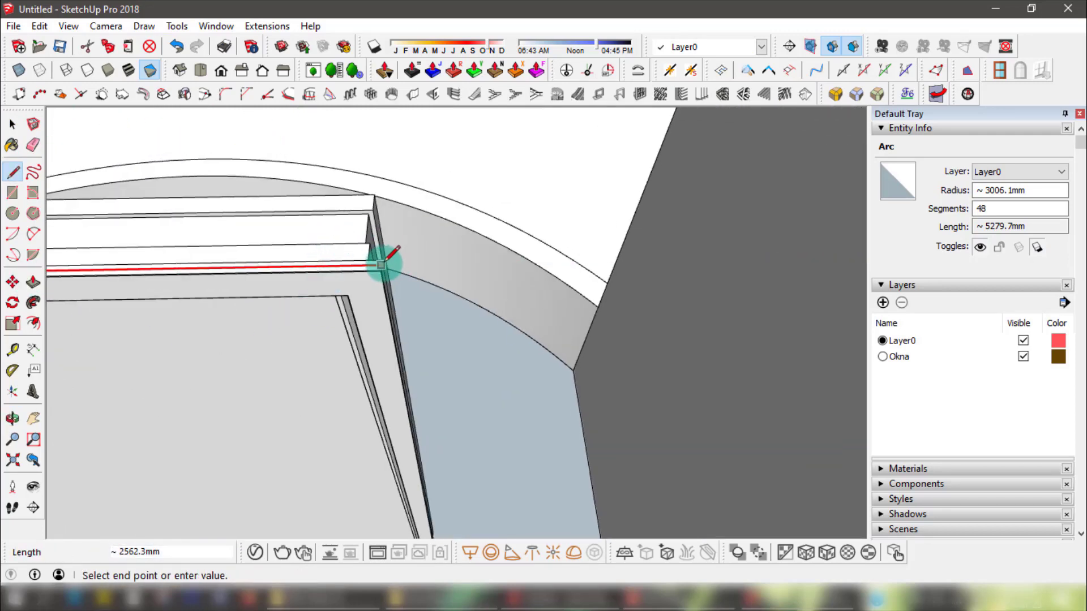
left_click(382, 264)
left_click(12, 123)
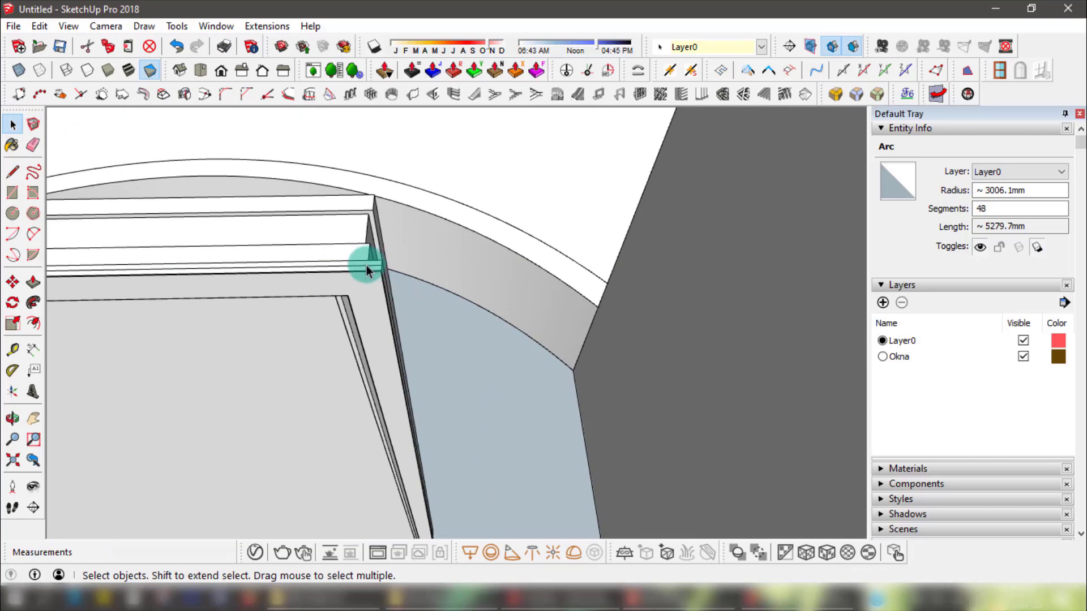
left_click(315, 389)
middle_click_drag(316, 388, 598, 335)
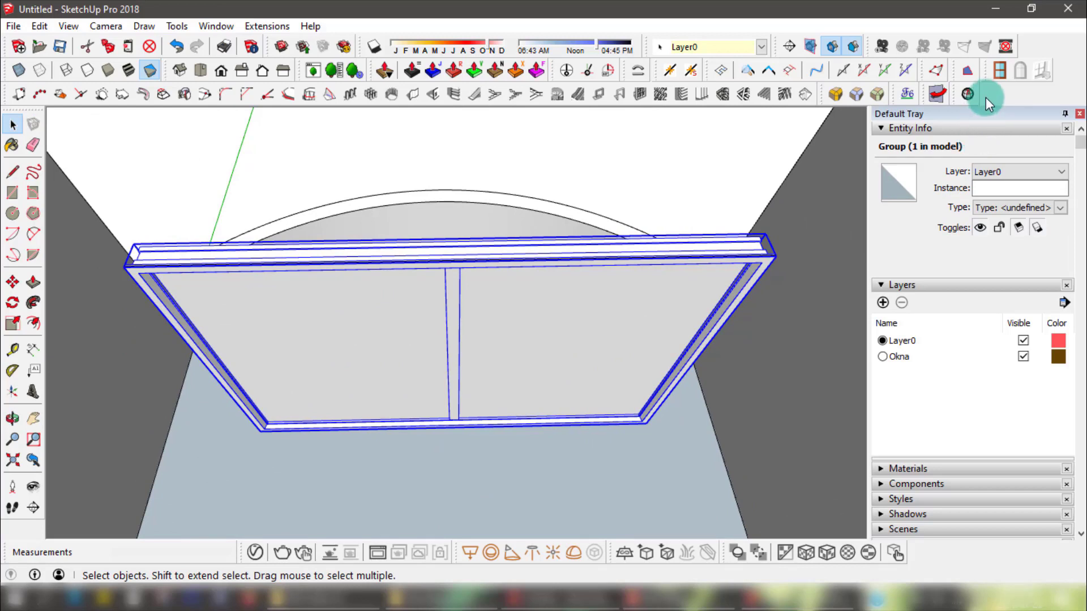
- Run Shape Bender on the window frame, using its top edge as the straight line and the copied arc as the curve
left_click_drag(627, 70, 638, 225)
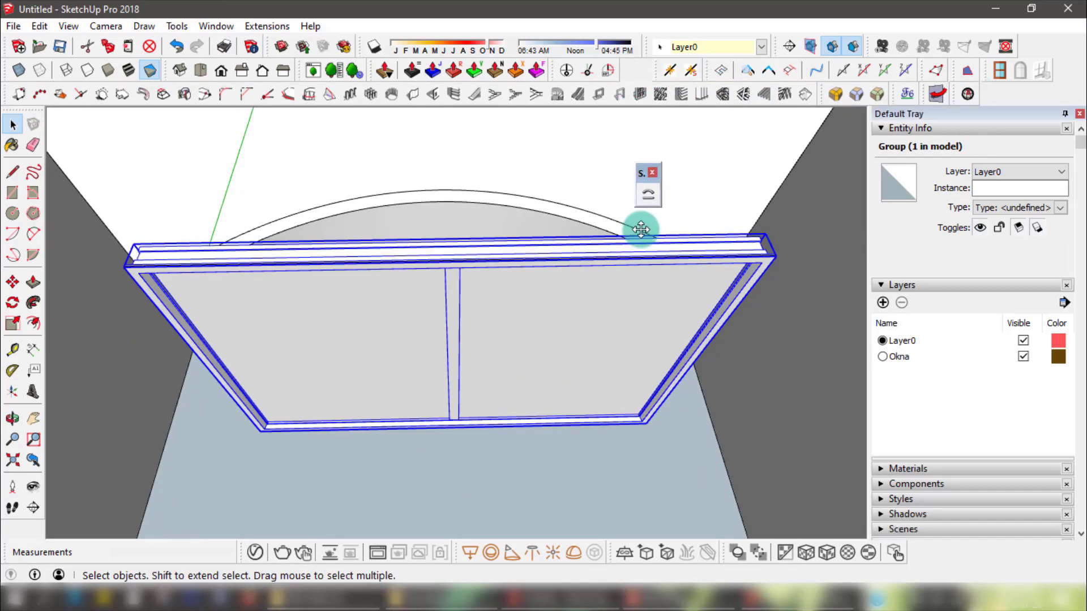
left_click_drag(635, 179, 608, 159)
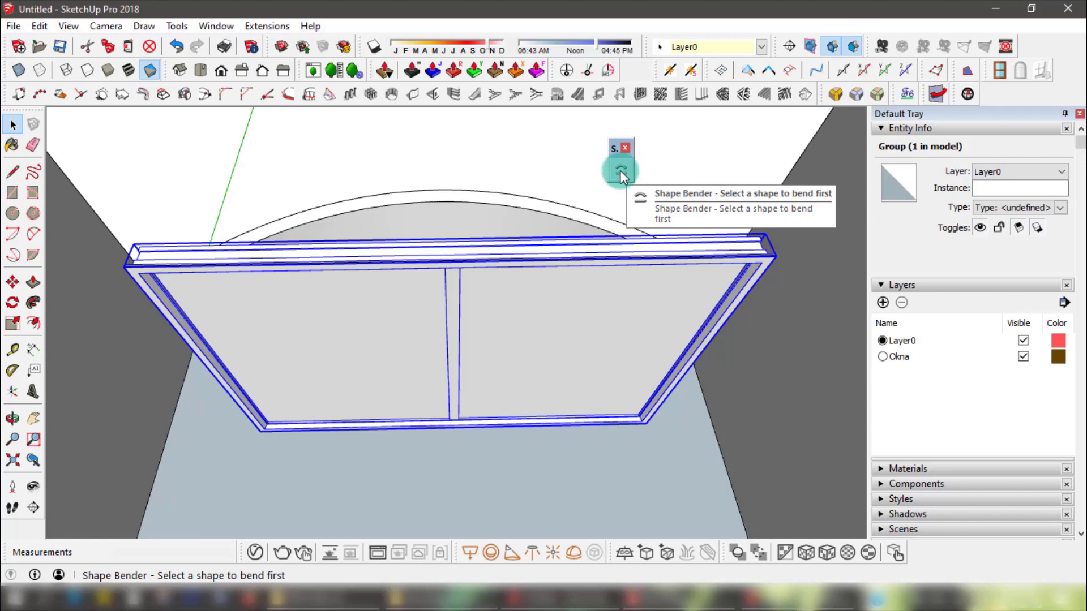
left_click(620, 171)
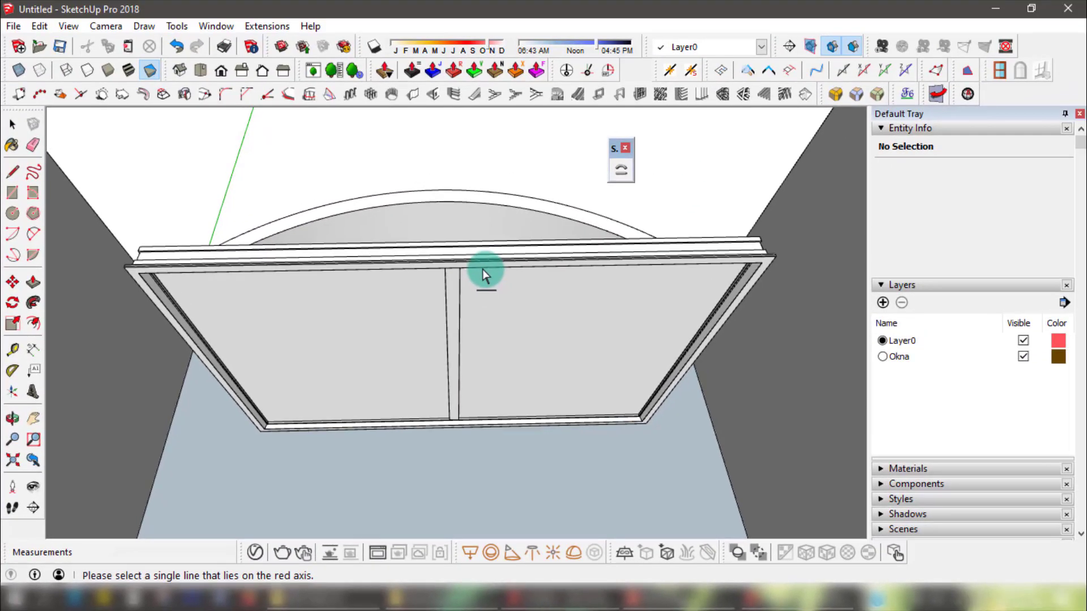
left_click(488, 260)
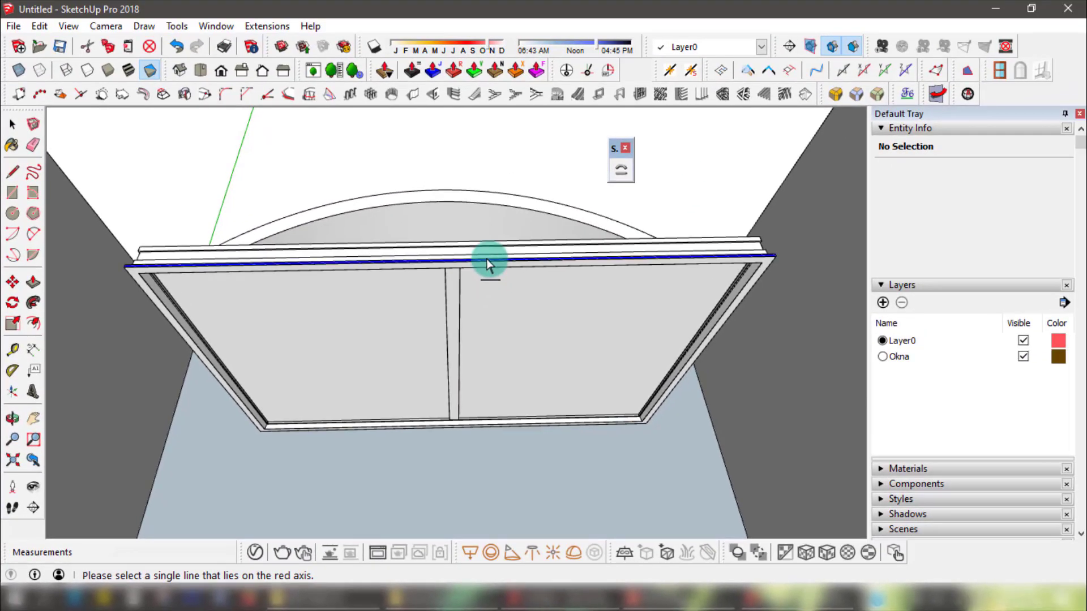
left_click(488, 261)
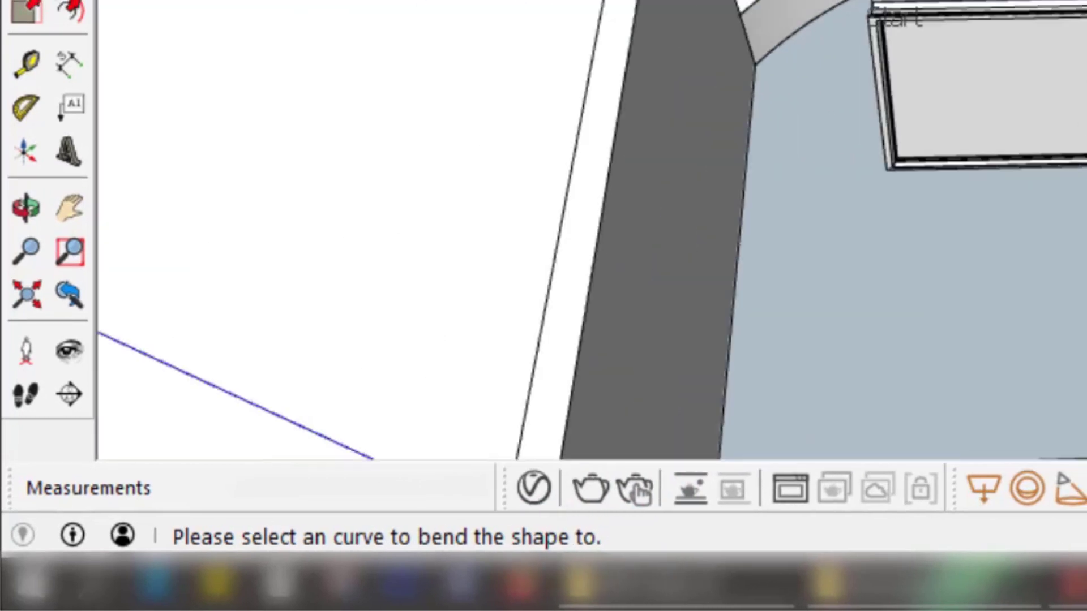
mouse_move(596, 540)
middle_mouse_down()
mouse_move(636, 249)
mouse_move(686, 218)
middle_mouse_up()
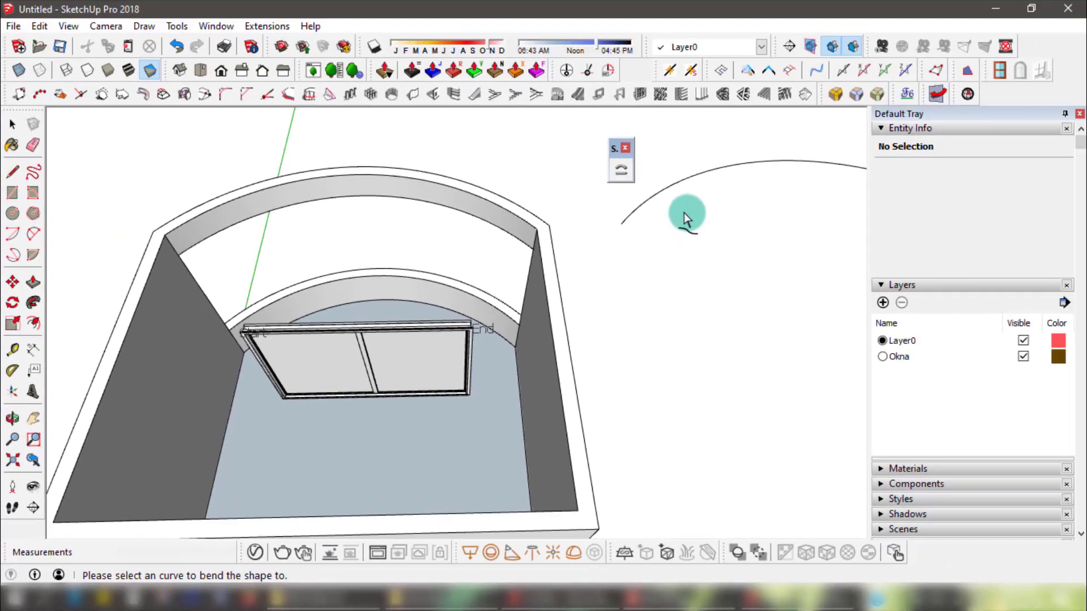
left_click(686, 183)
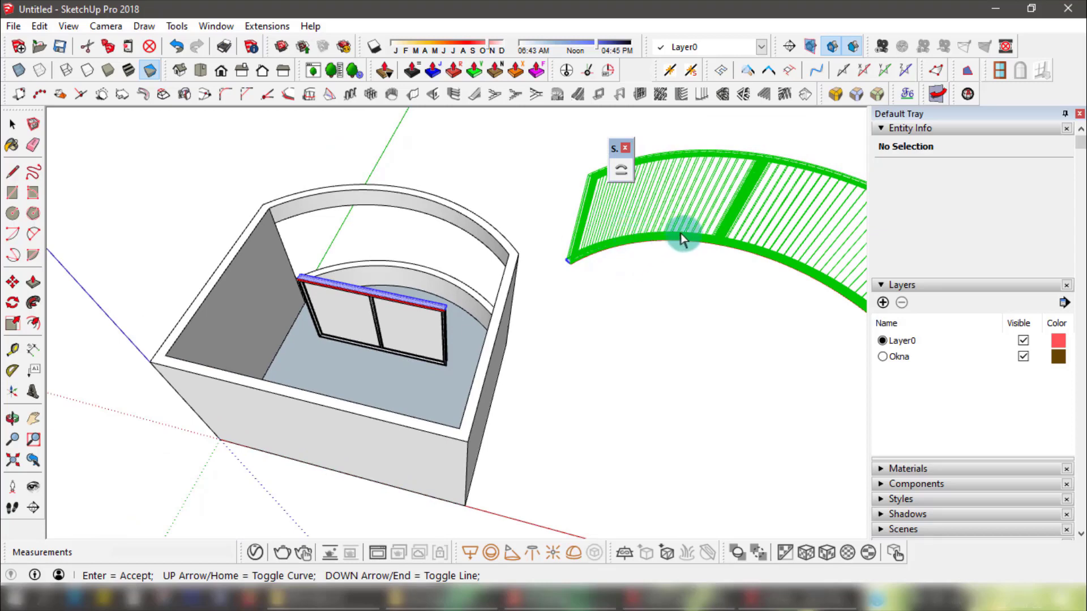
- Orbit and zoom around the box and arc to inspect the green bend preview and its Start/End marks
middle_click_drag(718, 232, 635, 223)
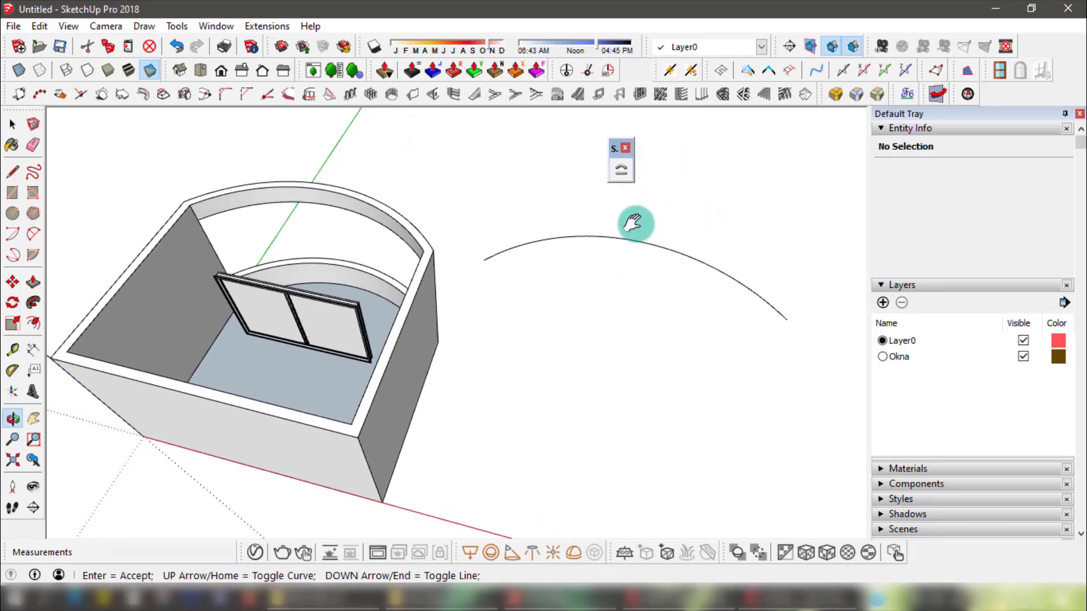
scroll(617, 279, "up", 1)
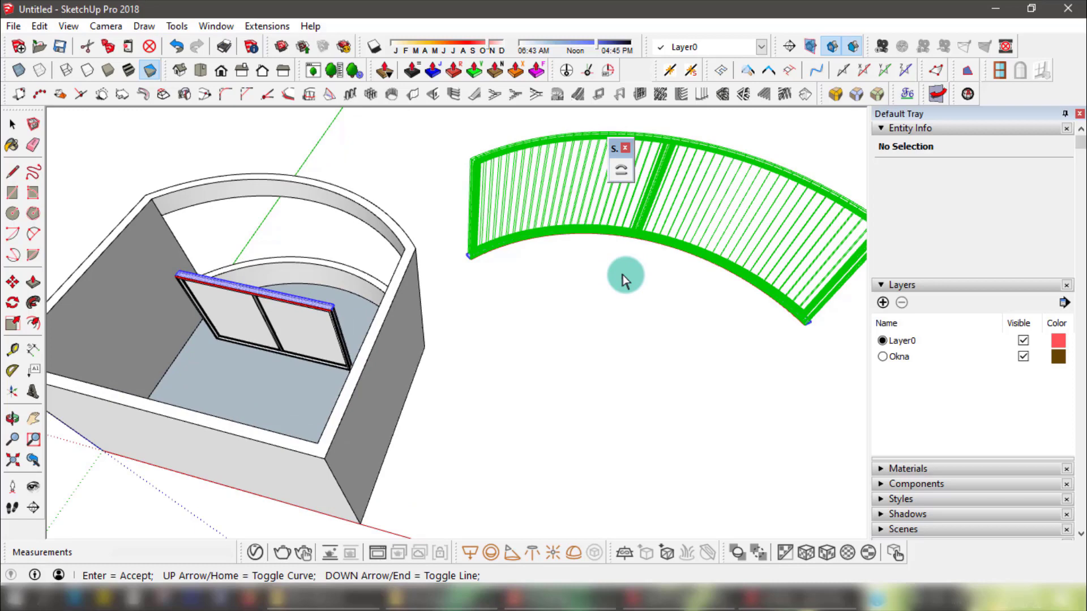
scroll(625, 279, "up", 1)
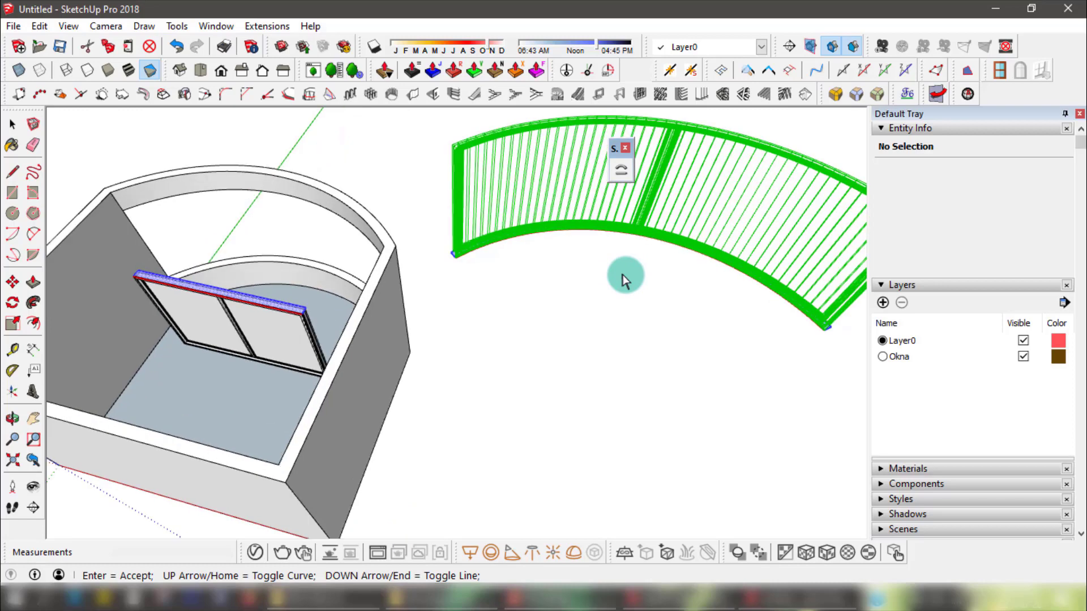
middle_click_drag(508, 253, 808, 257)
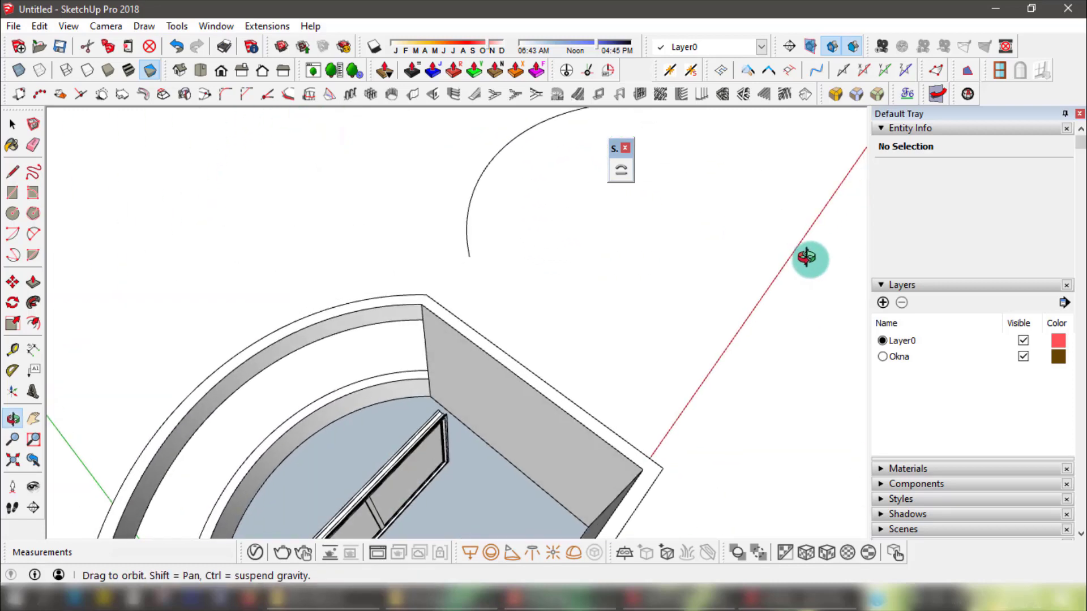
middle_click_drag(554, 195, 504, 327)
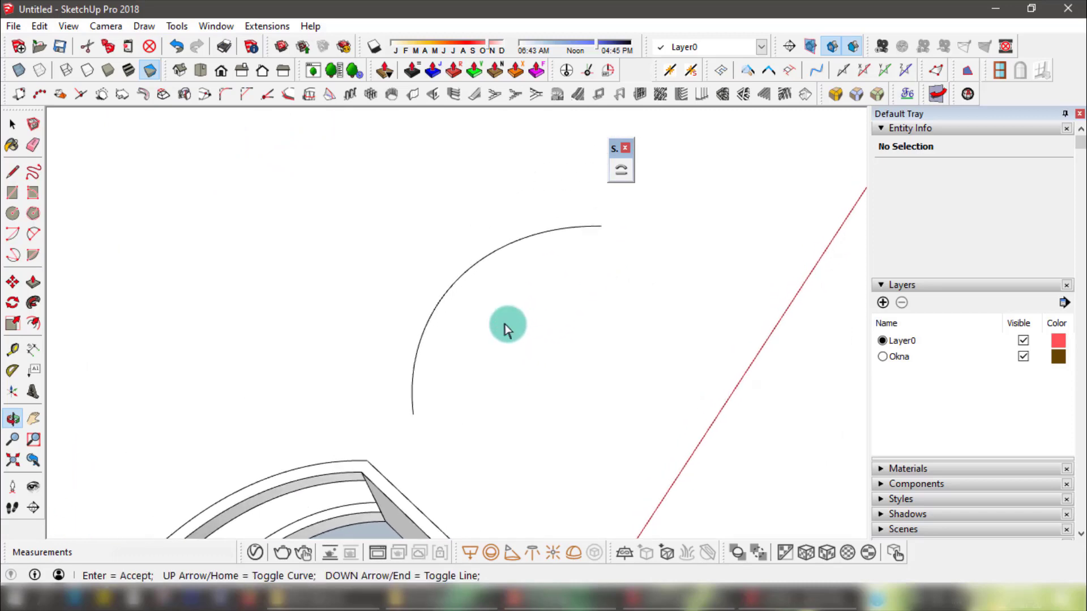
middle_click_drag(596, 321, 413, 310)
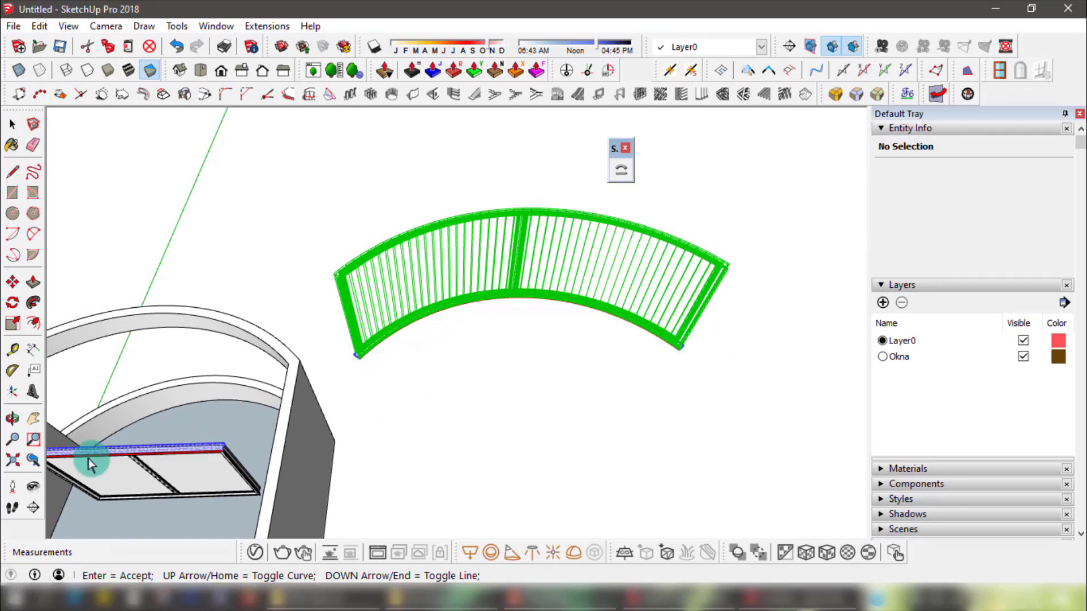
mouse_move(149, 478)
middle_mouse_down()
mouse_move(151, 466)
mouse_move(219, 447)
middle_mouse_up()
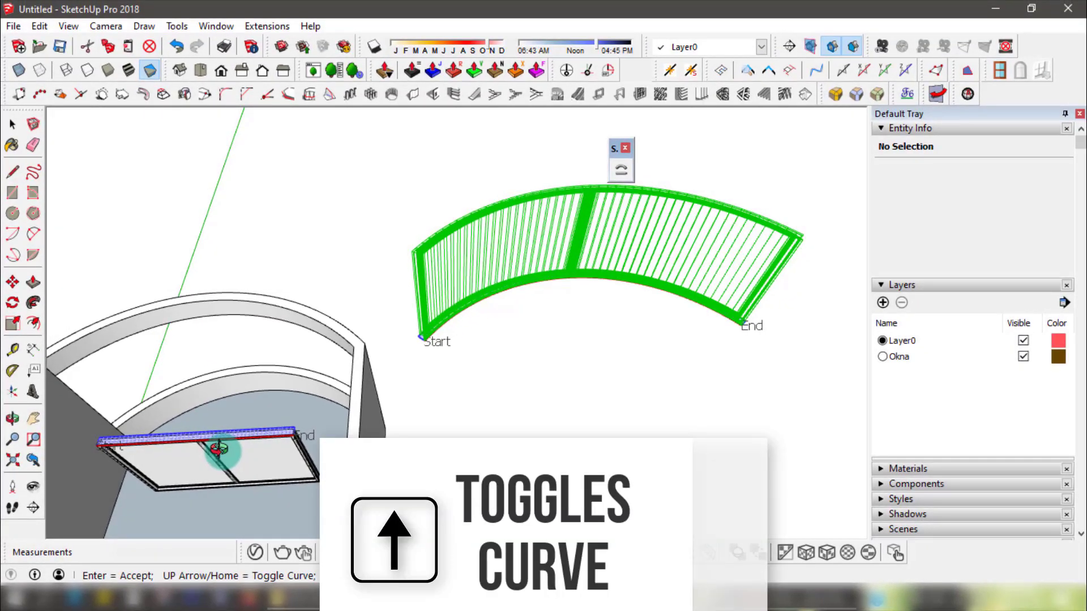
- Toggle the bend direction and straight-line preview, then restore the arc bend and accept it
key("Up")
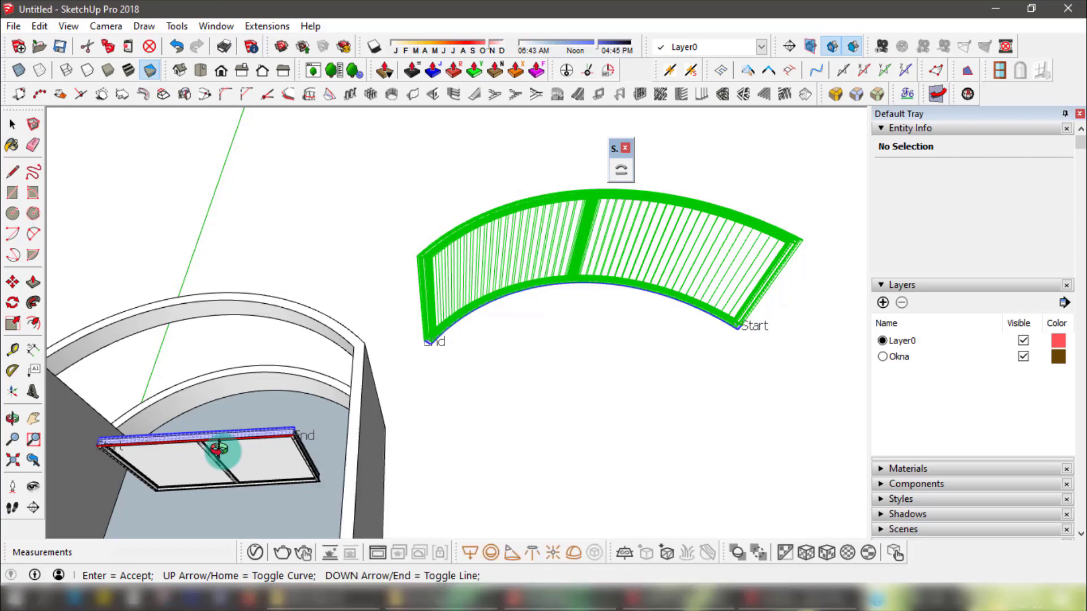
key("Up")
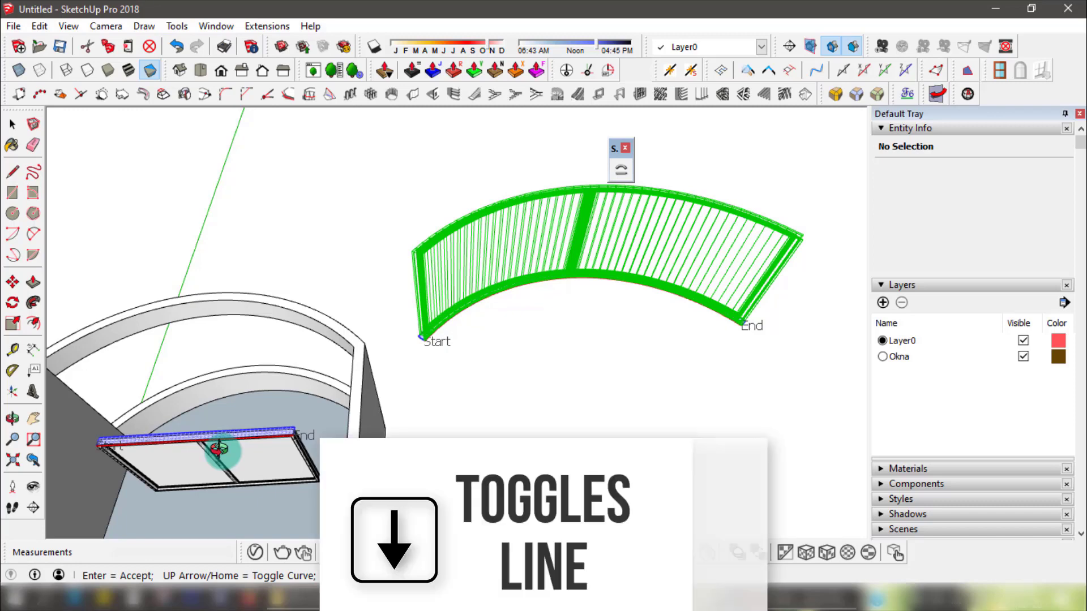
key("Down")
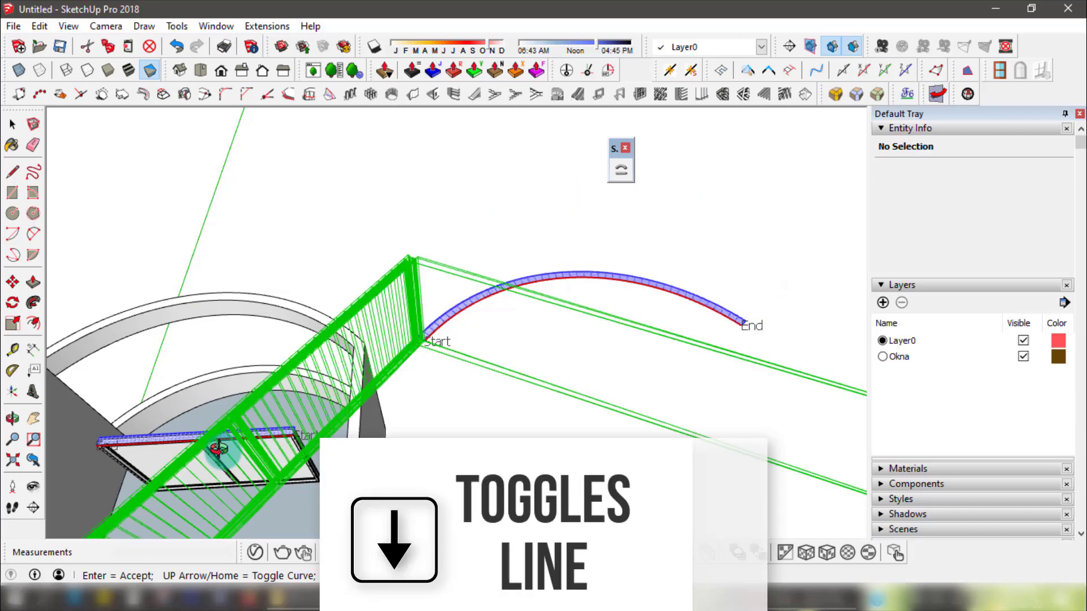
key("Up")
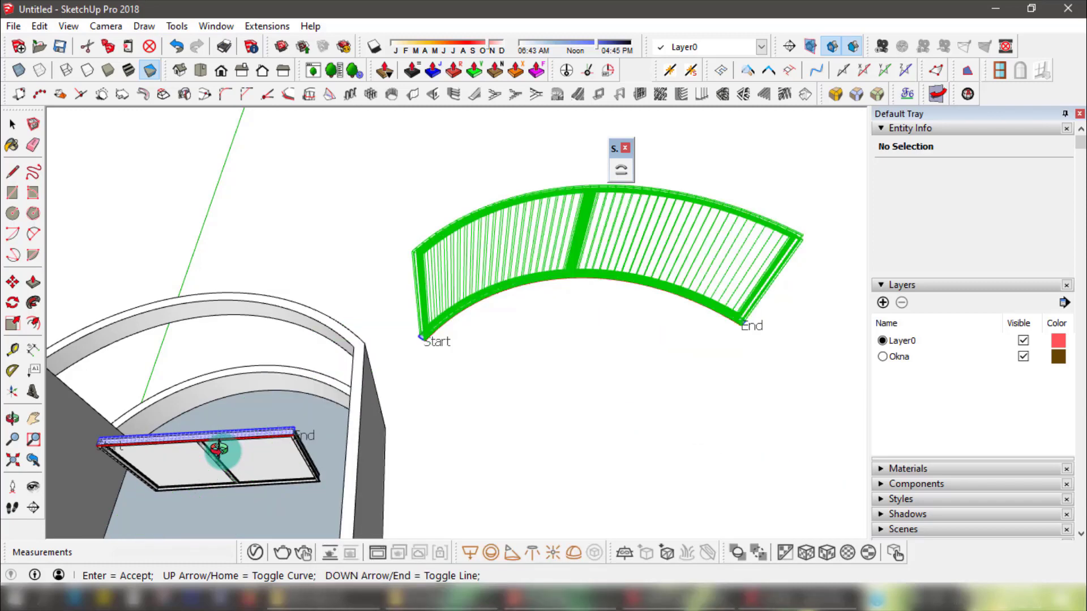
key("Return")
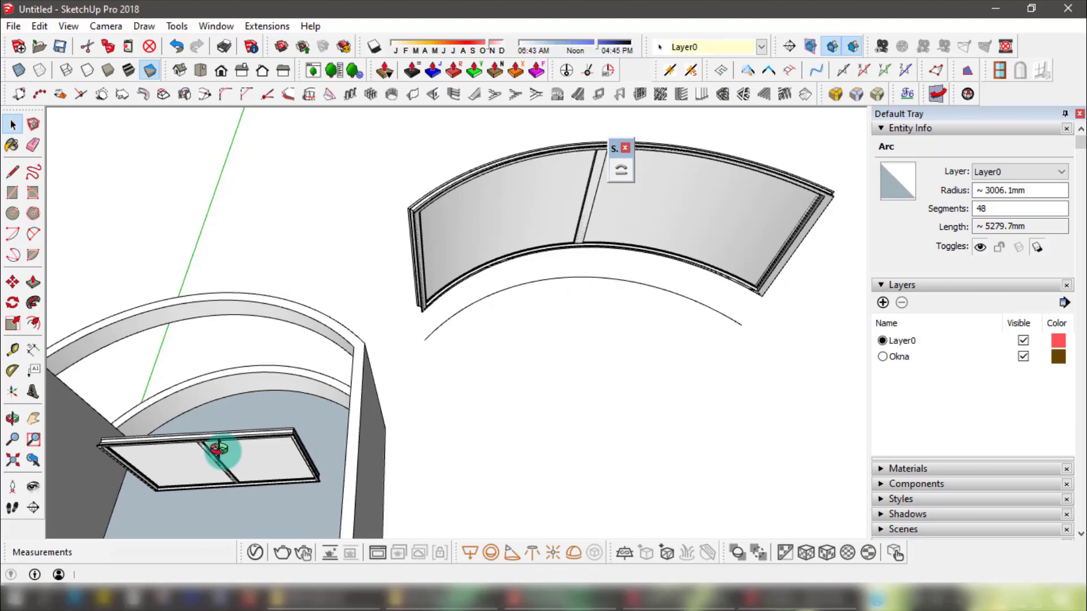
- Select the original flat window component and delete it
middle_click_drag(561, 333, 544, 276)
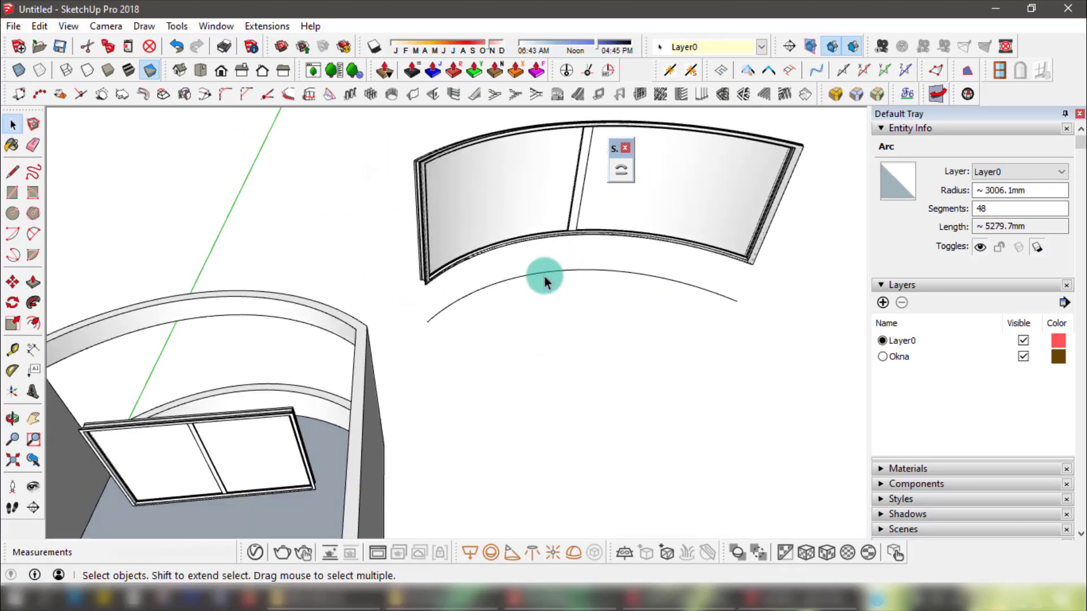
left_click(527, 276)
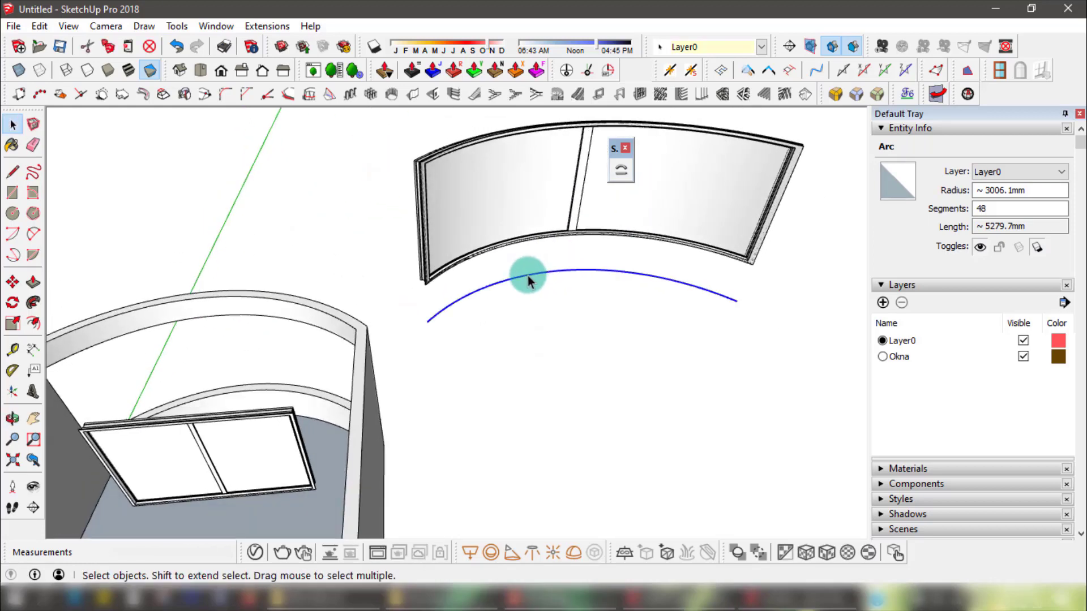
left_click(257, 410)
triple_click(253, 422)
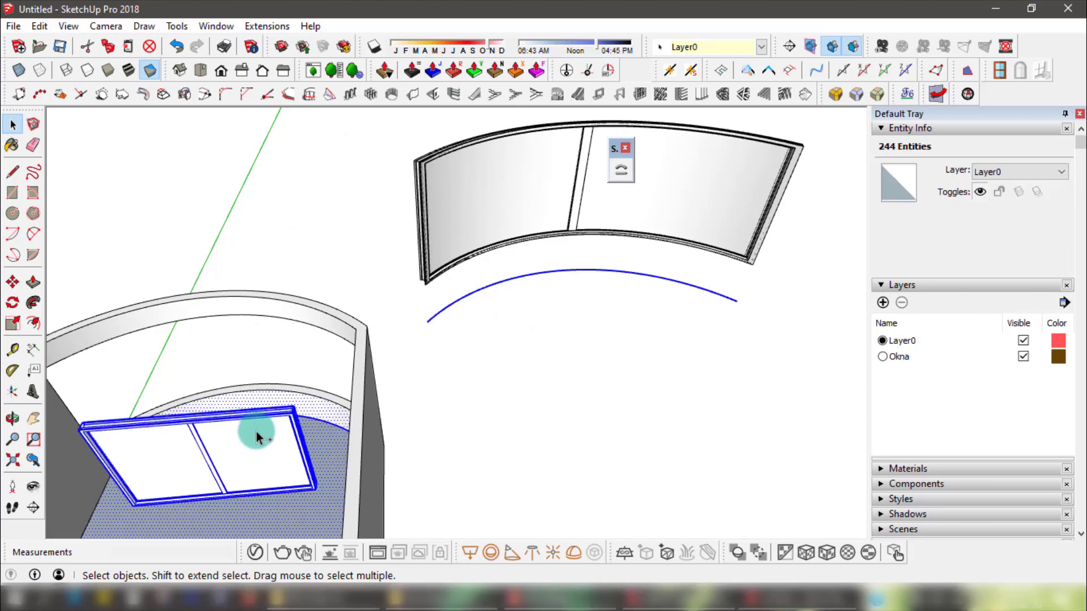
left_click(259, 442)
key("Delete")
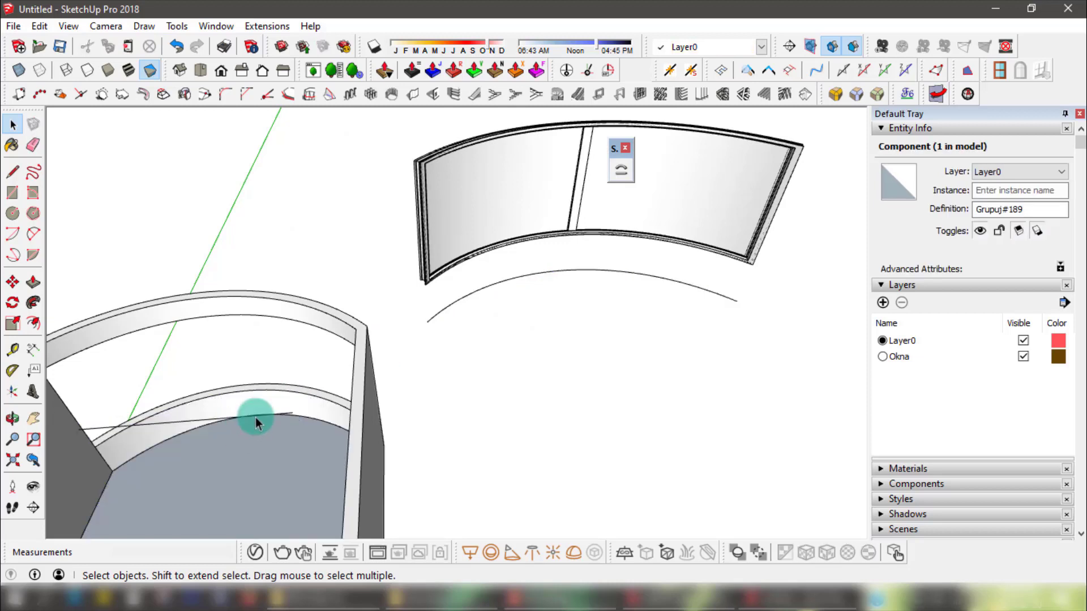
- Delete the leftover stray line, then select the curved window and zoom toward it
left_click(178, 423)
key("Delete")
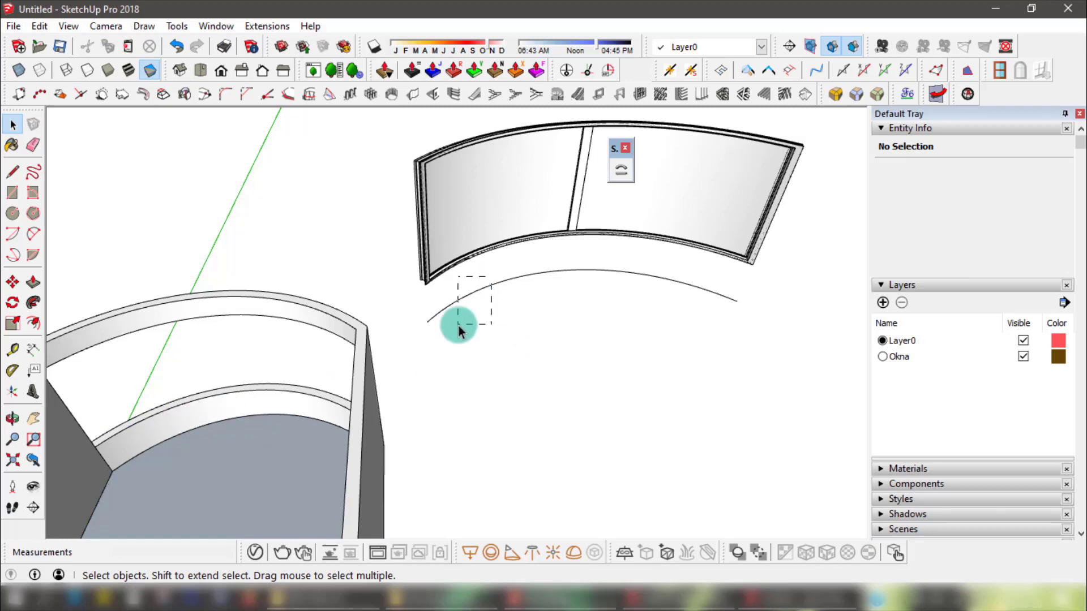
left_click(471, 233)
middle_click_drag(471, 236, 473, 317)
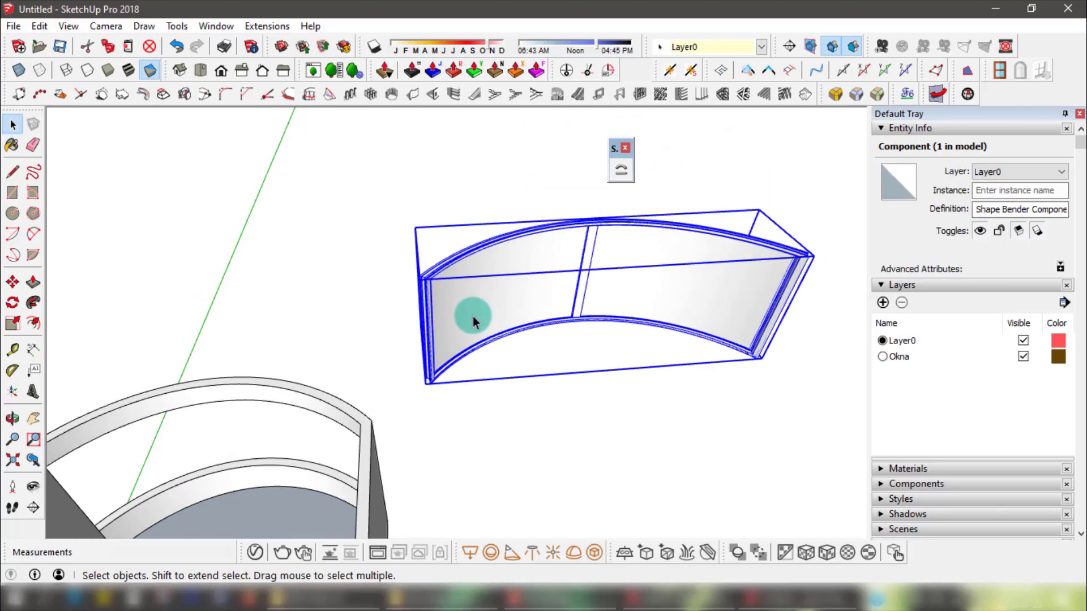
scroll(463, 301, "up", 3)
scroll(463, 301, "up", 3)
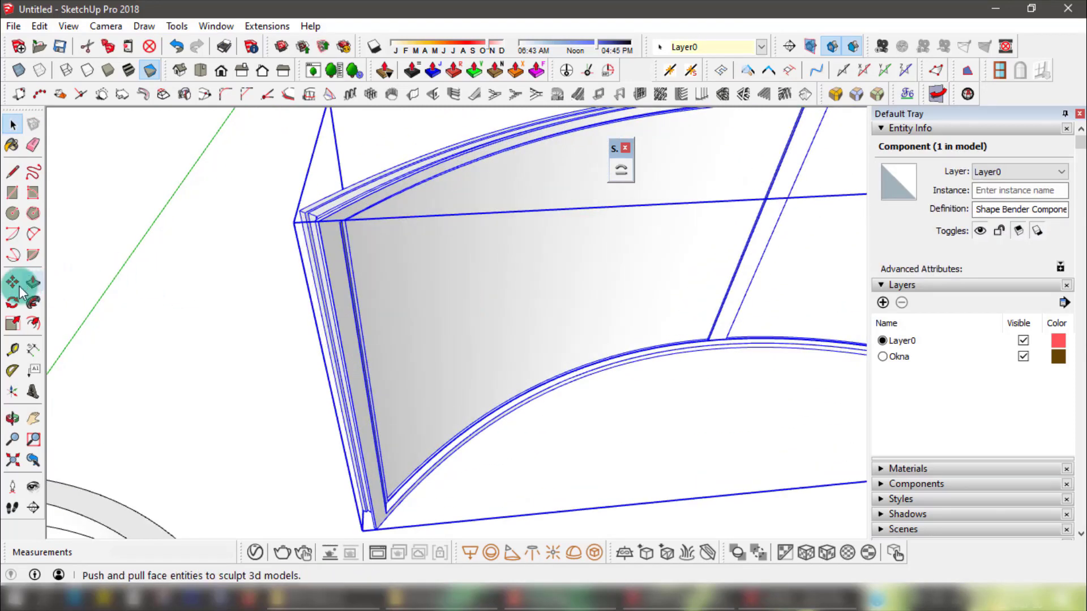
- Move the curved window from its corner into the curved wall's arched opening
left_click(14, 283)
left_click(321, 225)
scroll(305, 271, "down", 4)
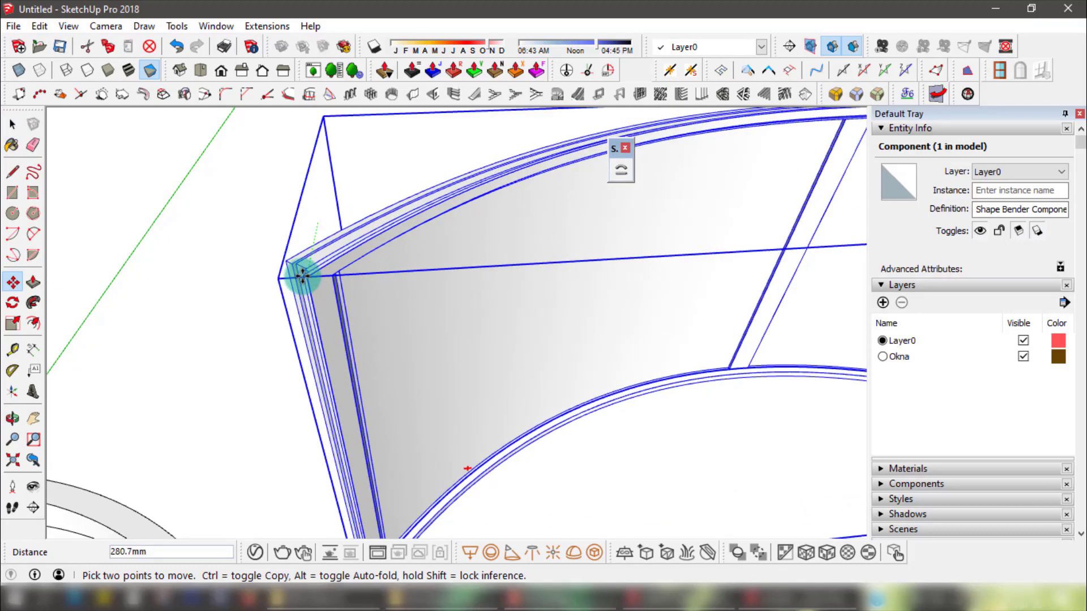
middle_click_drag(303, 274, 403, 338)
scroll(512, 369, "down", 3)
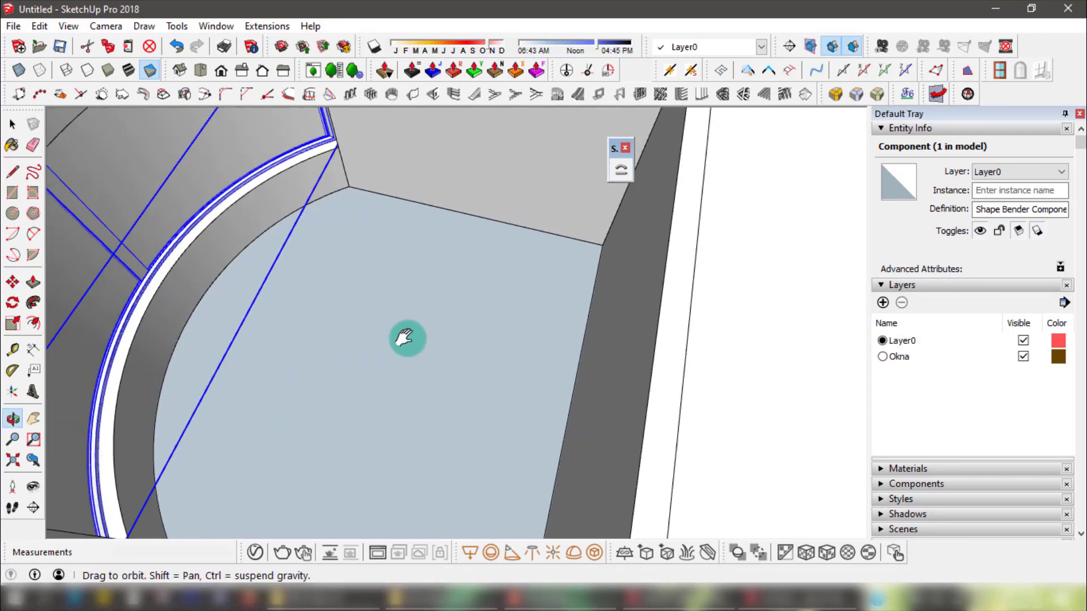
- Place the camera on the floor inside the box and look around at the fitted window
left_click(12, 486)
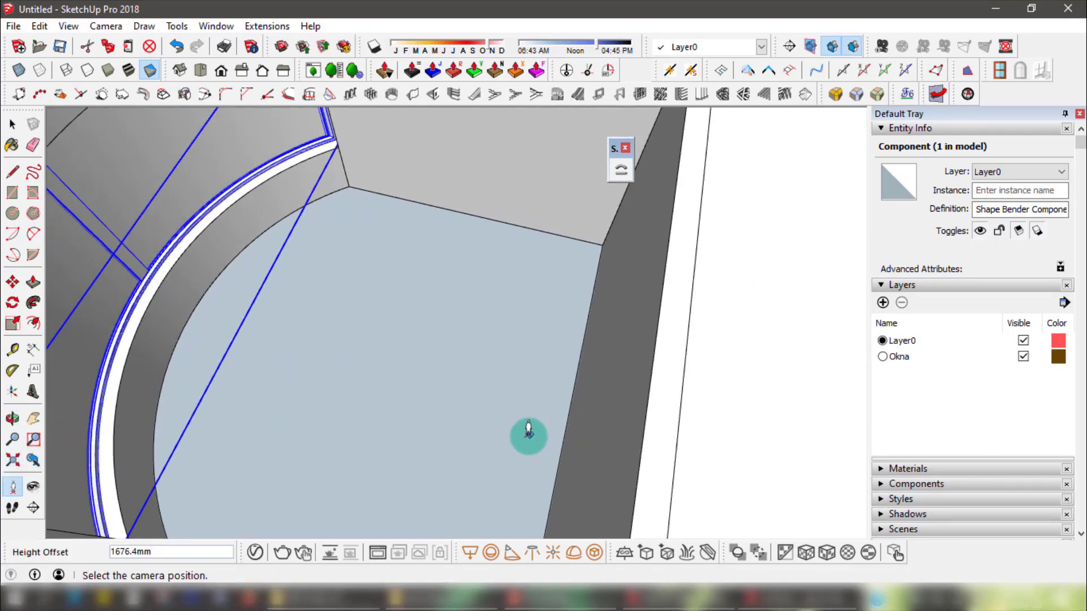
left_click(528, 431)
left_click_drag(526, 431, 504, 369)
middle_click_drag(504, 369, 507, 322)
scroll(510, 327, "down", 5)
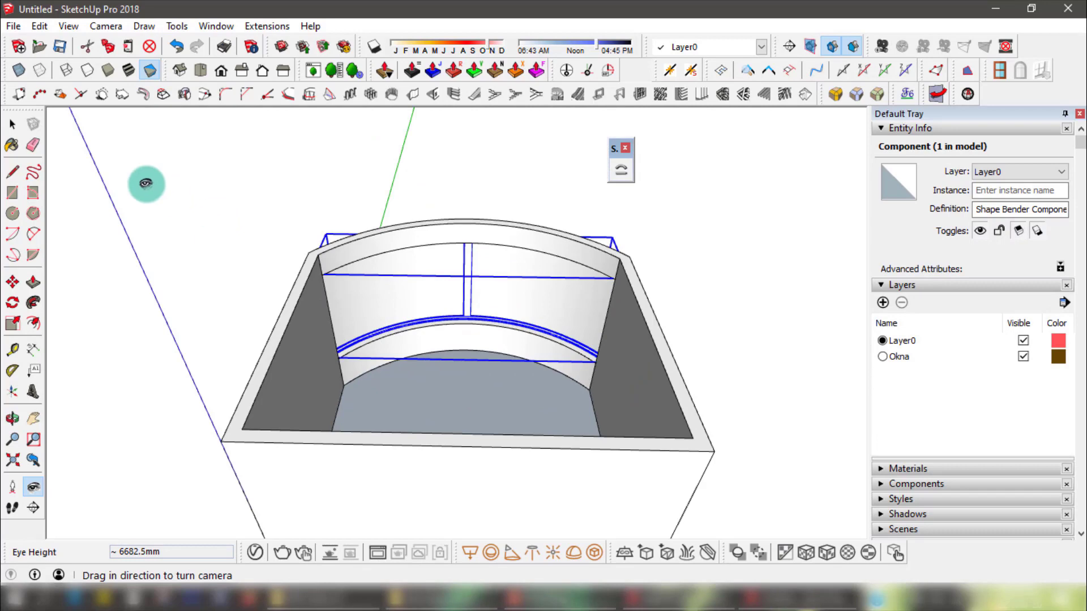
- Deselect the window and switch to Shaded with Textures so the glass shows
left_click(13, 124)
left_click(477, 173)
left_click(538, 304)
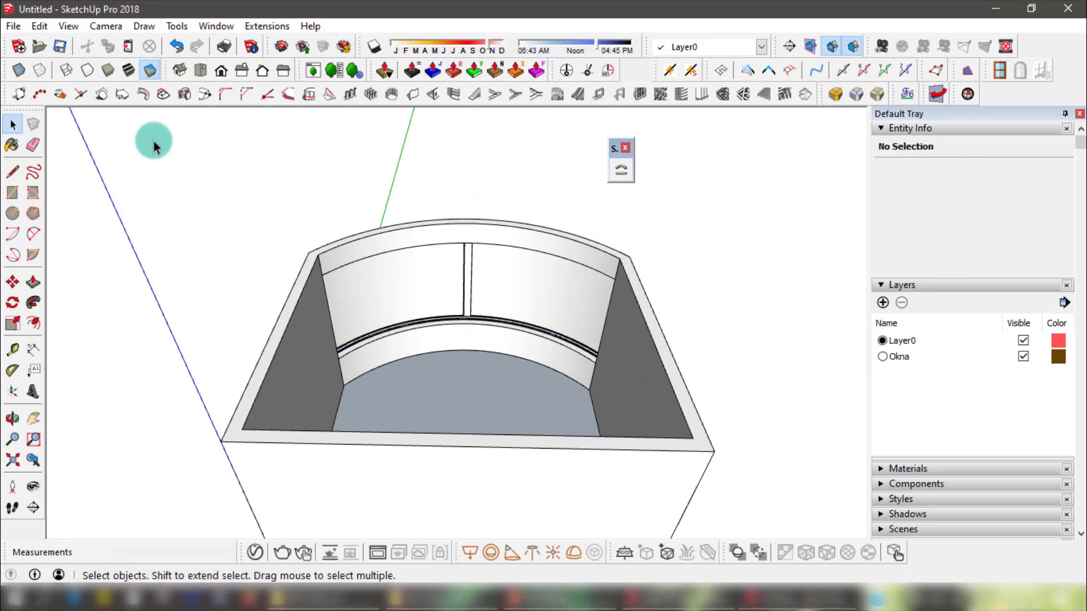
left_click(129, 70)
- Orbit down into the curved box to inspect the window along the curved wall
mouse_move(487, 327)
middle_mouse_down()
mouse_move(519, 243)
mouse_move(773, 318)
mouse_move(700, 366)
mouse_move(902, 286)
mouse_move(803, 292)
middle_mouse_up()
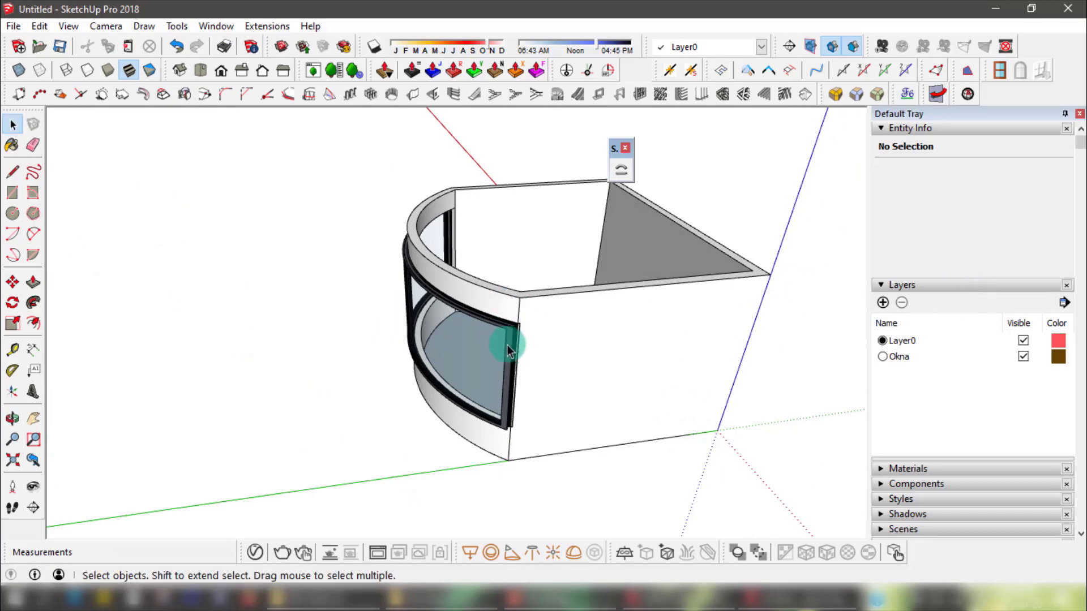
middle_click_drag(517, 463, 160, 403)
middle_click_drag(447, 406, 487, 452)
scroll(498, 385, "up", 3)
left_click(480, 153)
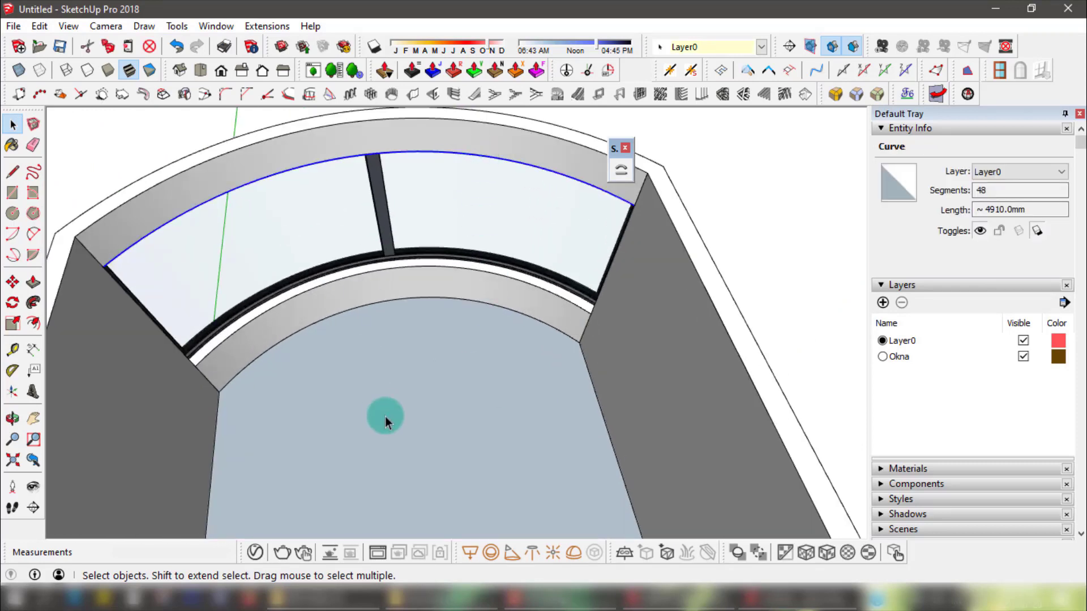
key("Escape")
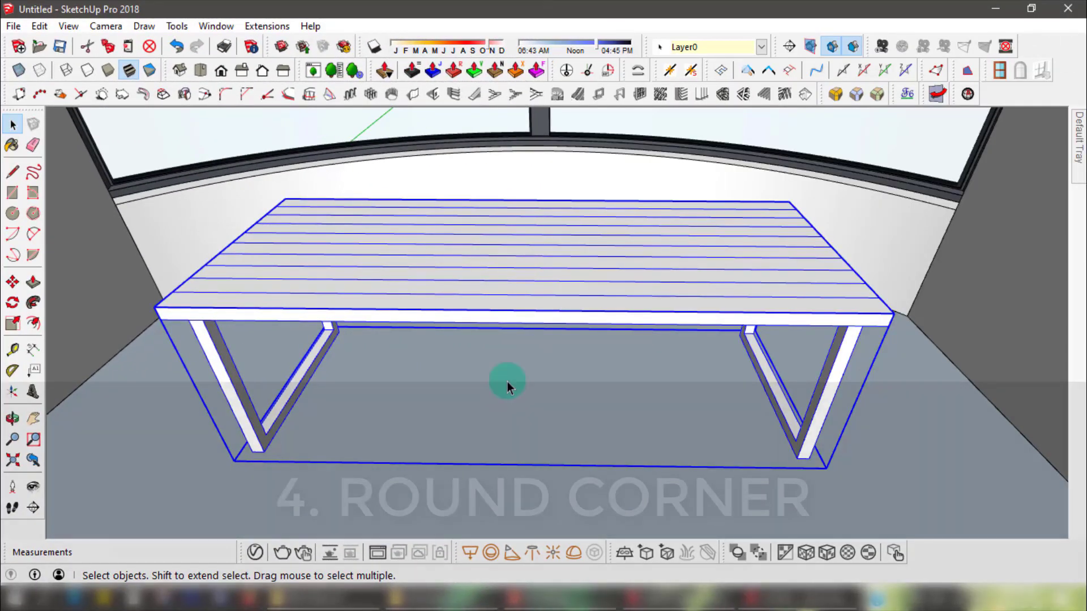
- Orbit around the table and float the Round Corner toolbar over the model
middle_click_drag(507, 382, 558, 311)
scroll(558, 311, "up", 5)
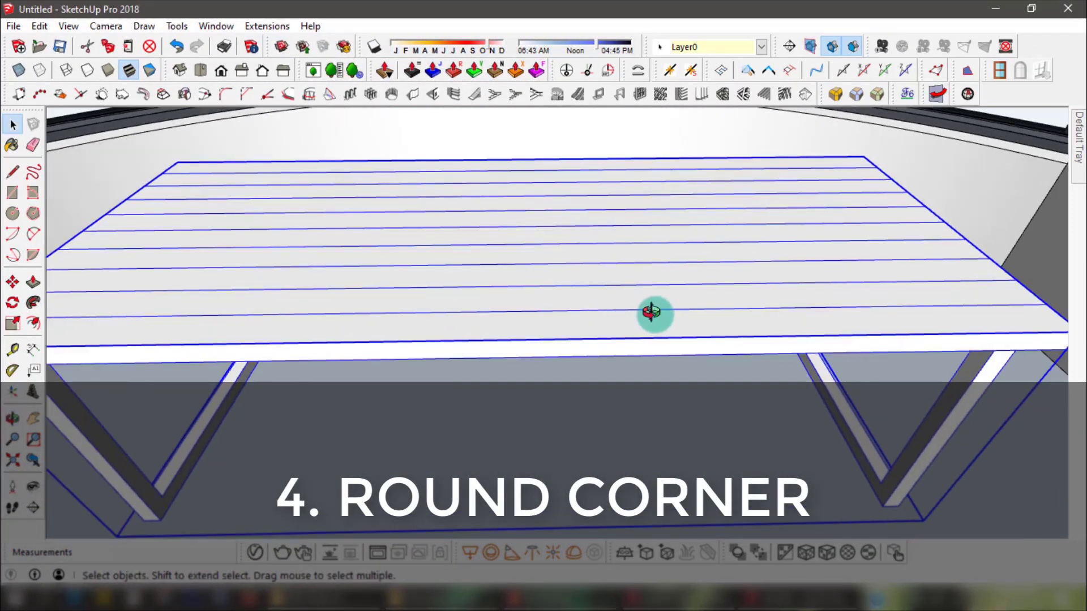
middle_click_drag(651, 312, 627, 355)
scroll(650, 342, "down", 3)
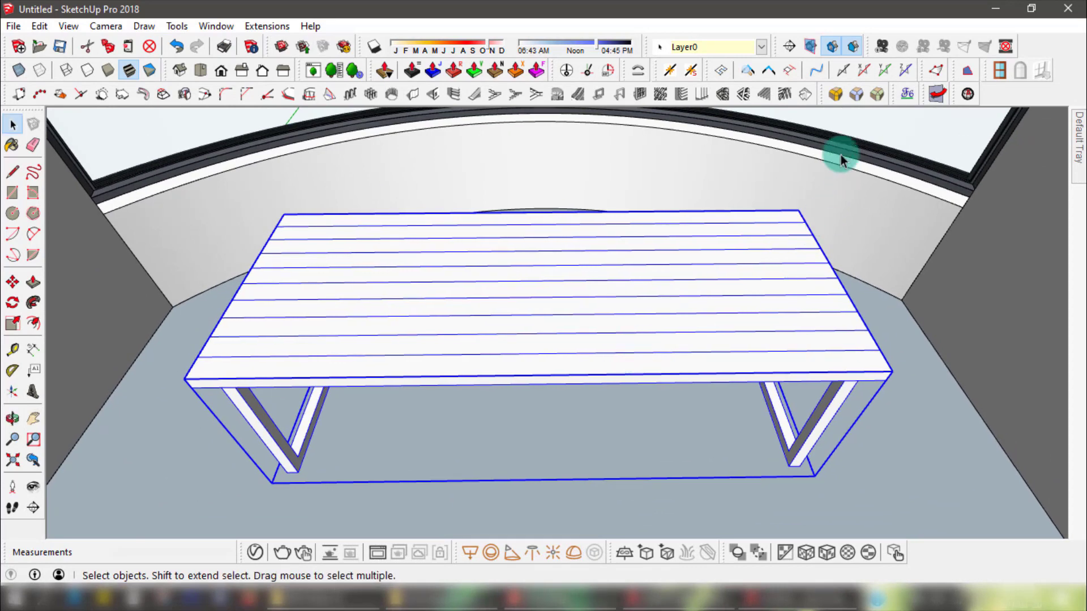
left_click_drag(819, 96, 546, 167)
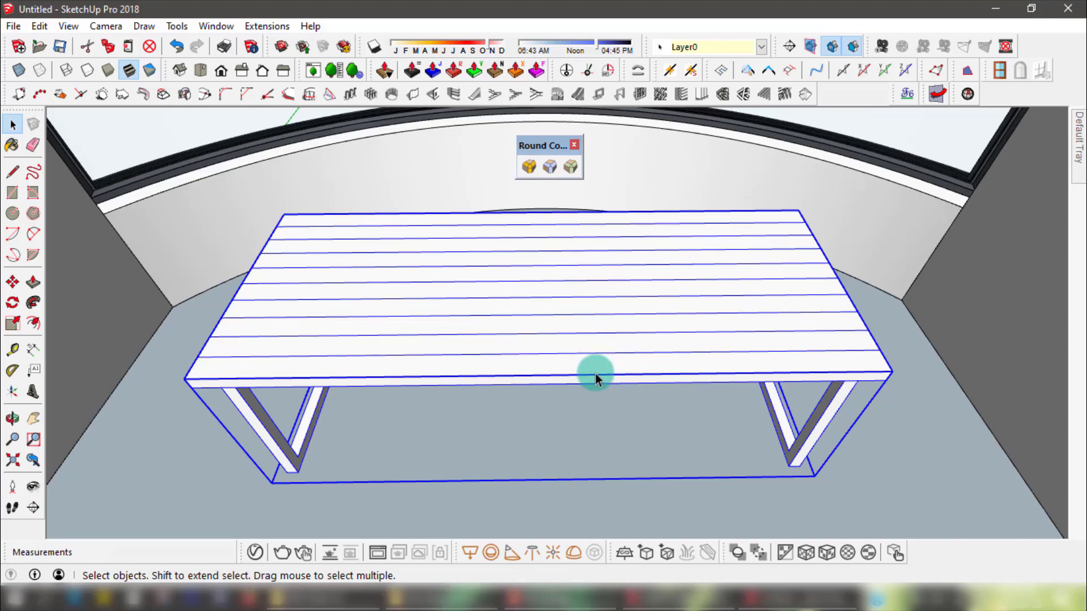
- Open the table group and the left leg group, selecting all the leg's geometry
double_click(288, 452)
double_click(284, 455)
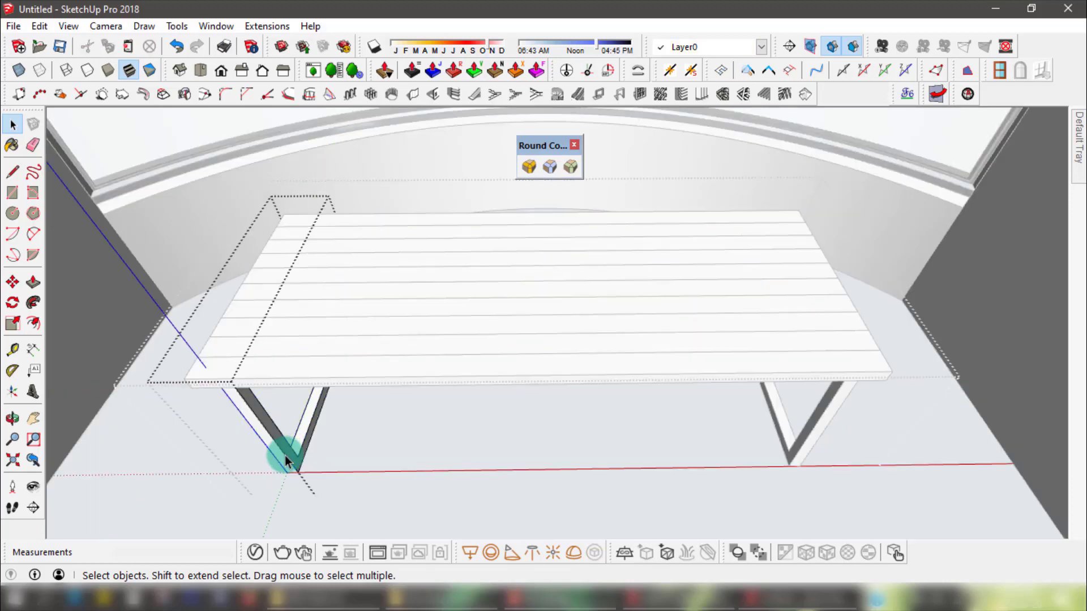
left_click(284, 456)
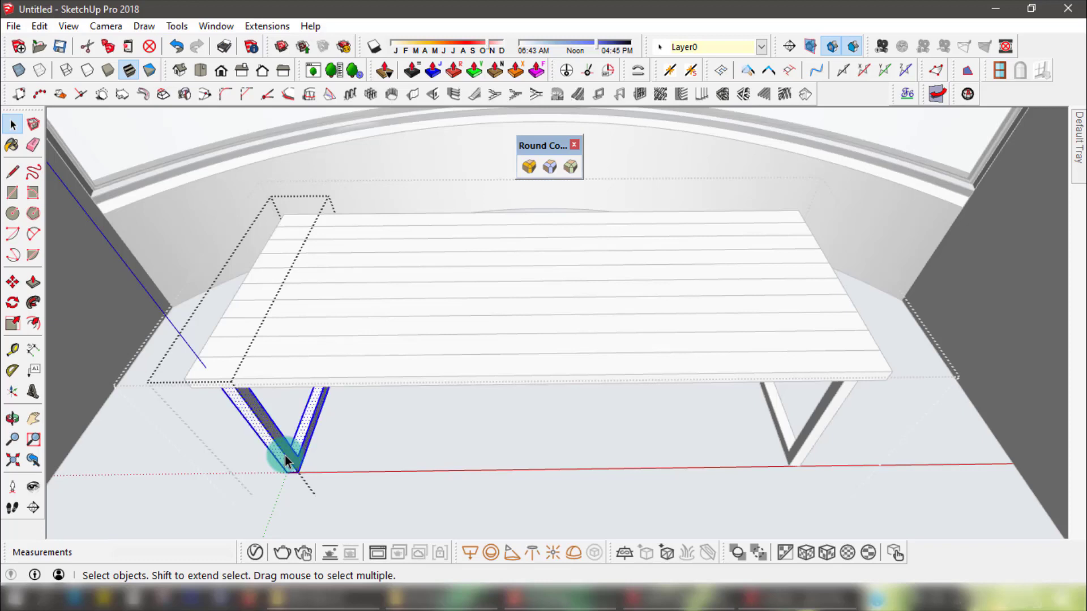
- Start RoundCorner on the left leg and set its offset to 7 mm
left_click(527, 167)
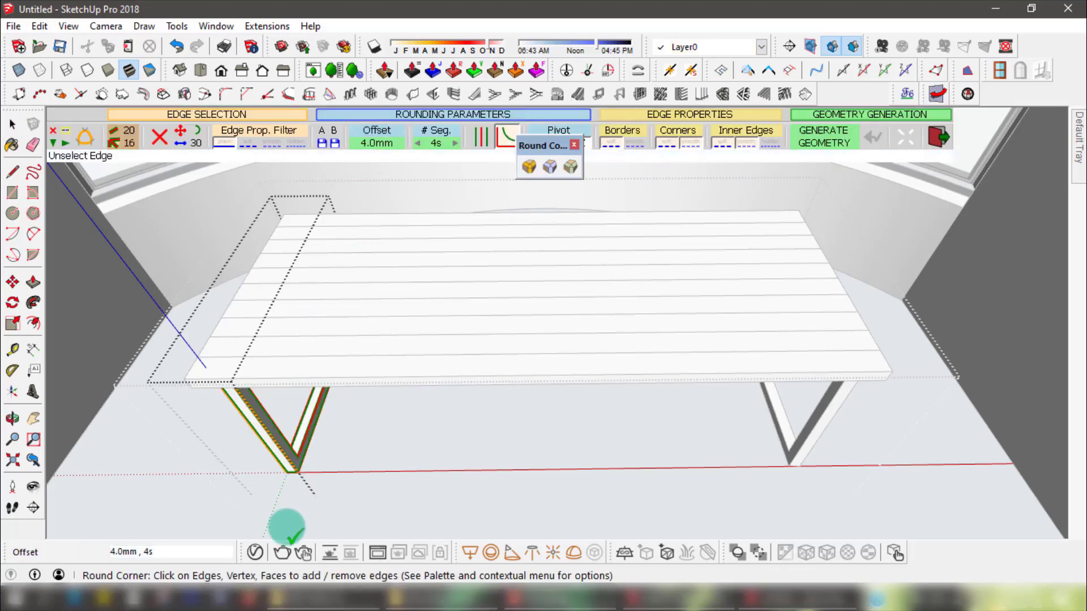
scroll(289, 453, "up", 5)
middle_click_drag(293, 439, 341, 449)
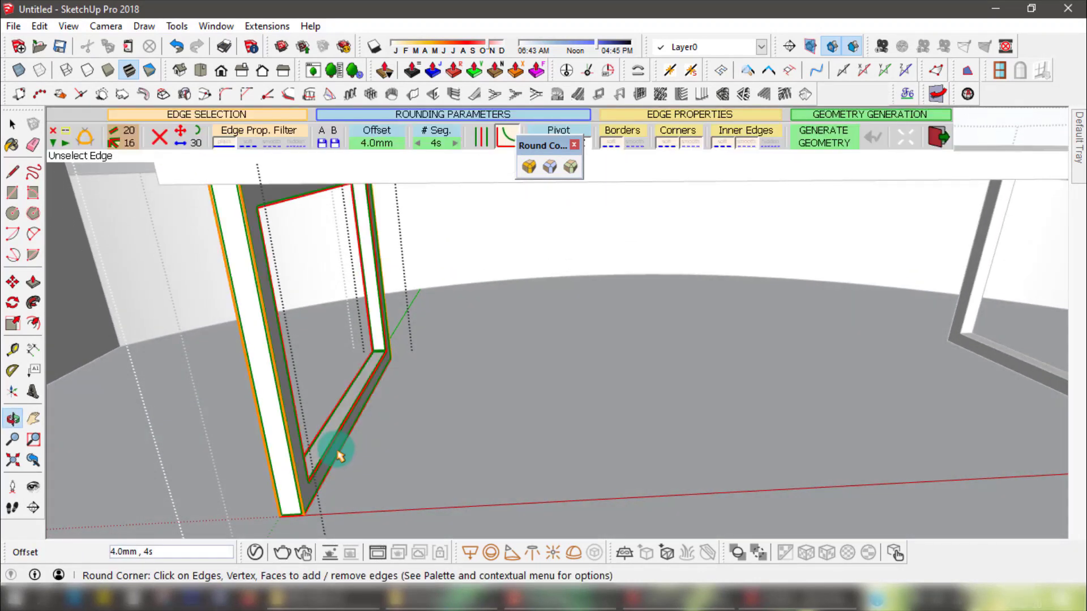
scroll(341, 449, "up", 2)
left_click(391, 148)
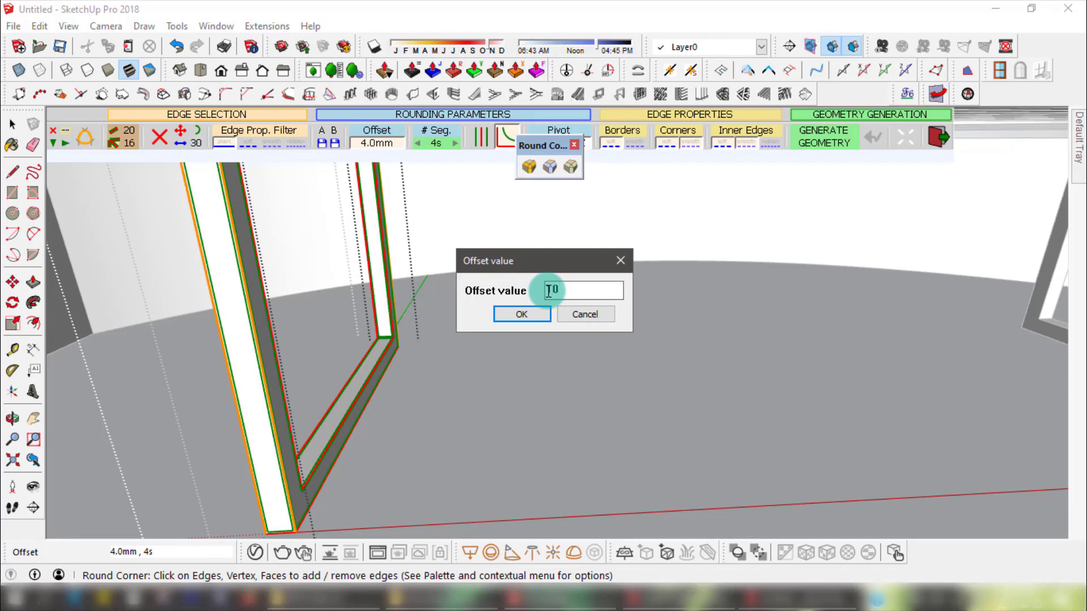
left_click(536, 316)
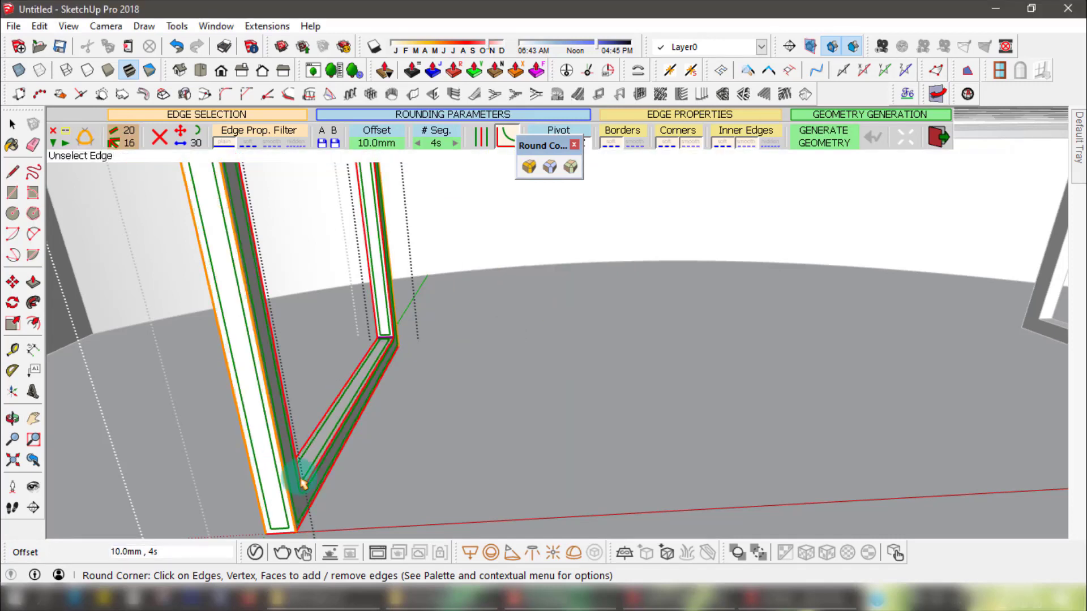
left_click(378, 141)
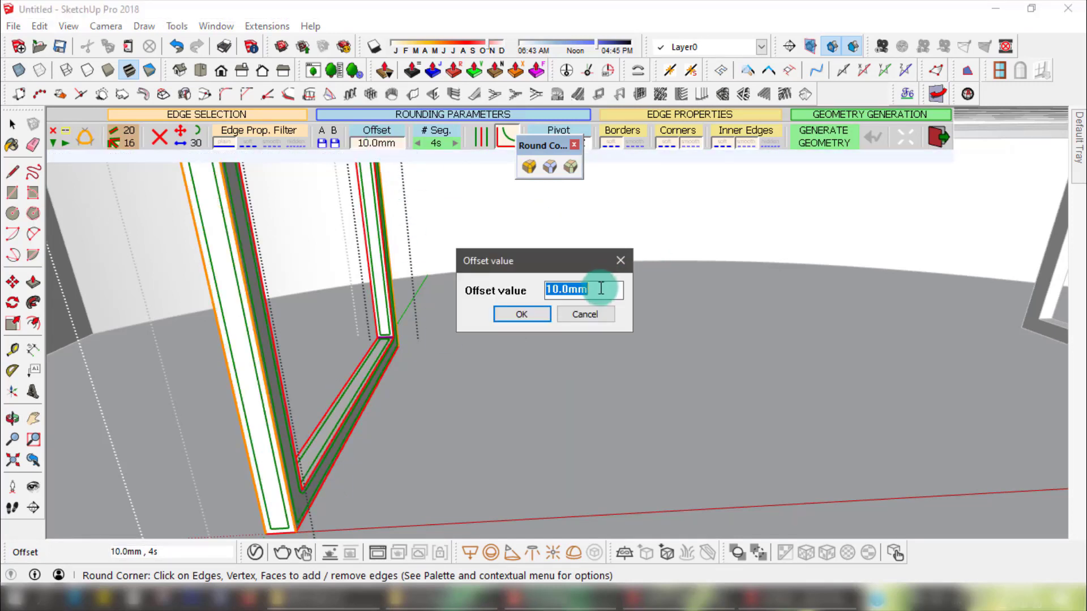
left_click(532, 315)
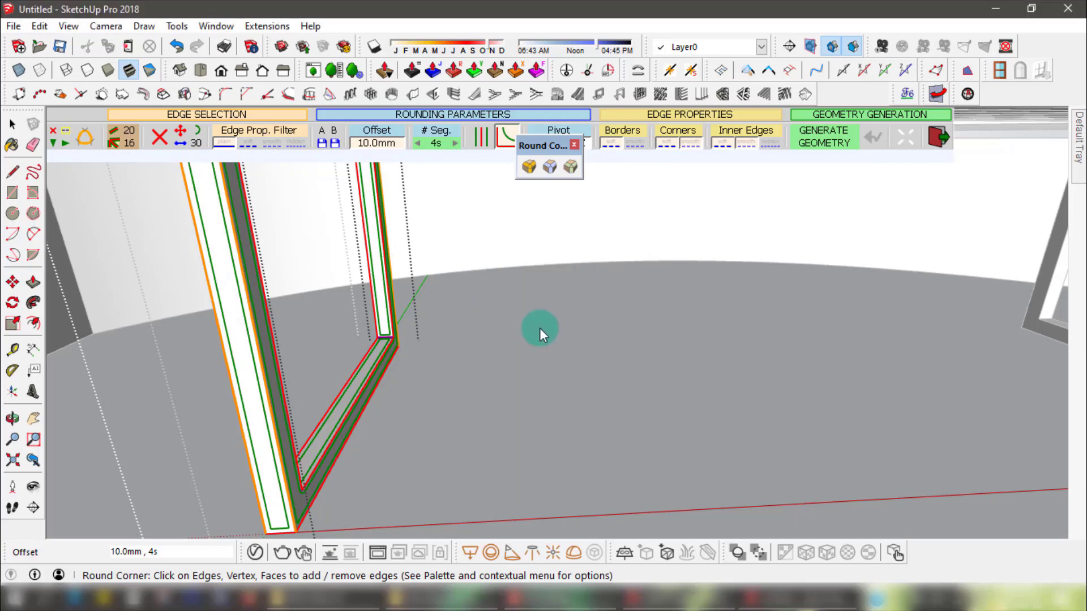
- Generate the 7 mm rounded edges on the left leg and exit the tool
left_click(473, 363)
left_click(875, 139)
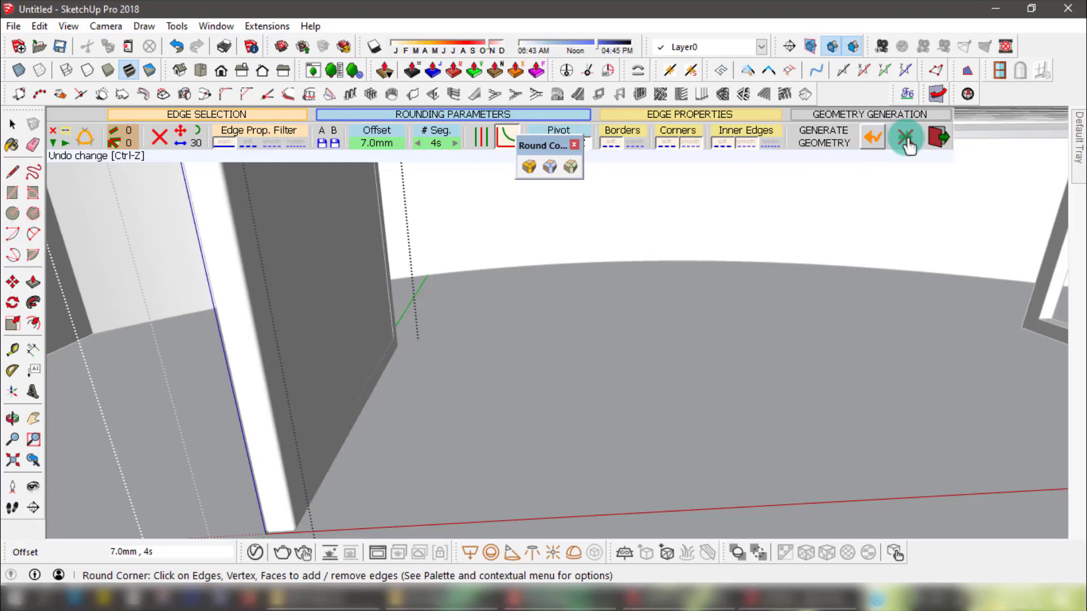
left_click(357, 338)
left_click(936, 137)
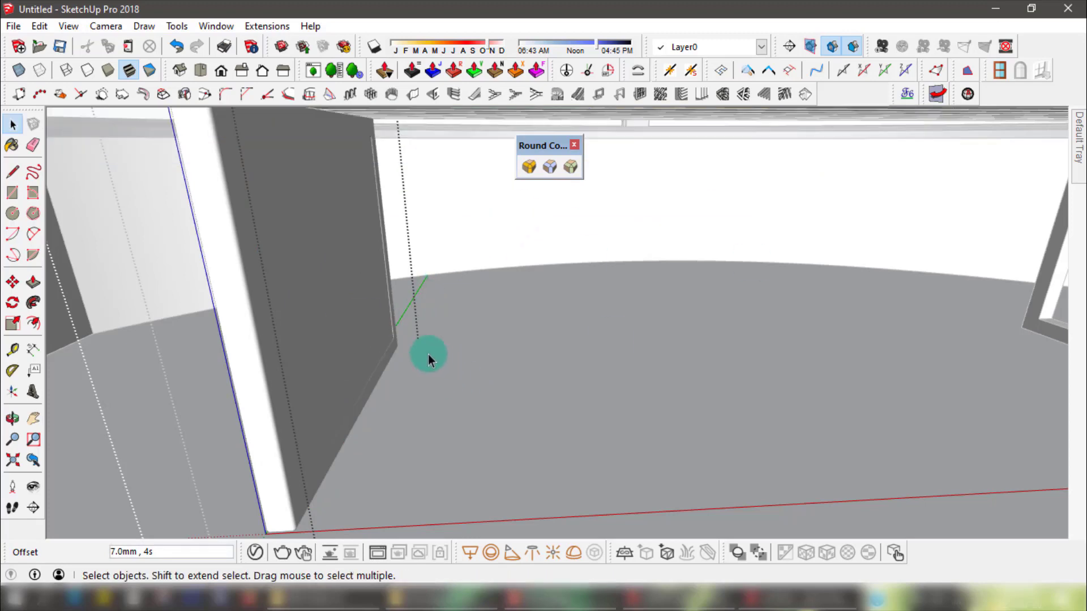
- Delete the stray face filling the left leg frame
middle_click_drag(427, 354, 291, 382)
left_click(359, 383)
key("Delete")
middle_click_drag(428, 422, 519, 332)
middle_click_drag(570, 365, 546, 377)
- Open the table and right leg groups and select all of the right leg's geometry
left_click(202, 416)
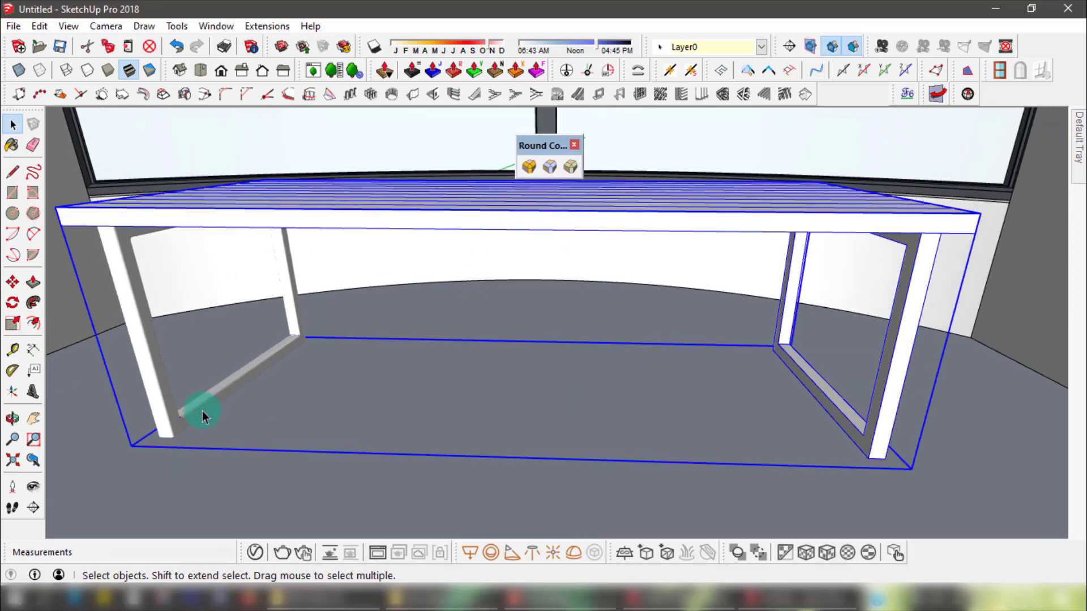
double_click(870, 437)
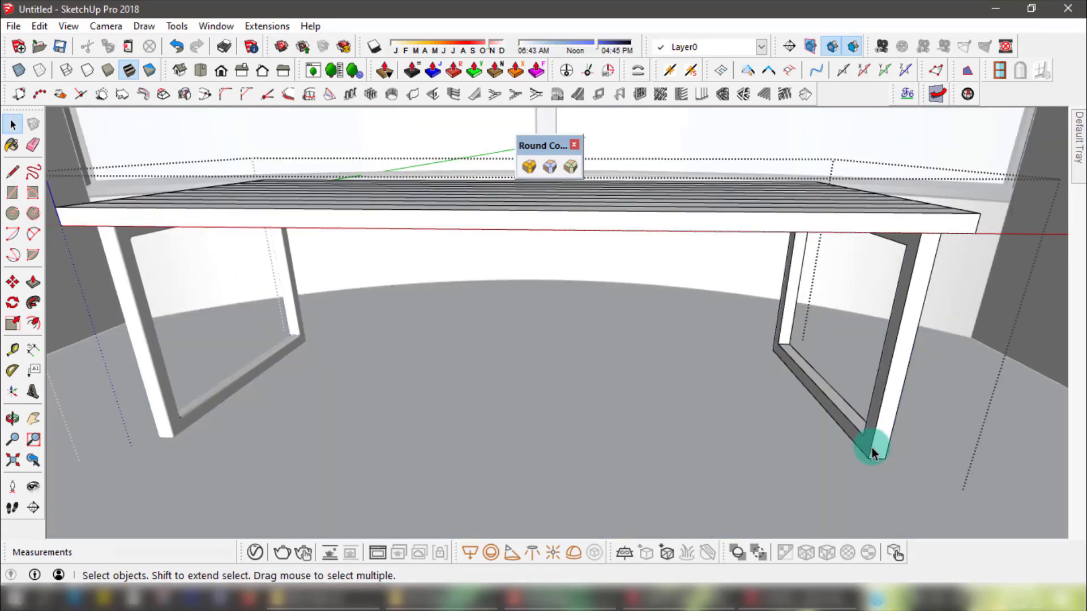
left_click(871, 436)
left_click(186, 416)
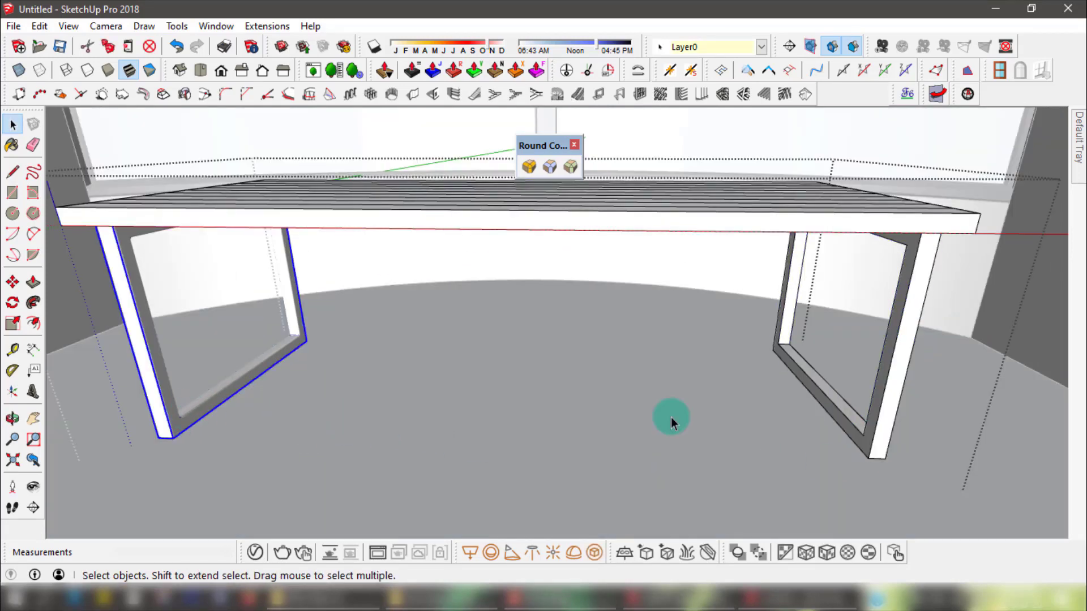
left_click(844, 429)
left_click(172, 403)
double_click(841, 424)
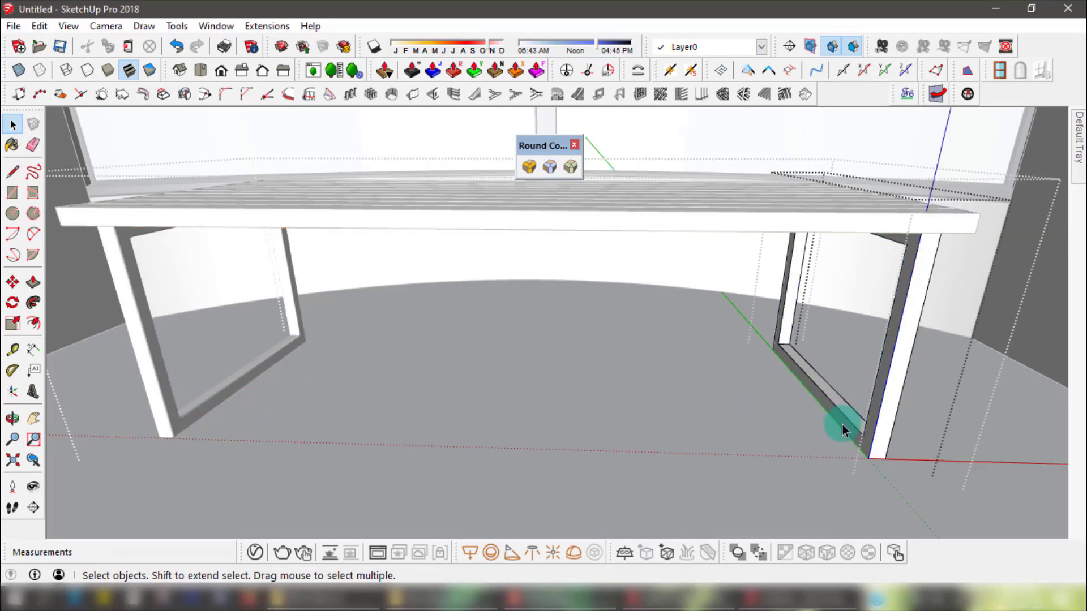
left_click(842, 425)
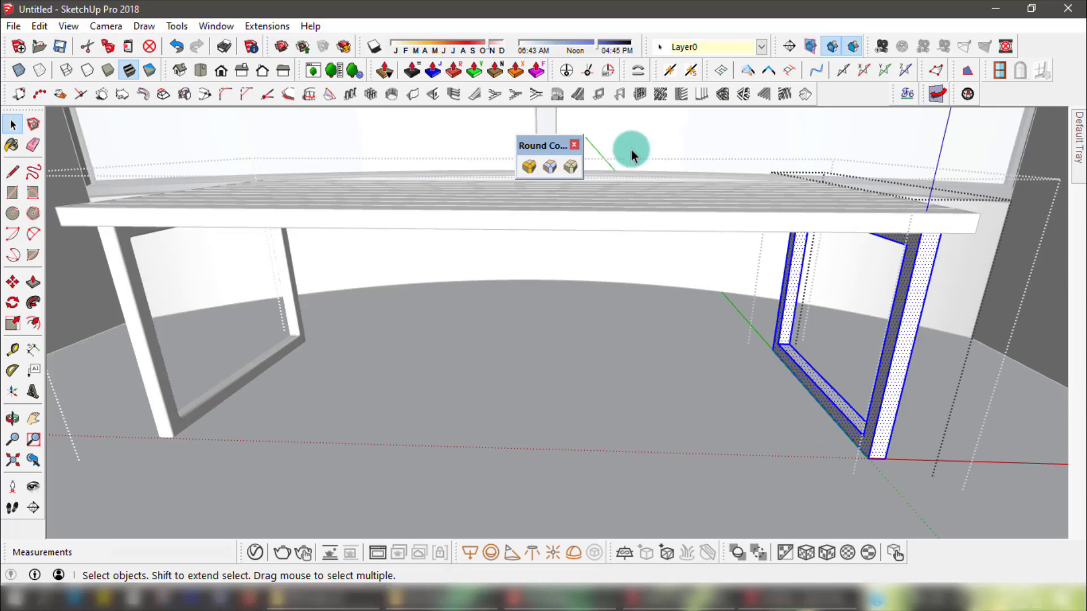
- Round the right leg's edges with RoundCorner, then delete its two inner frame faces
left_click(528, 167)
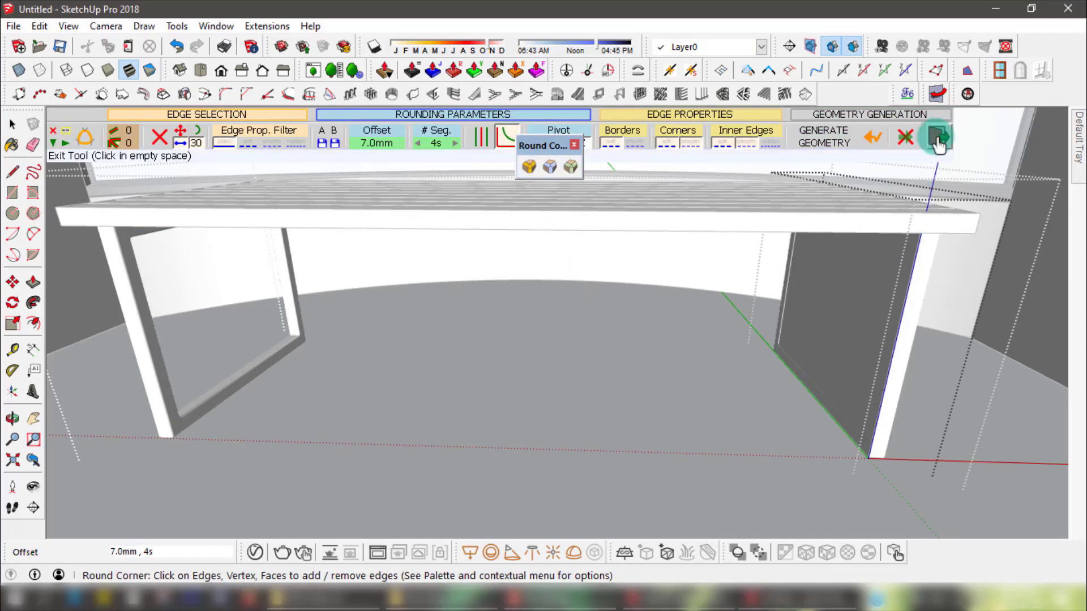
left_click(936, 137)
key("Delete")
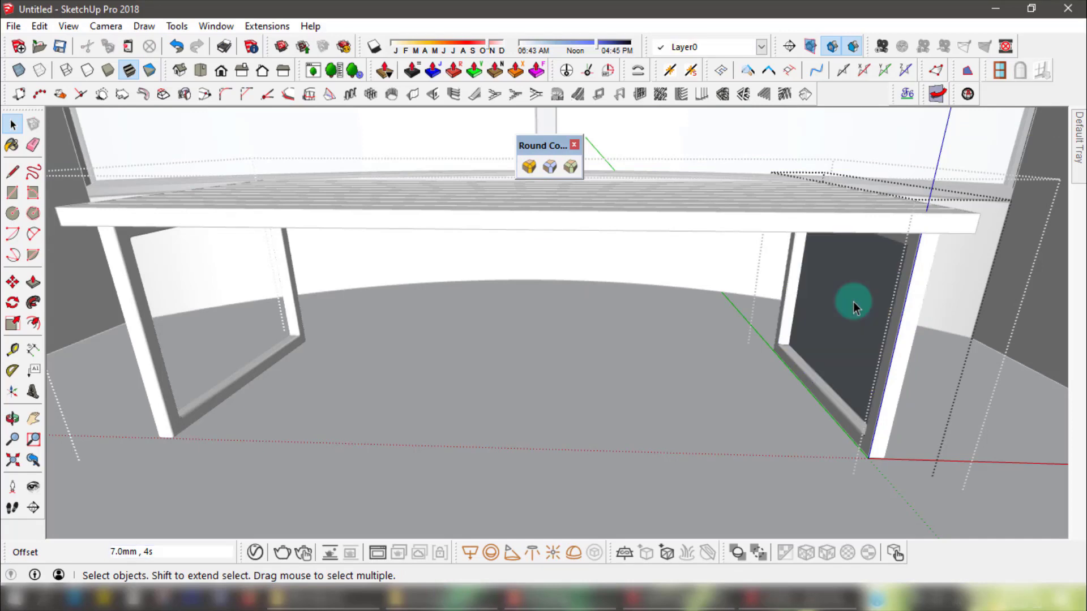
left_click(829, 316)
key("Delete")
- Open the tabletop board group, select all its geometry, and shift the corner toolbar aside
left_click(674, 392)
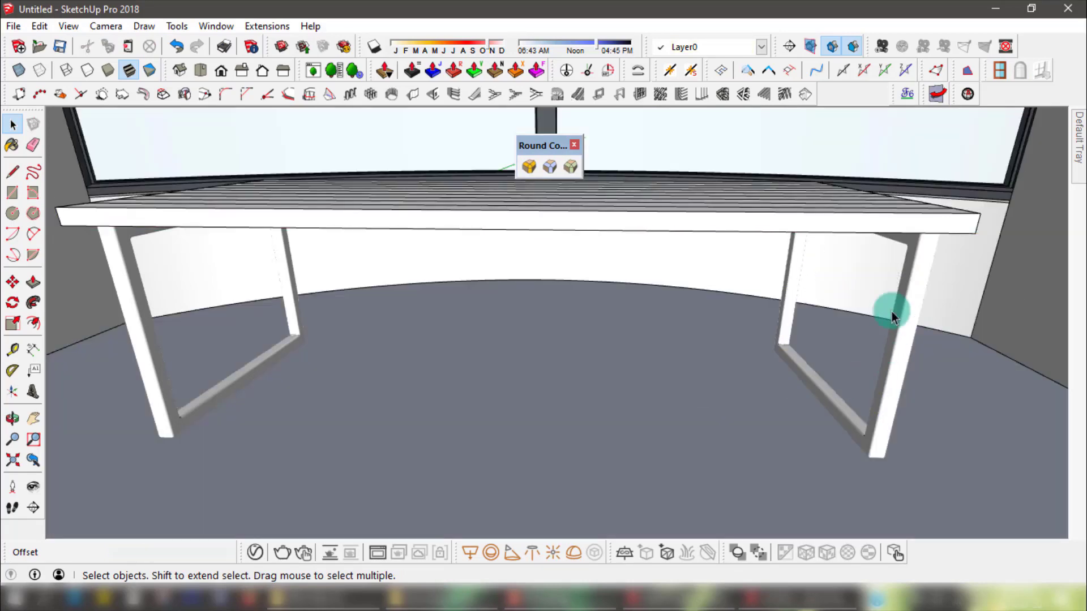
left_click(914, 317)
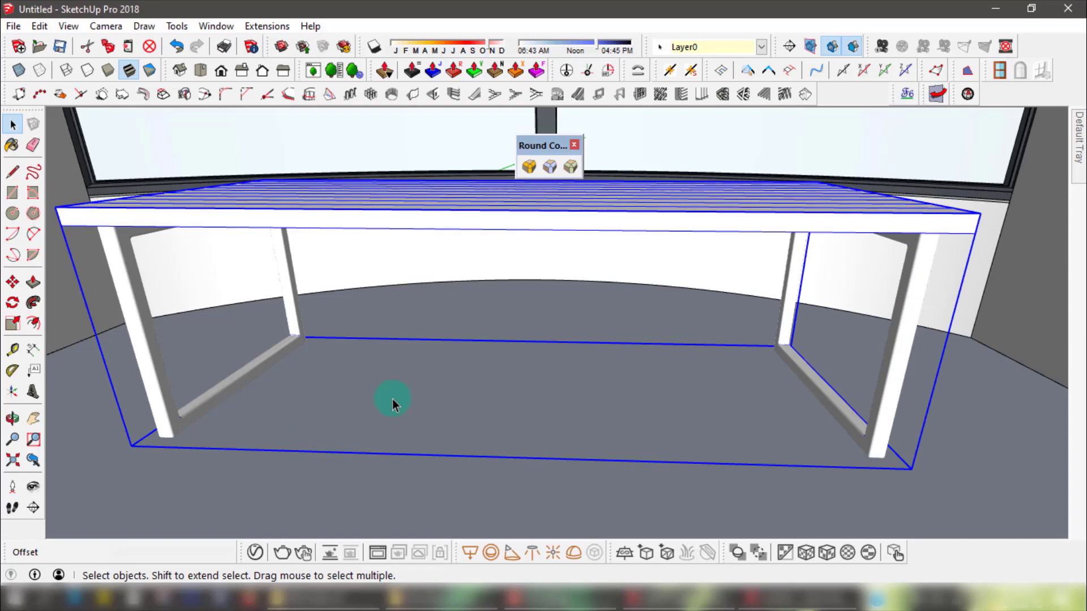
middle_click_drag(574, 215, 609, 327)
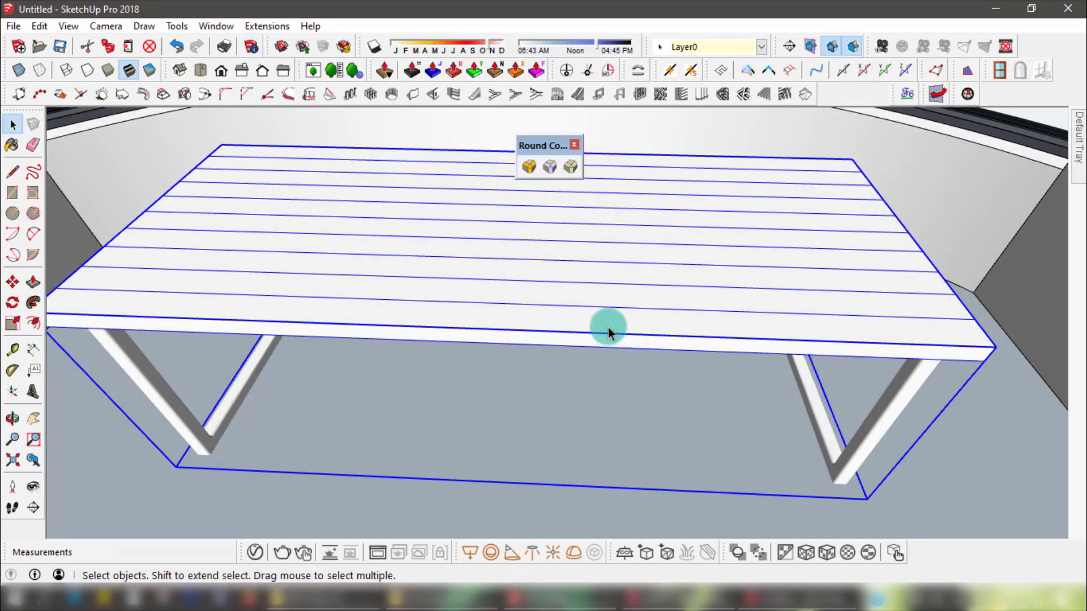
double_click(608, 328)
left_click(608, 329)
double_click(608, 328)
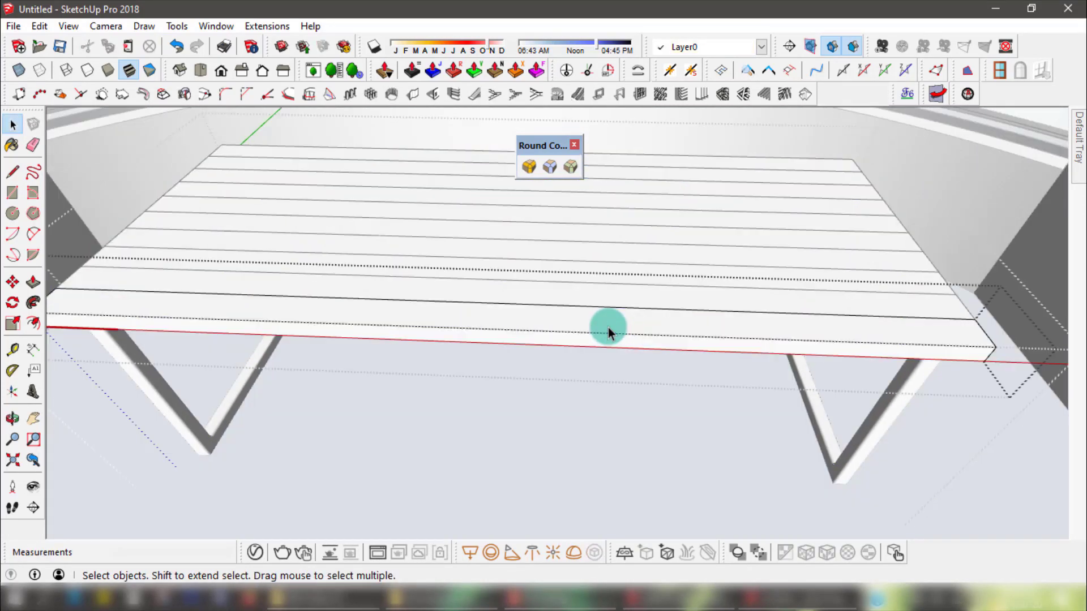
triple_click(608, 328)
left_click_drag(542, 145, 497, 134)
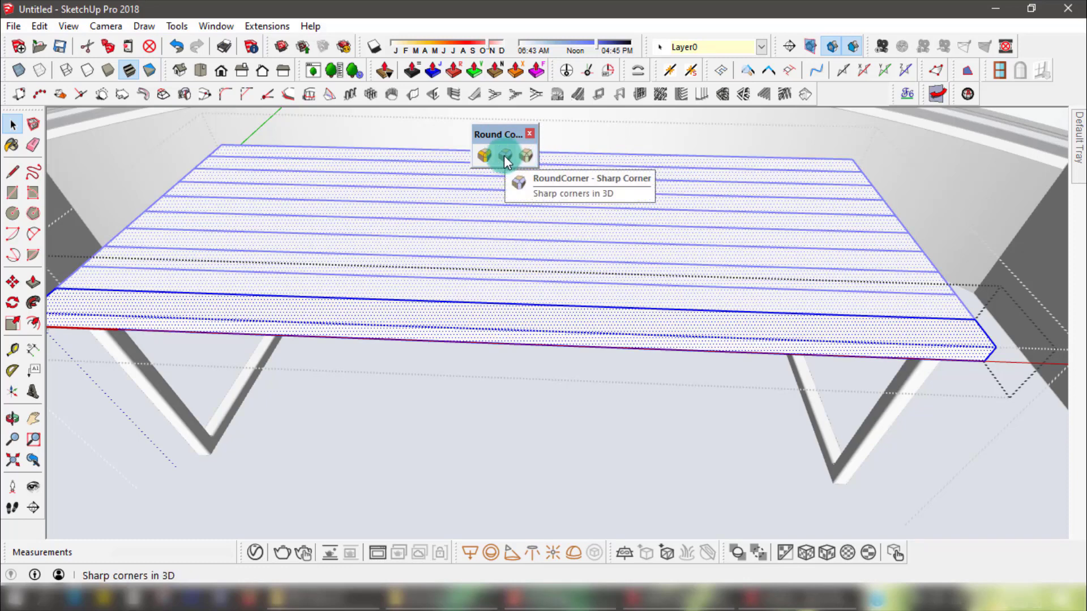
- Start Sharp Corner on the tabletop and change its offset from 1.0 mm to 5 mm
left_click(503, 155)
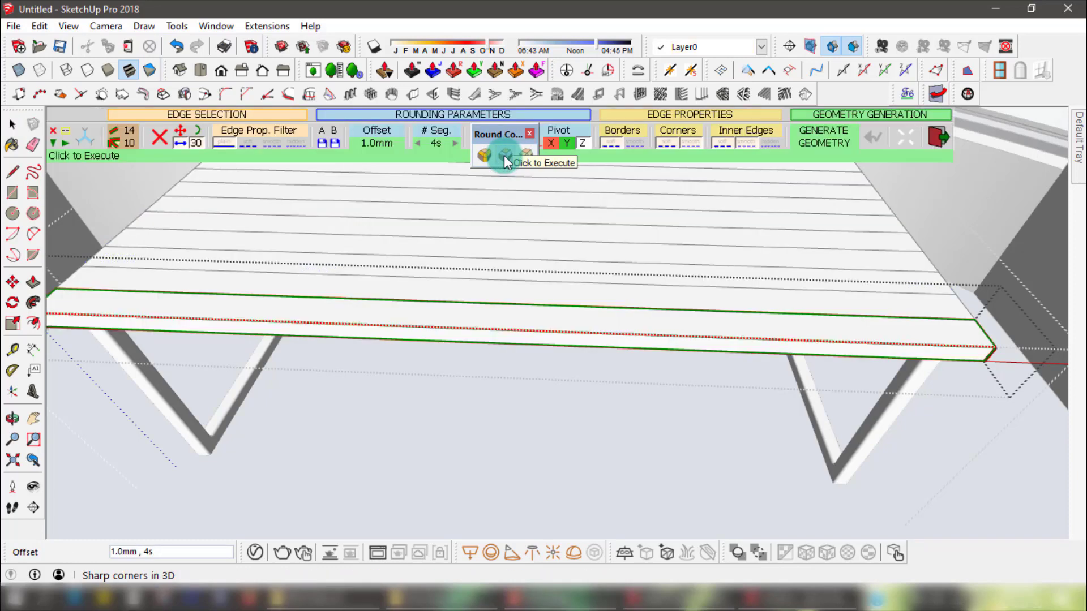
middle_click_drag(923, 327, 752, 271)
middle_click_drag(787, 430, 553, 349)
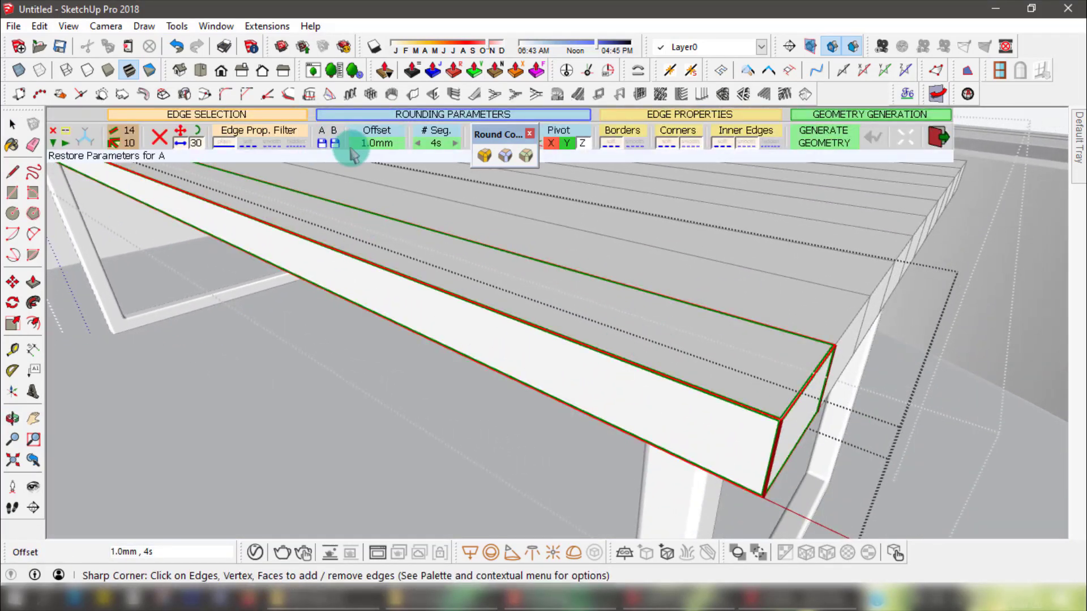
left_click(377, 144)
key("BackSpace")
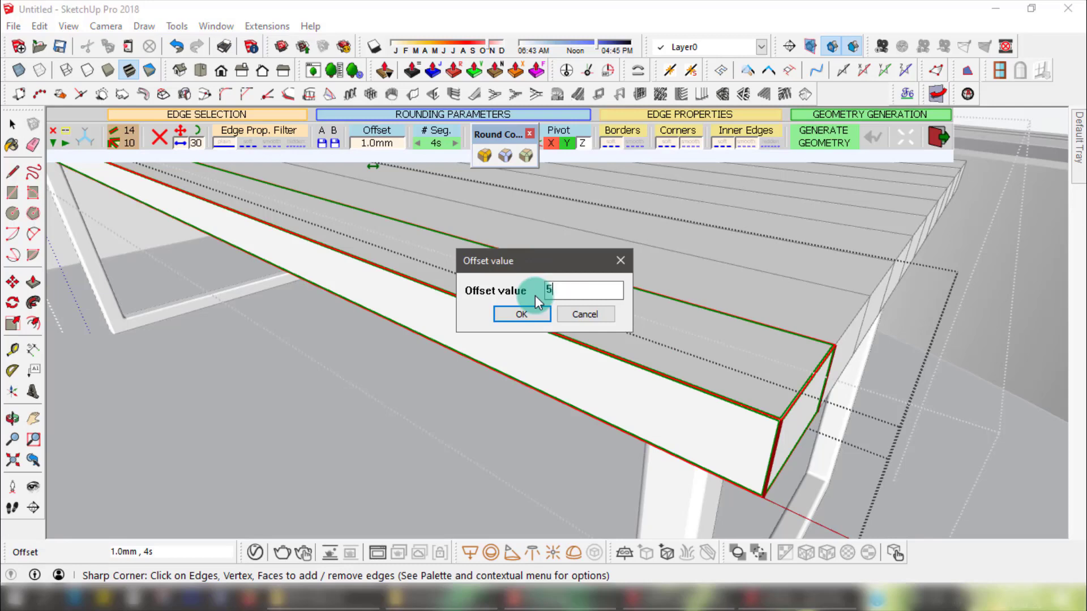
type("5")
left_click(534, 315)
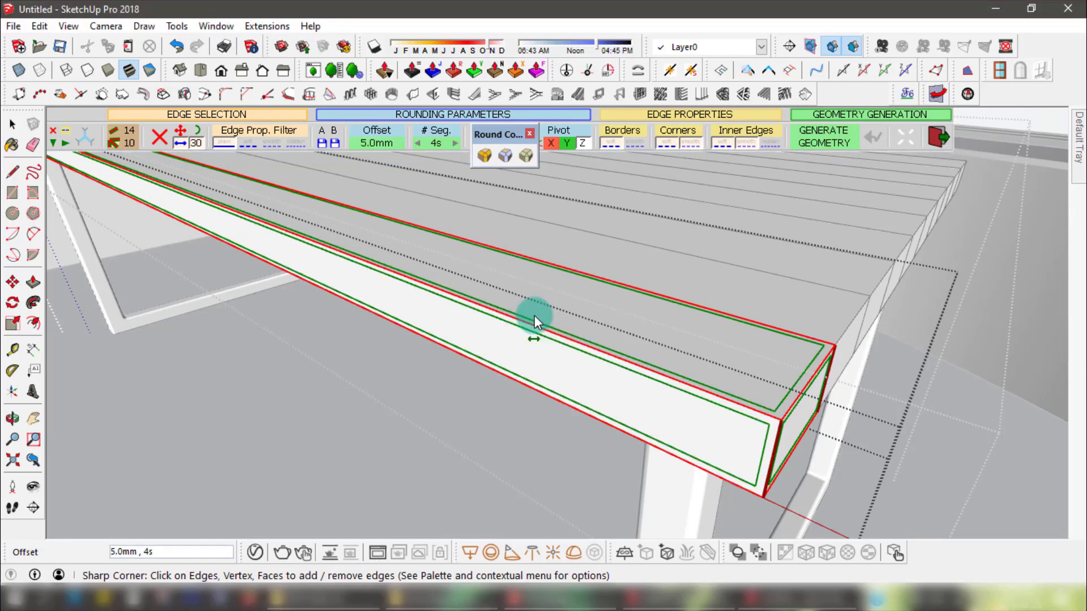
- Generate the 5 mm bevelled tabletop edges, exit the tool, and dock the corner toolbar
left_click(953, 406)
middle_click_drag(943, 409, 515, 193)
left_click(524, 154)
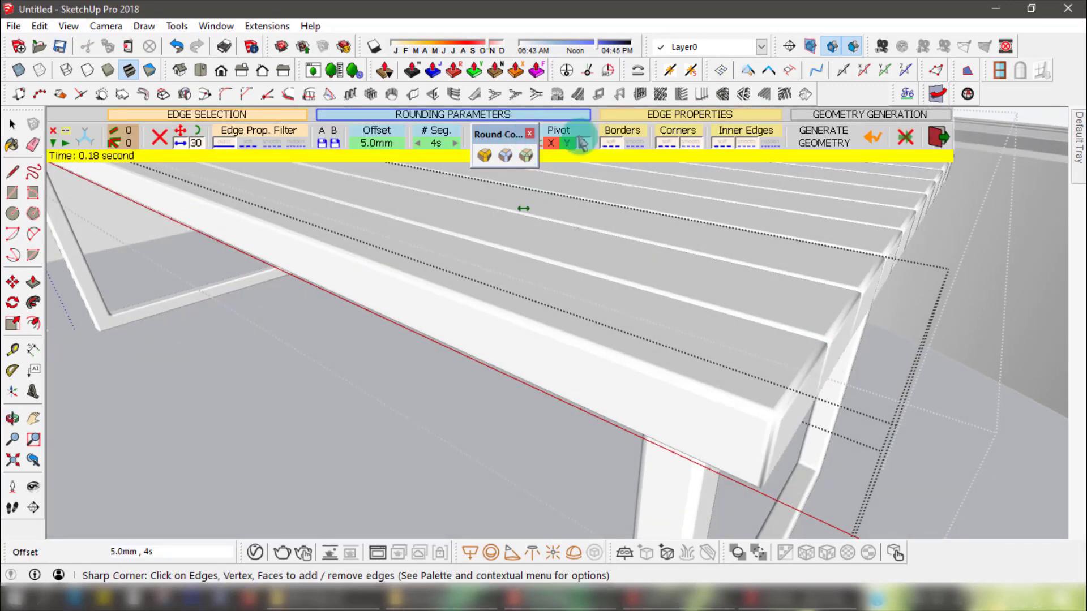
left_click(942, 136)
left_click_drag(509, 137, 854, 91)
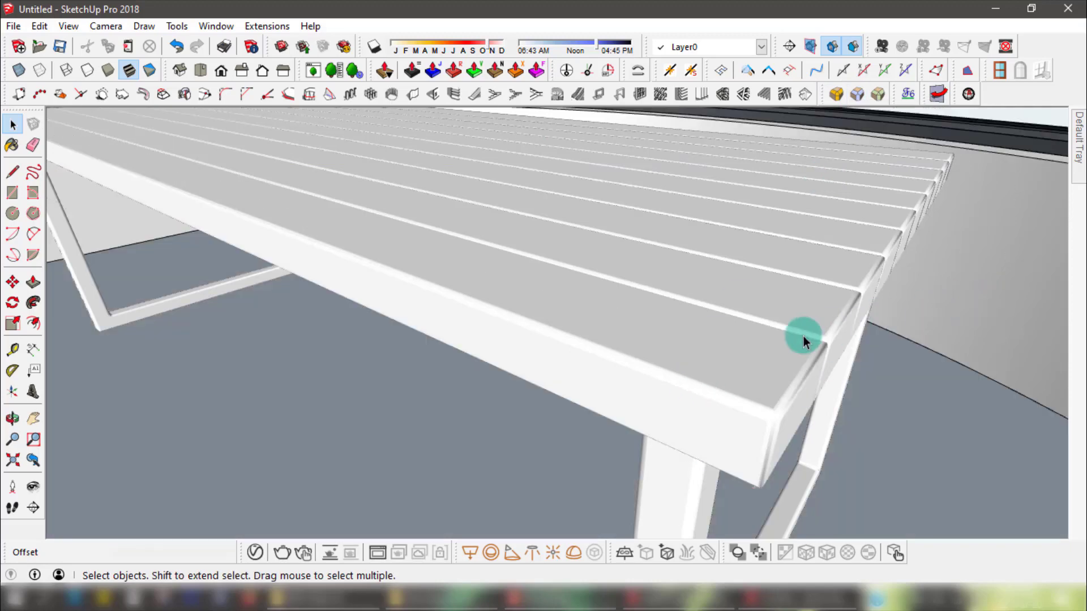
middle_click_drag(803, 337, 728, 296)
scroll(521, 381, "up", 5)
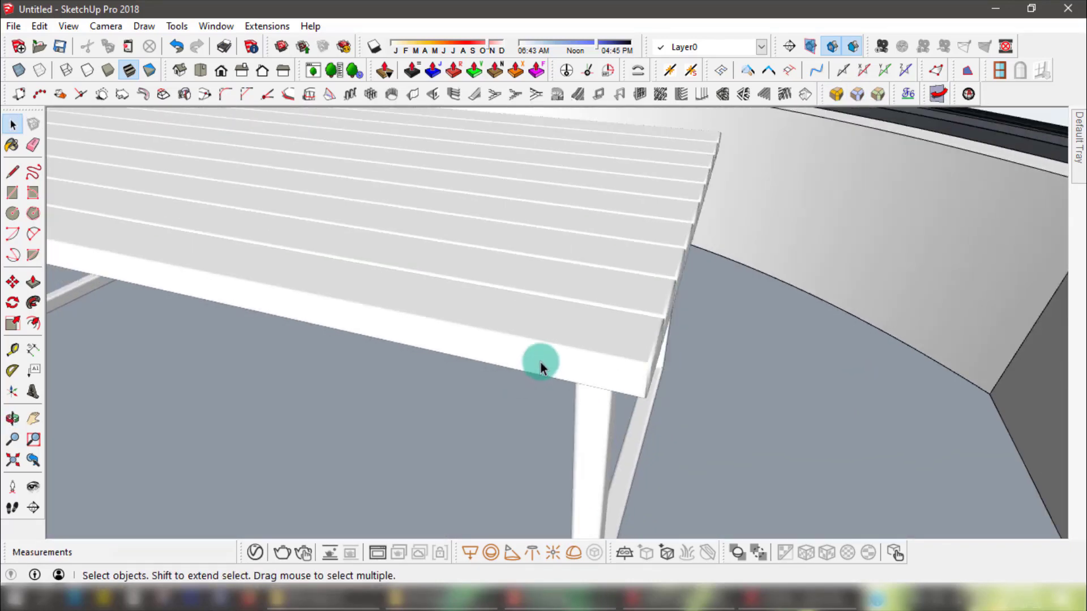
scroll(541, 362, "down", 3)
middle_click_drag(473, 334, 364, 311)
scroll(616, 366, "up", 3)
scroll(686, 447, "up", 3)
scroll(568, 334, "up", 3)
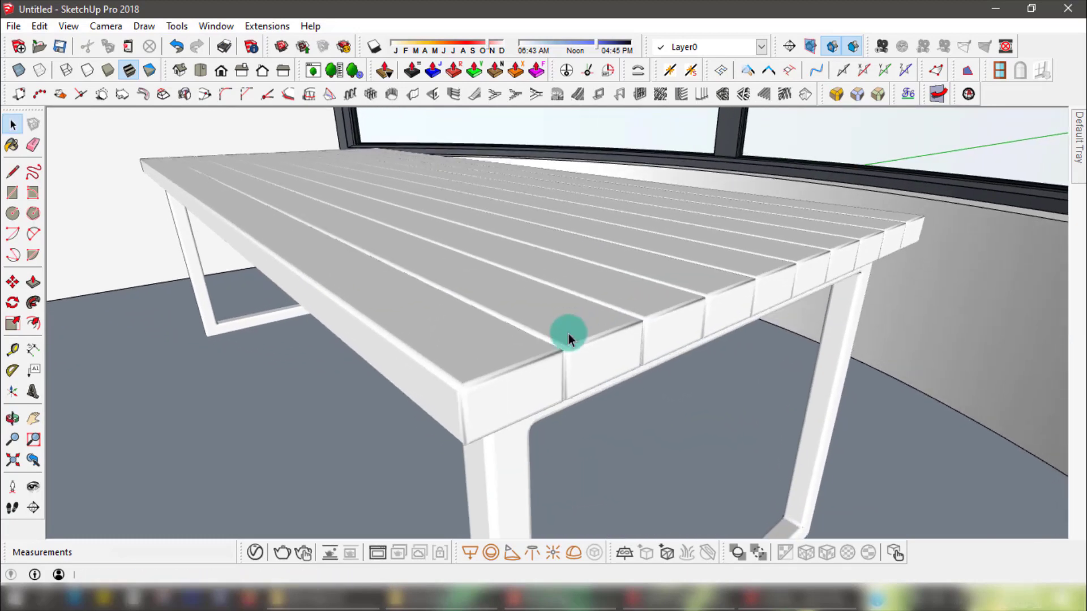
scroll(560, 362, "up", 3)
middle_click_drag(553, 388, 570, 285)
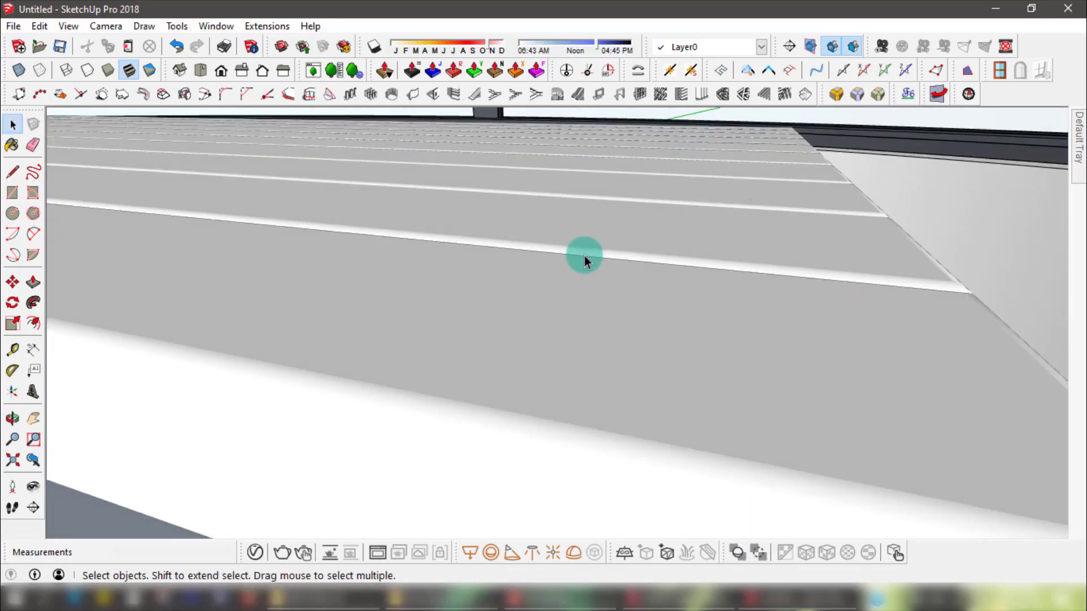
scroll(563, 335, "down", 5)
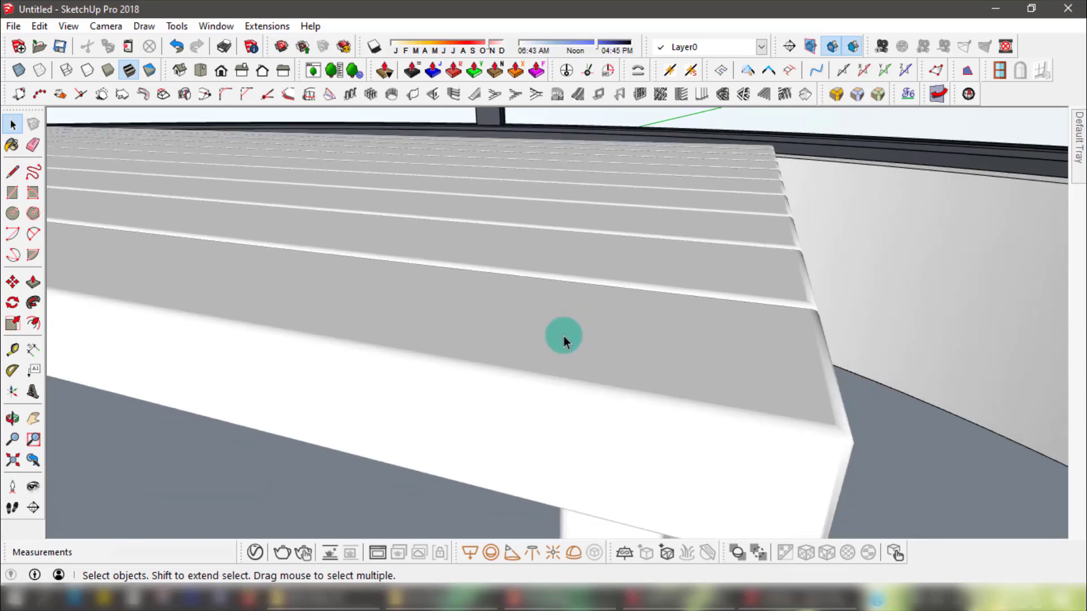
scroll(504, 291, "up", 3)
mouse_move(503, 291)
middle_mouse_down()
mouse_move(572, 293)
mouse_move(495, 290)
middle_mouse_up()
middle_click_drag(644, 289, 605, 275, "shift")
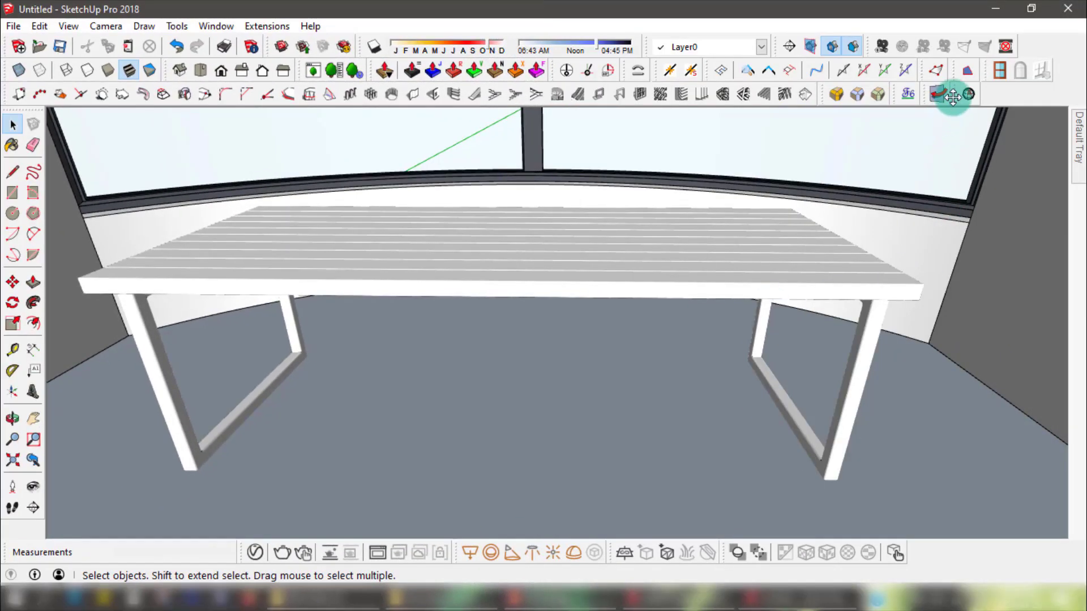
left_click_drag(953, 98, 528, 208)
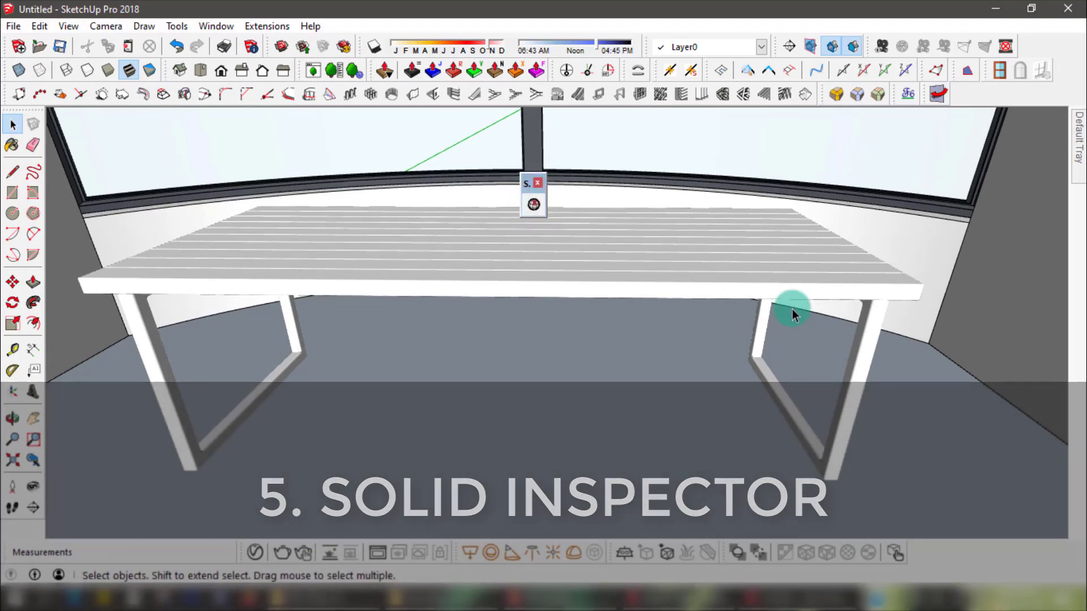
- Open the table group, then a leg group, and select all of the leg's geometry
middle_click_drag(789, 308, 747, 233)
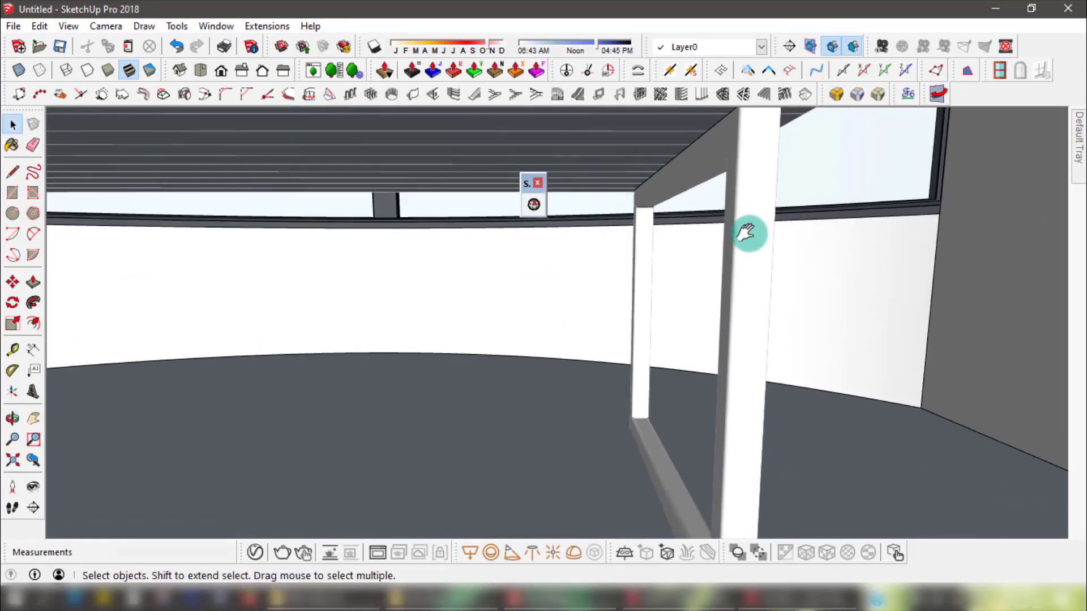
left_click(750, 249)
double_click(751, 250)
left_click(750, 249)
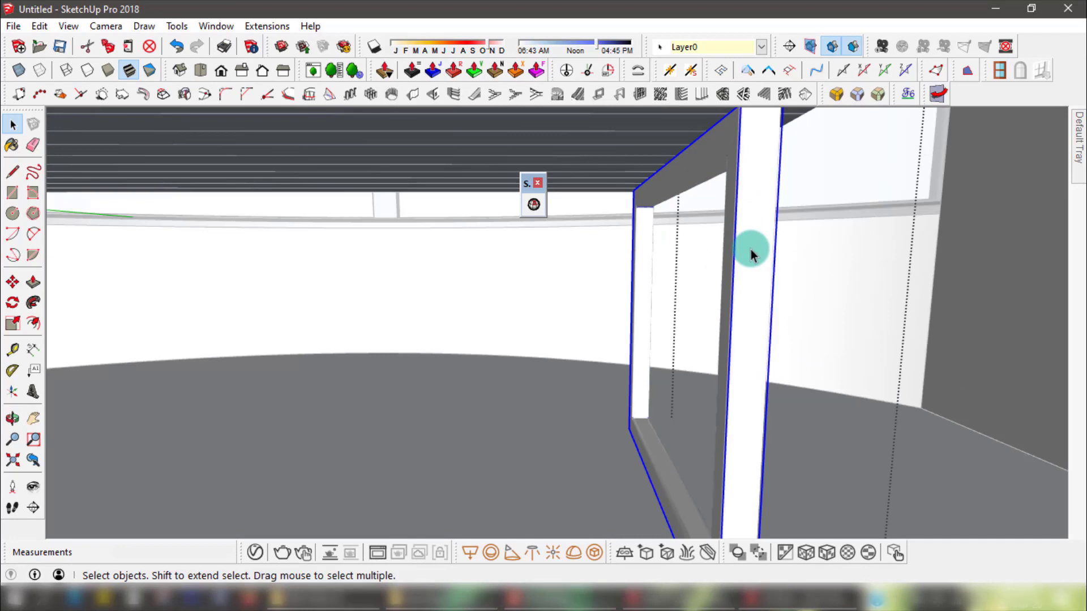
double_click(740, 326)
triple_click(740, 325)
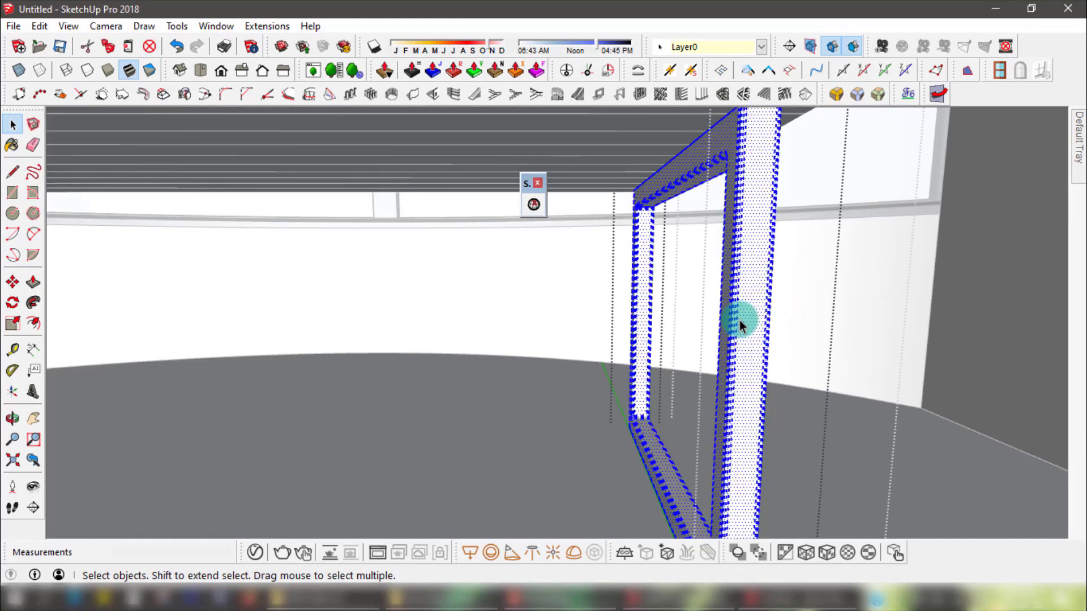
- Run Solid Inspector on the leg and fix its 4 stray edges, leaving one unfixable surface border
left_click(533, 206)
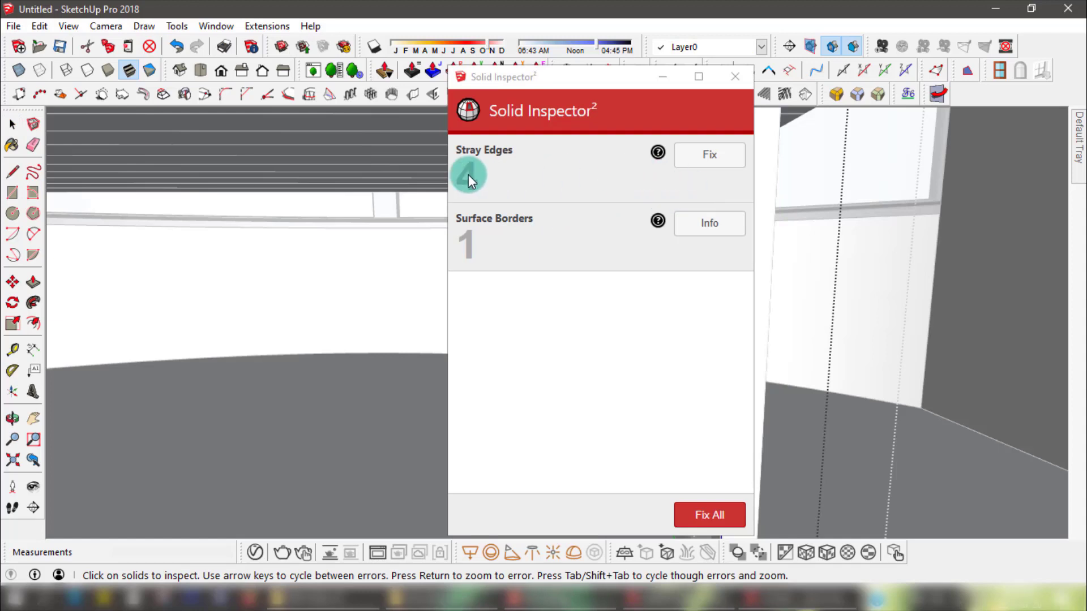
left_click(710, 155)
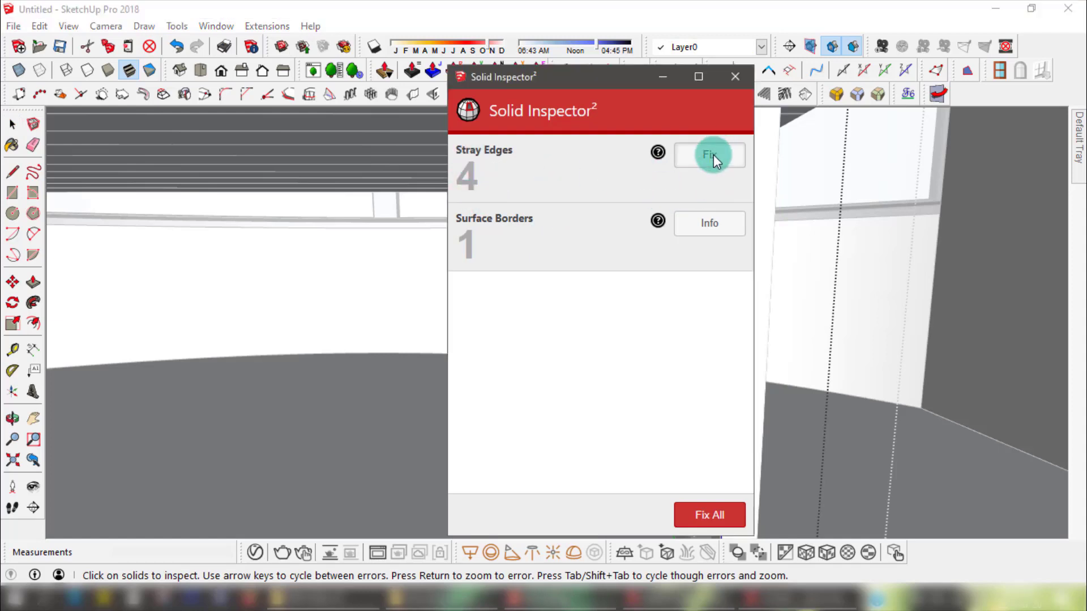
left_click_drag(647, 93, 594, 86)
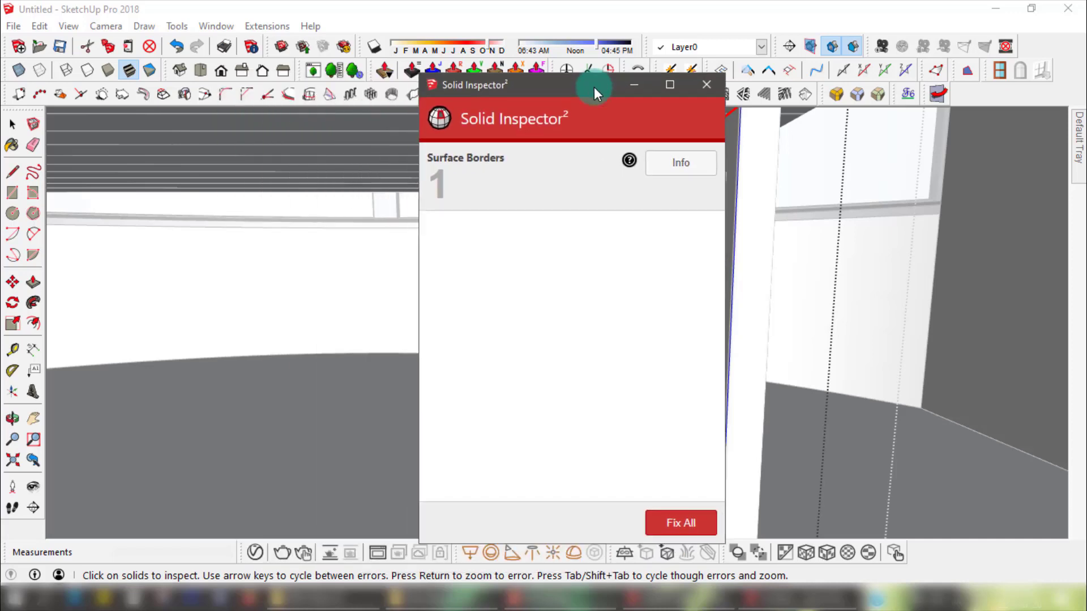
left_click(634, 159)
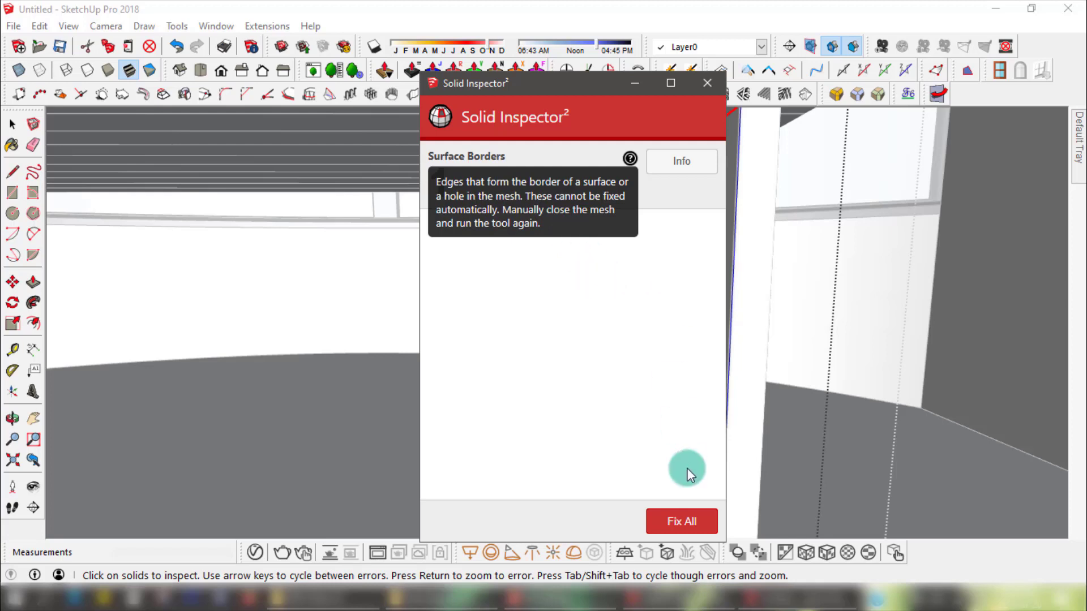
left_click(706, 83)
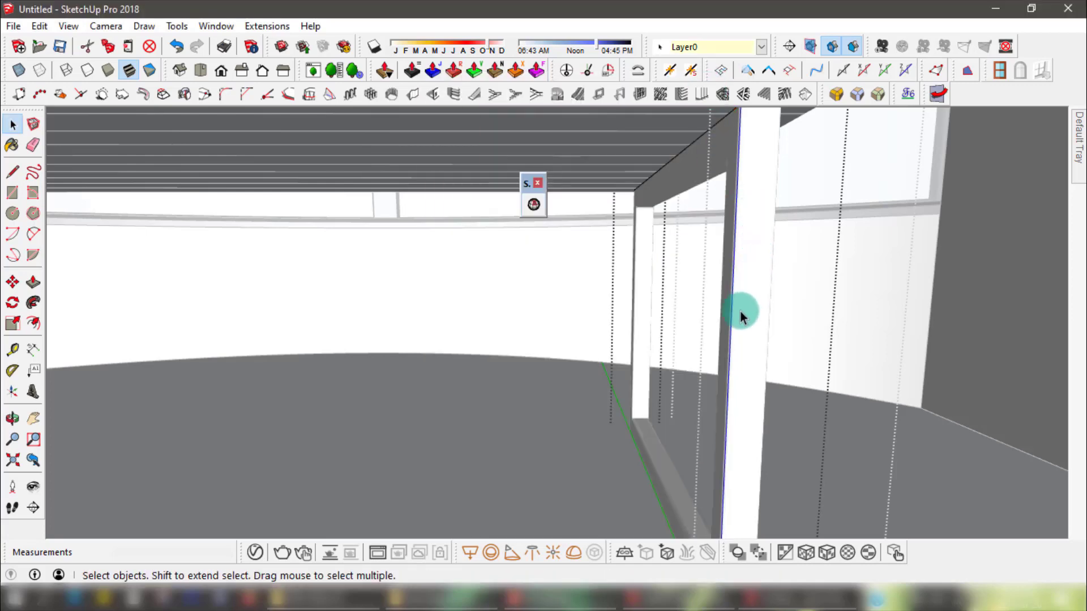
- Select another table leg and fix its stray edges with Solid Inspector
middle_click_drag(740, 311, 907, 235, "shift")
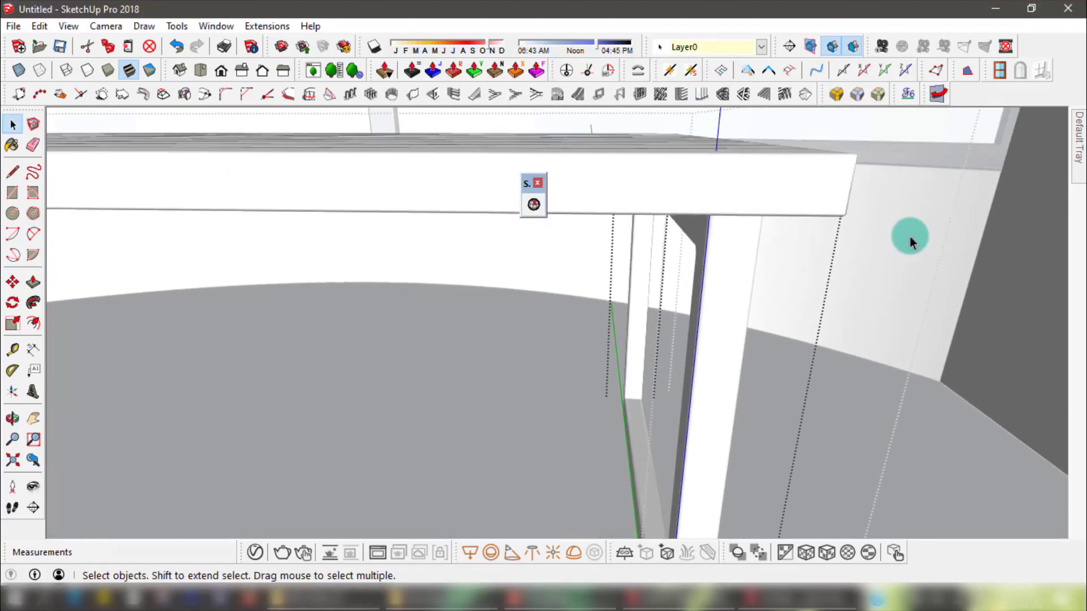
scroll(457, 341, "down", 5)
middle_click_drag(457, 342, 426, 392)
scroll(425, 393, "up", 5)
left_click(426, 392)
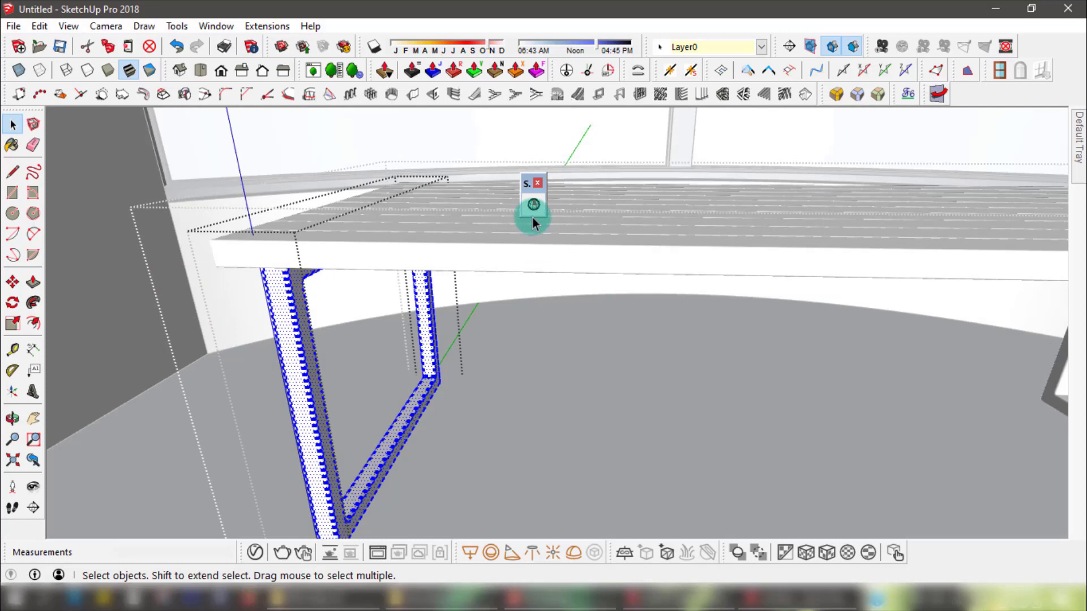
left_click(534, 205)
left_click(660, 160)
left_click(444, 195)
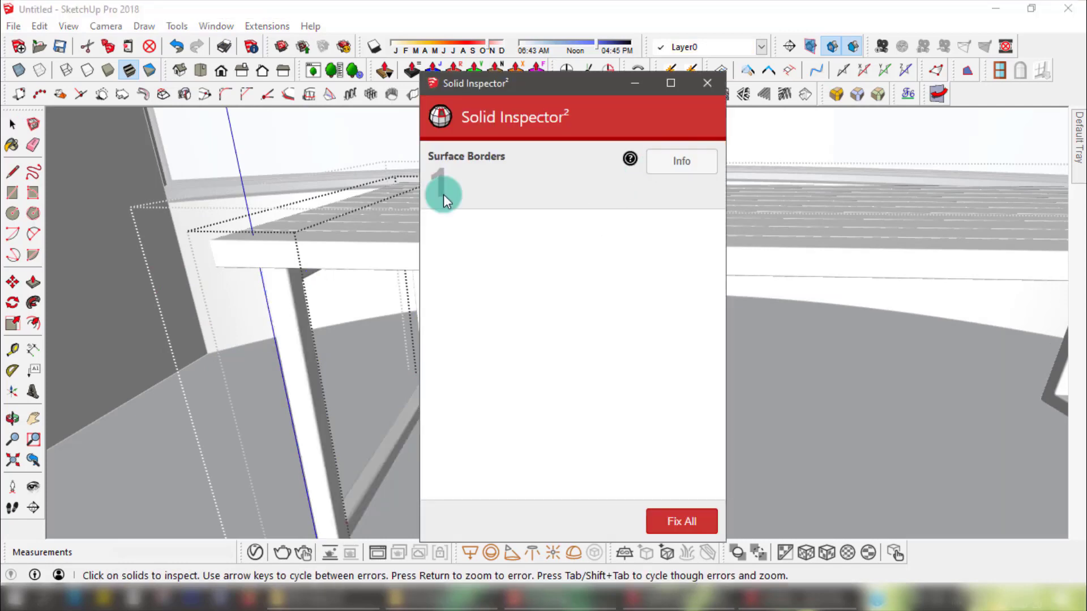
left_click(707, 83)
- Fix the tabletop's 2 stray edges, 2 external faces and 14 reversed faces until no errors remain
middle_click_drag(447, 245, 448, 293)
left_click(447, 294)
left_click(531, 207)
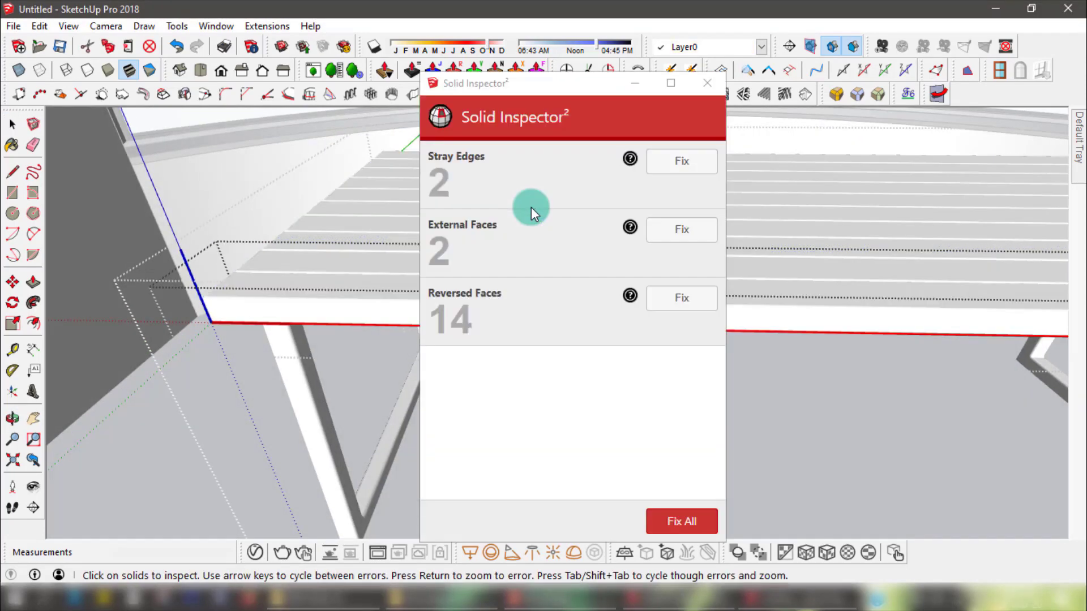
left_click(671, 163)
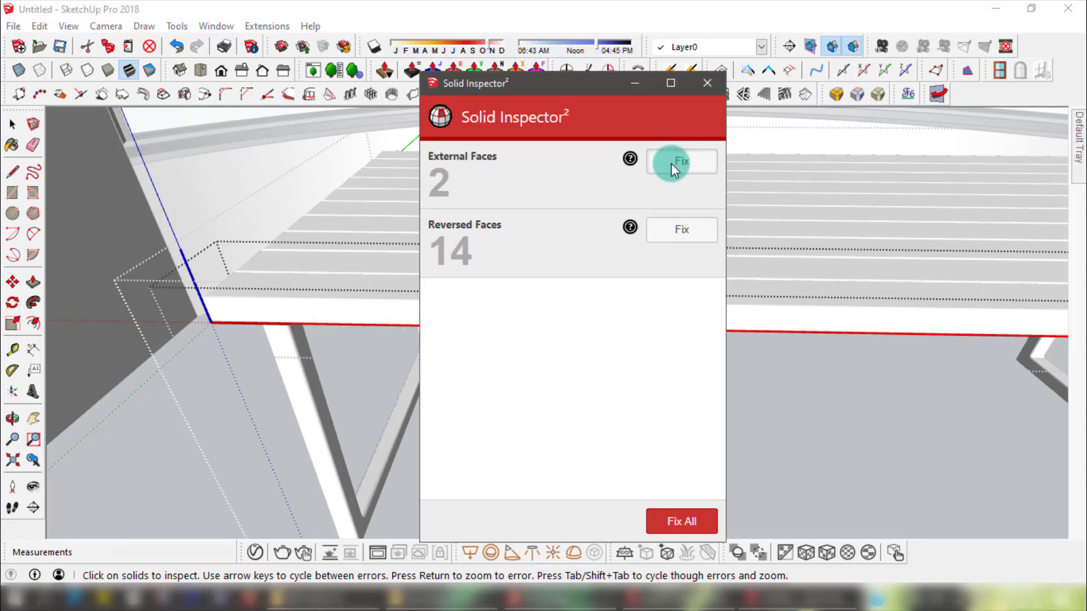
left_click(670, 163)
left_click(443, 188)
left_click(680, 165)
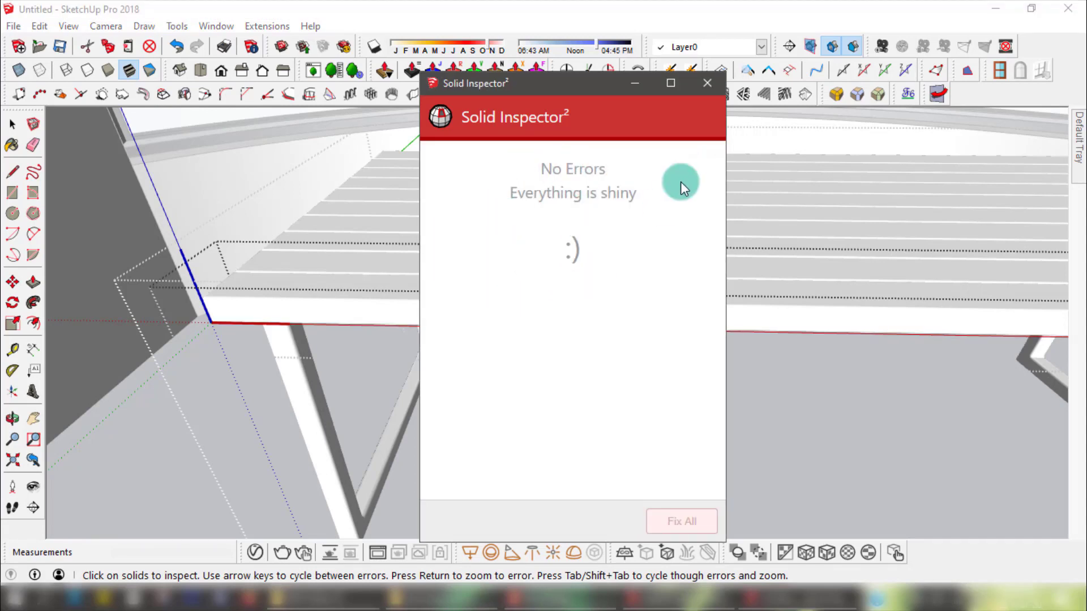
left_click(708, 84)
left_click(211, 185)
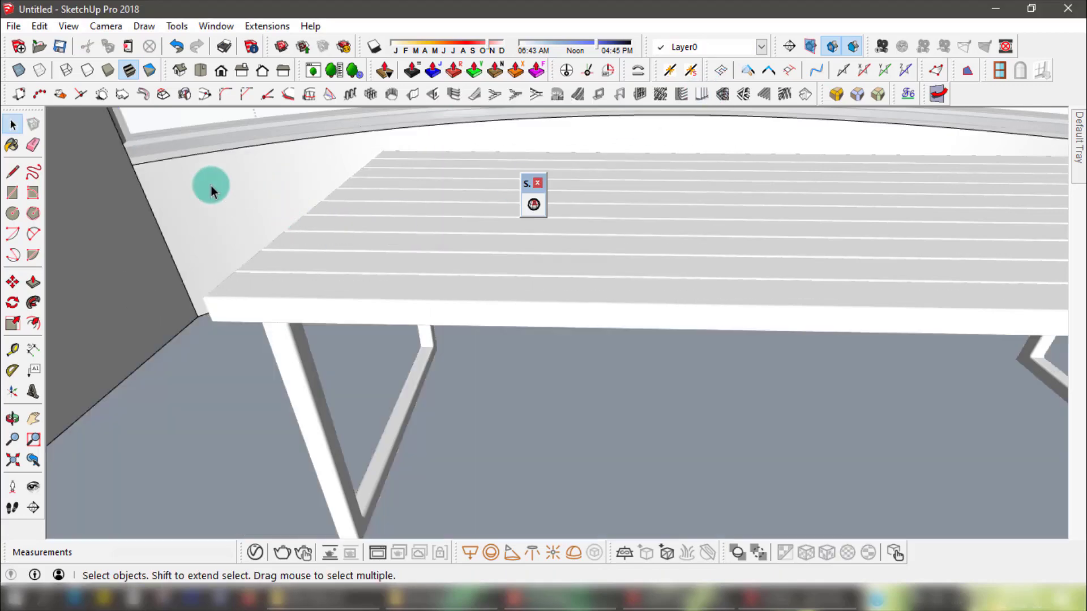
- Orbit to the window arch and select the whole curved window group
middle_click_drag(517, 293, 529, 198)
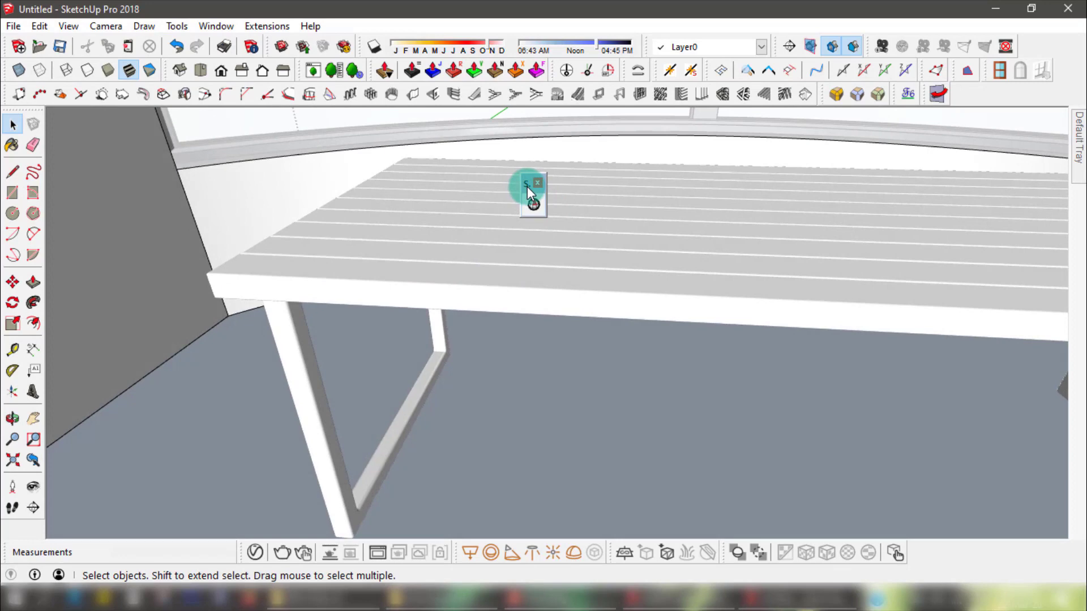
left_click_drag(527, 186, 728, 180)
middle_click_drag(794, 239, 630, 328)
scroll(630, 327, "down", 2)
middle_click_drag(545, 226, 589, 229)
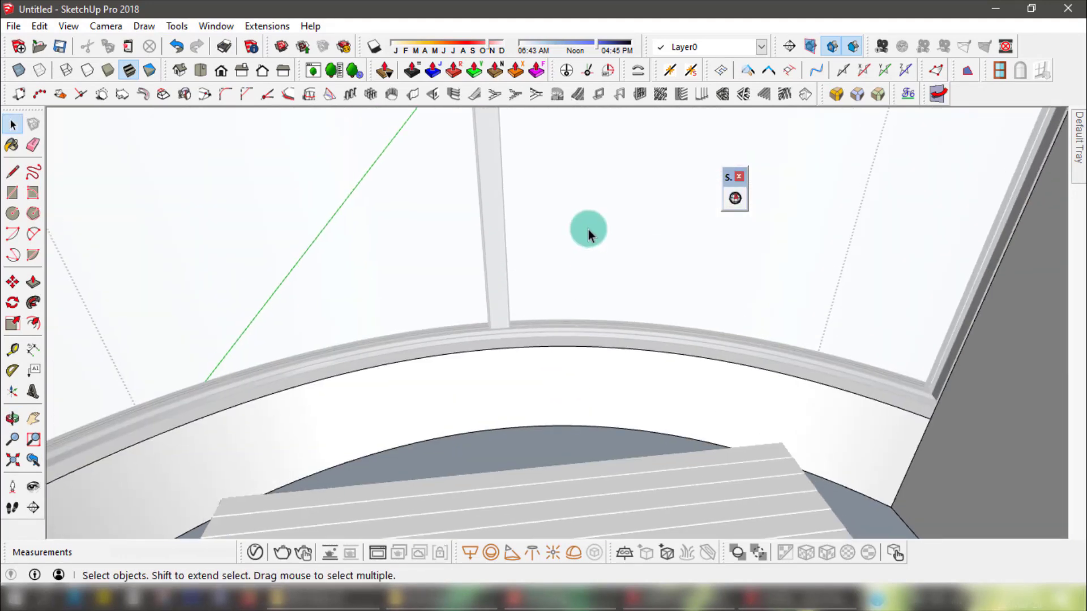
scroll(589, 229, "down", 3)
left_click(576, 266)
scroll(576, 266, "down", 2)
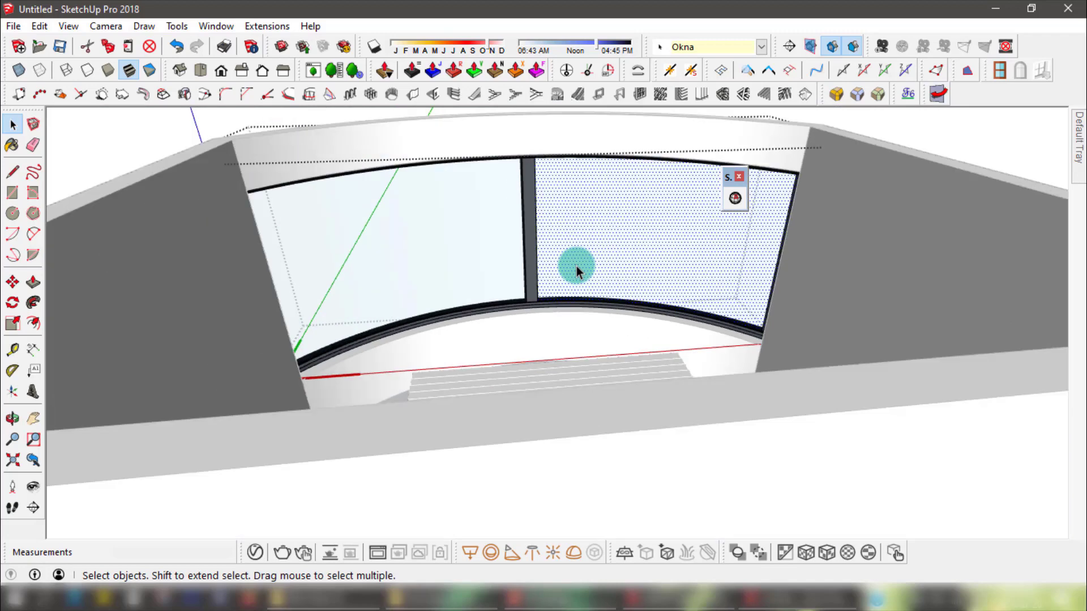
left_click(558, 243)
- Run Solid Inspector on the window and apply Fix All, accepting the unfixable-errors warning
left_click(734, 199)
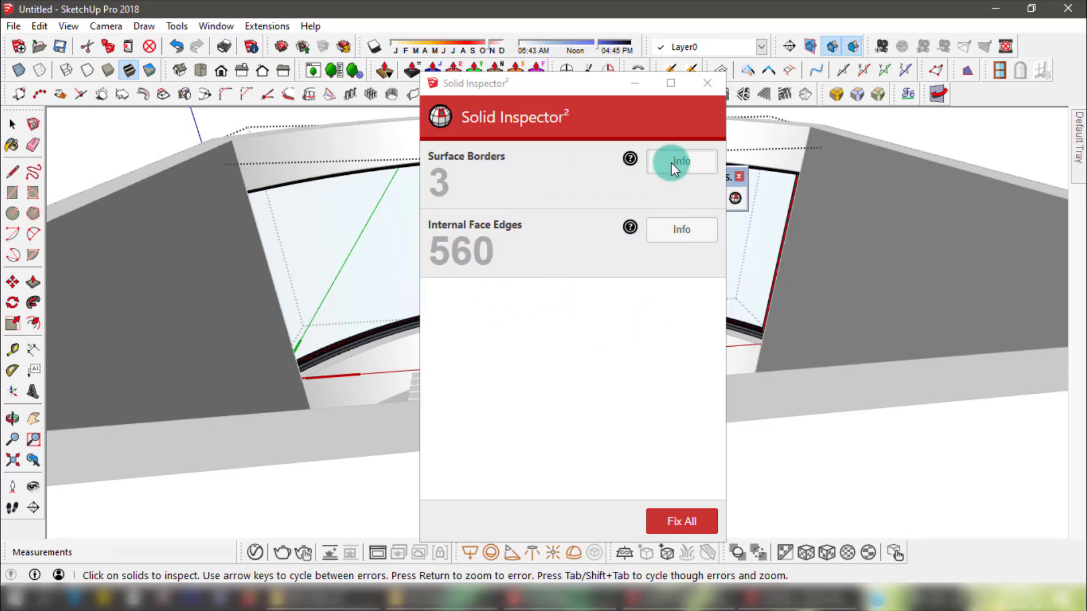
scroll(342, 337, "up", 5)
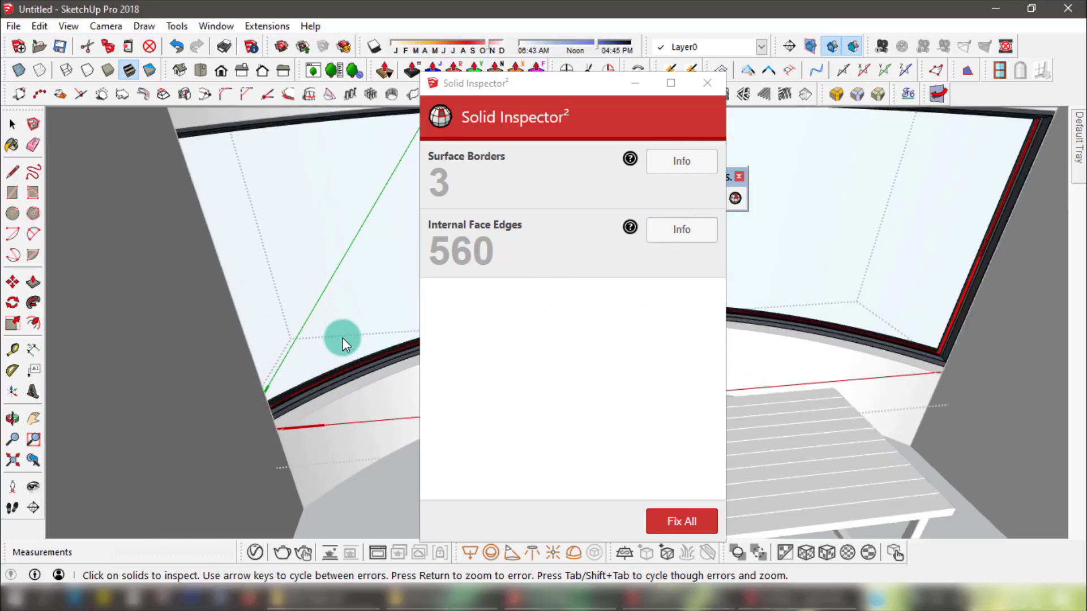
middle_click_drag(342, 378, 429, 265)
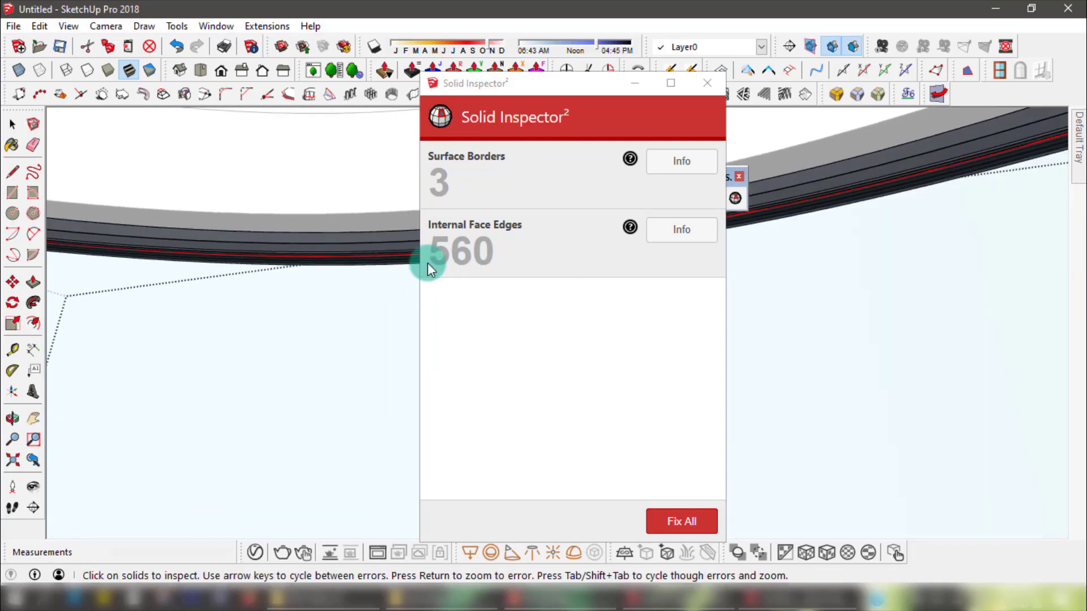
left_click_drag(535, 89, 841, 104)
middle_click_drag(623, 294, 637, 223)
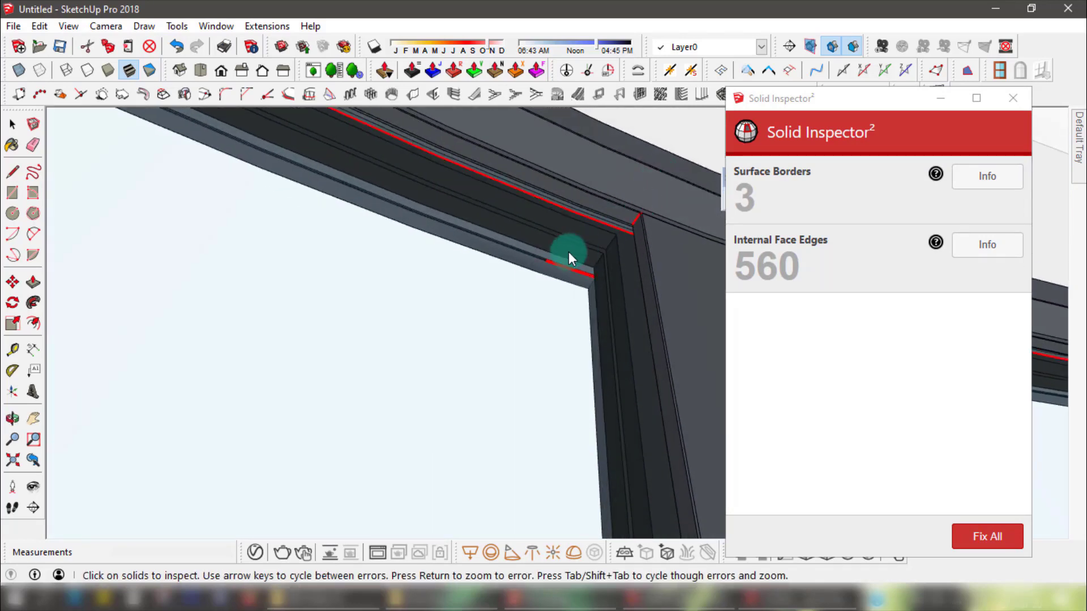
left_click_drag(878, 98, 408, 48)
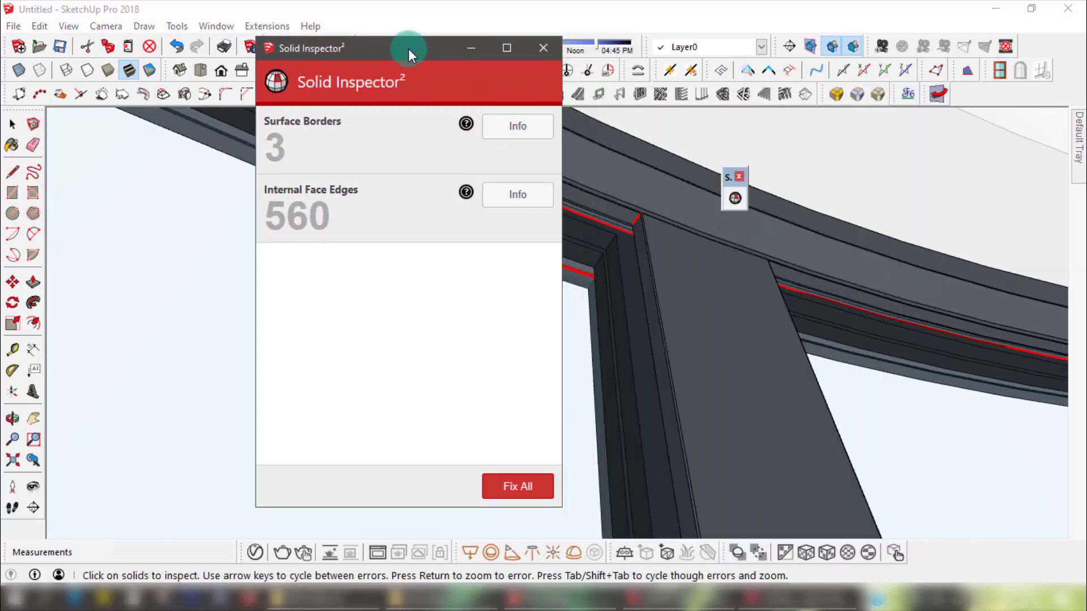
left_click(517, 487)
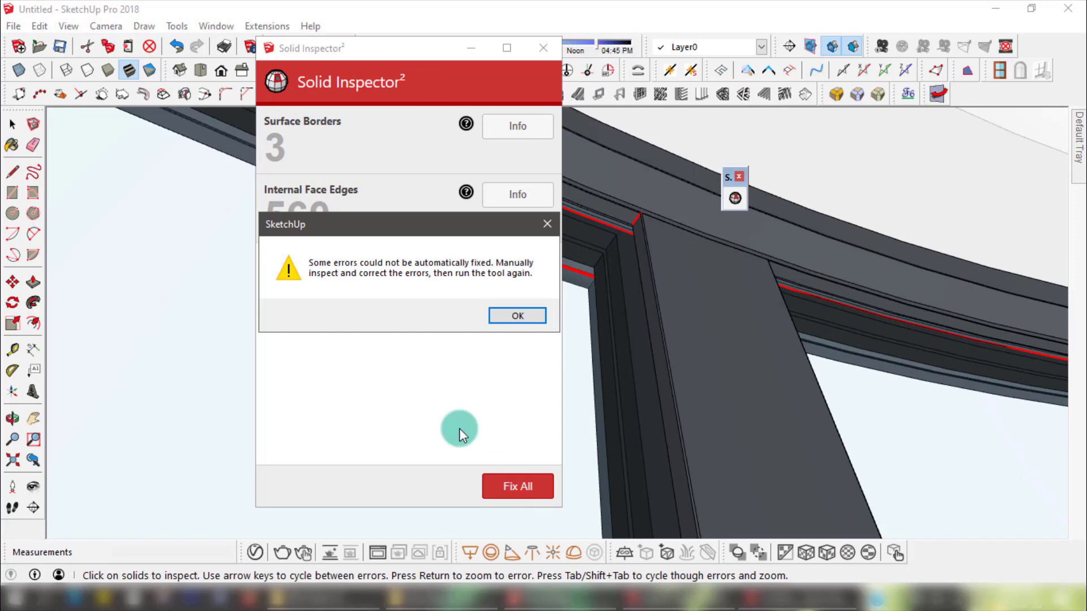
left_click(517, 315)
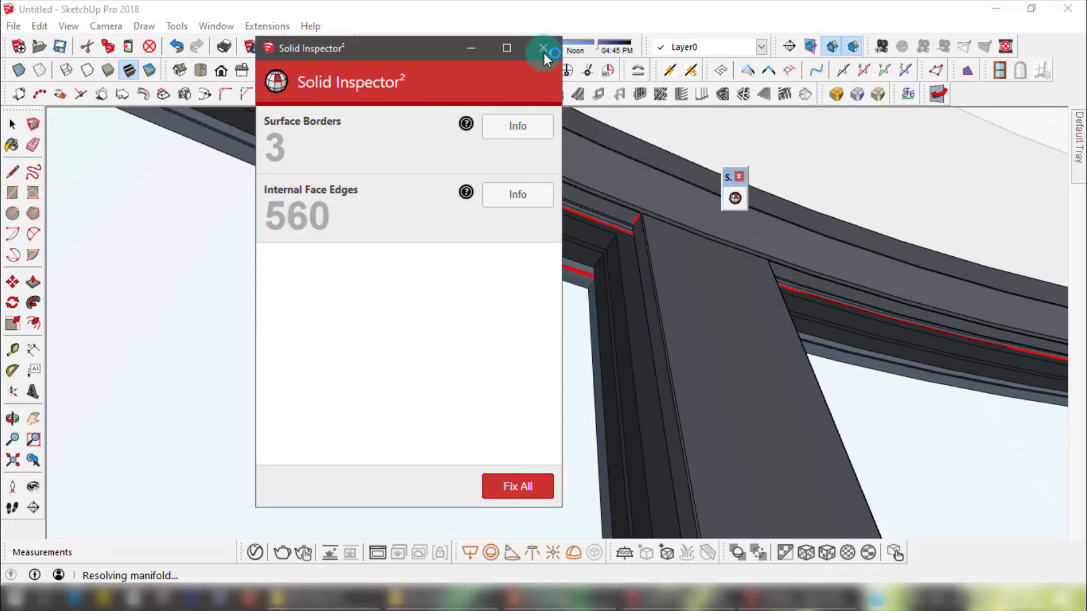
left_click(583, 120)
- Orbit and zoom back out to view the whole curved window
middle_click_drag(787, 170, 689, 476)
key("space")
scroll(681, 406, "down", 1)
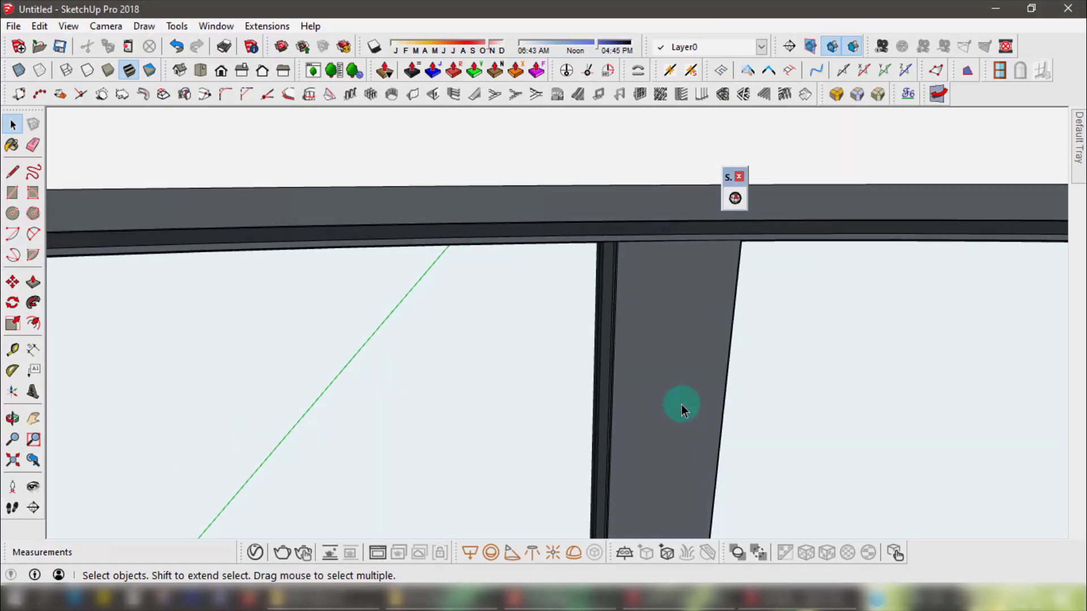
scroll(678, 397, "down", 3)
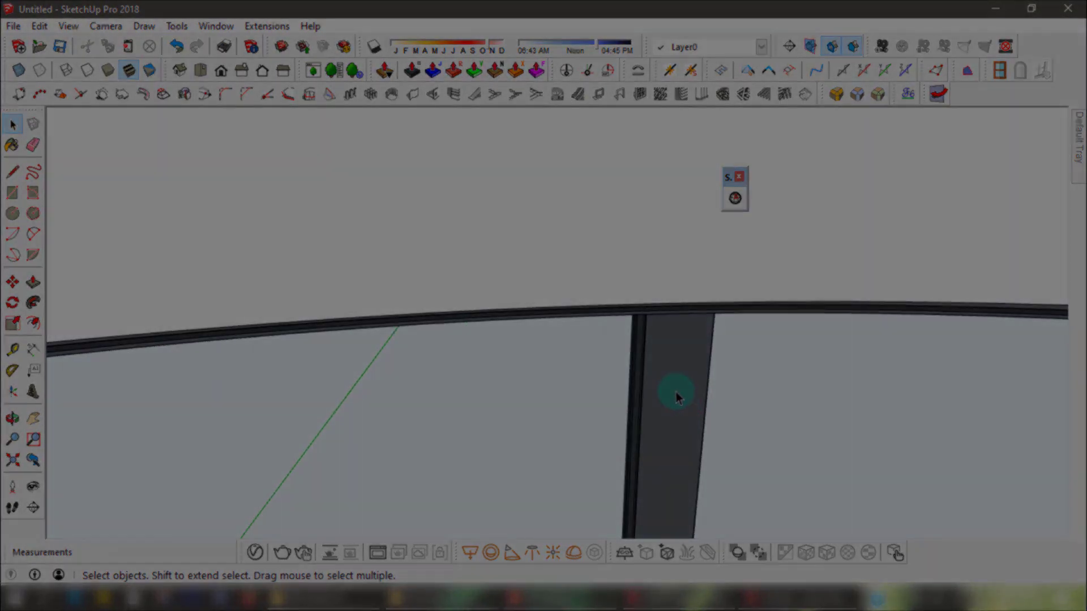
scroll(675, 391, "down", 4)
middle_click_drag(674, 375, 589, 306)
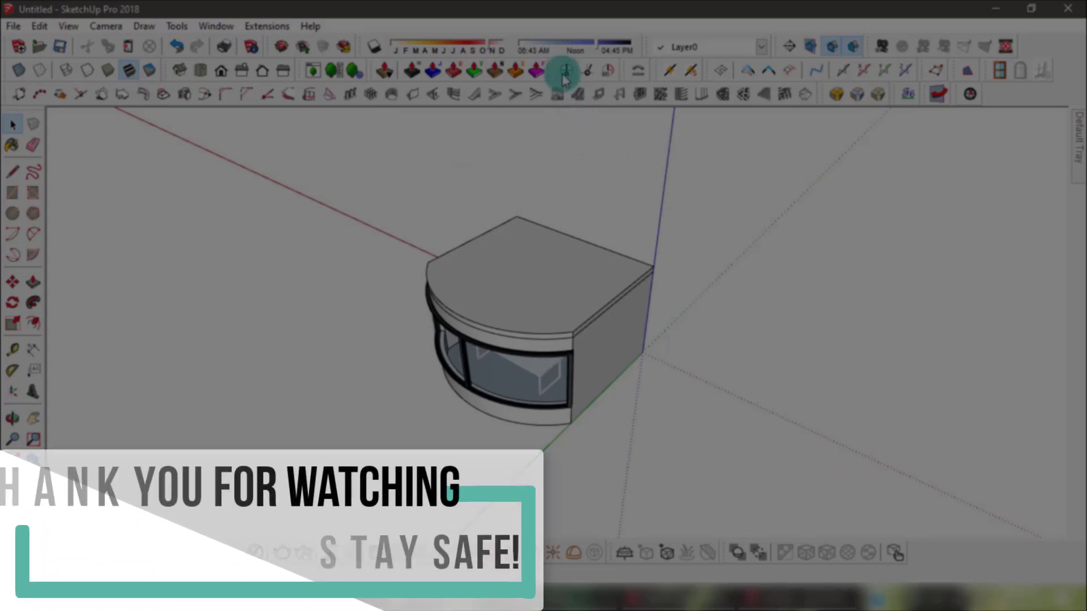
- Float the Solar North toolbar and toggle the north arrow on
left_click_drag(558, 70, 717, 208)
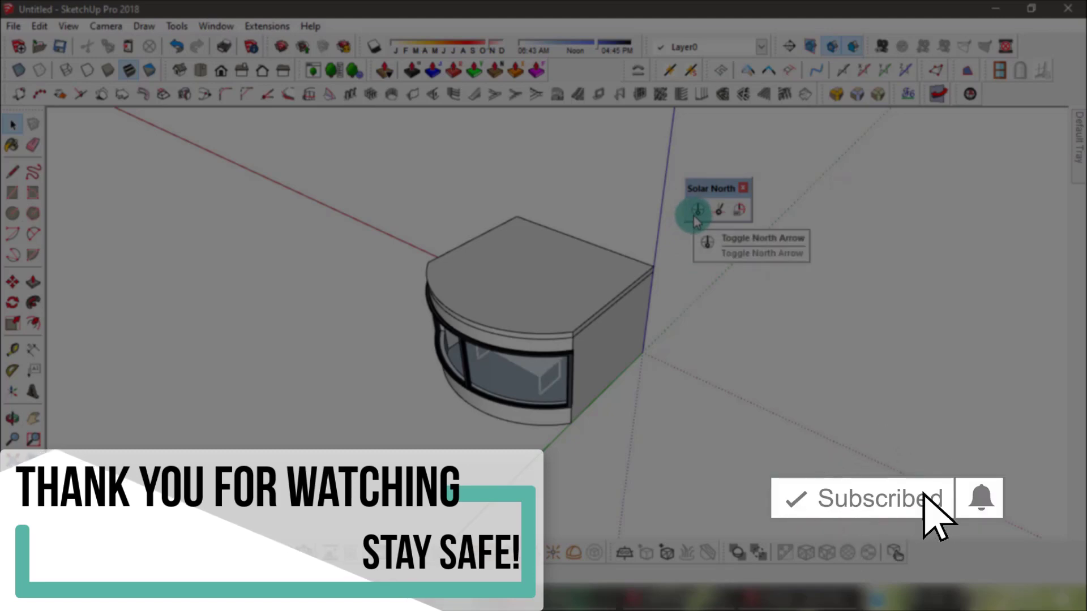
left_click(696, 218)
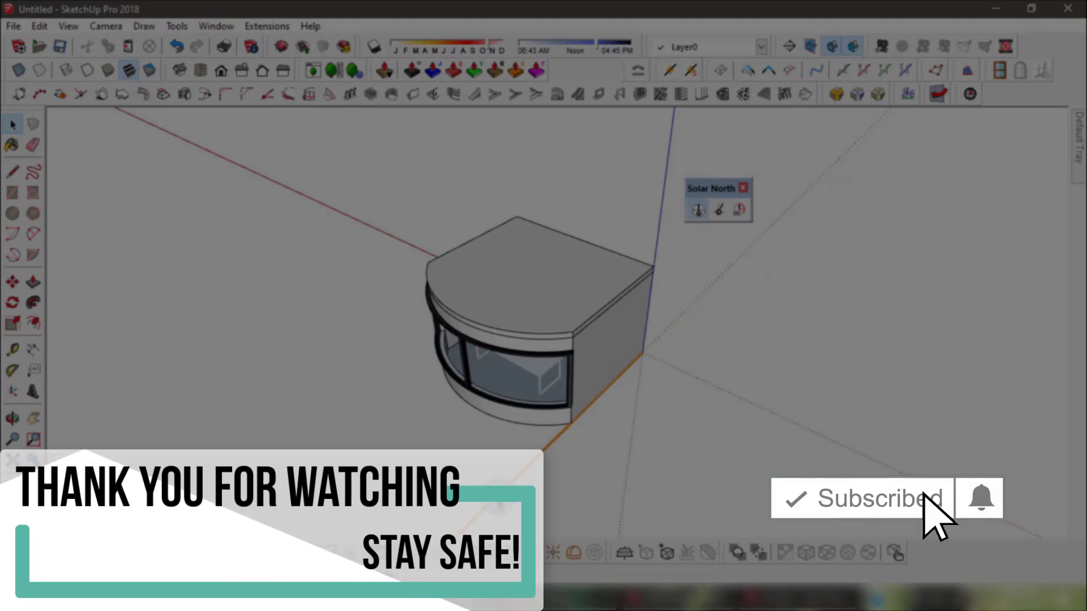